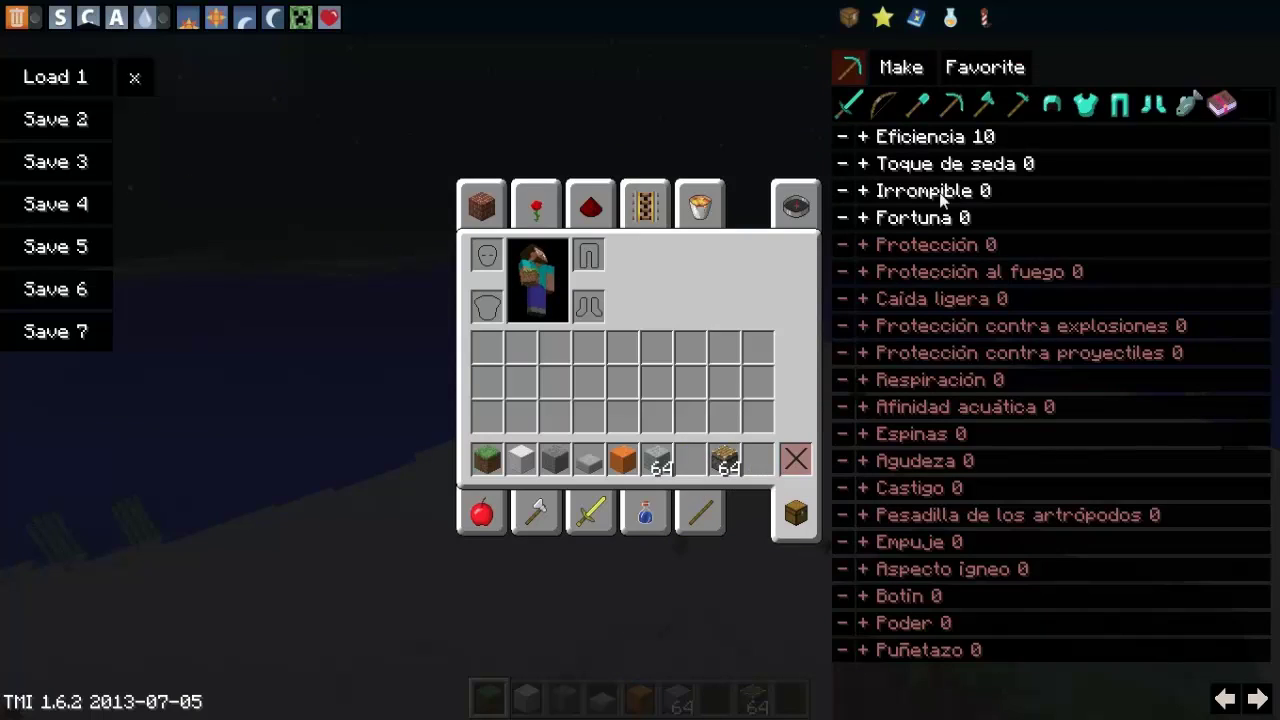
# Make a diamond pickaxe enchanted with Eficiencia 10 and add it to the inventory
pyautogui.click(953, 108)
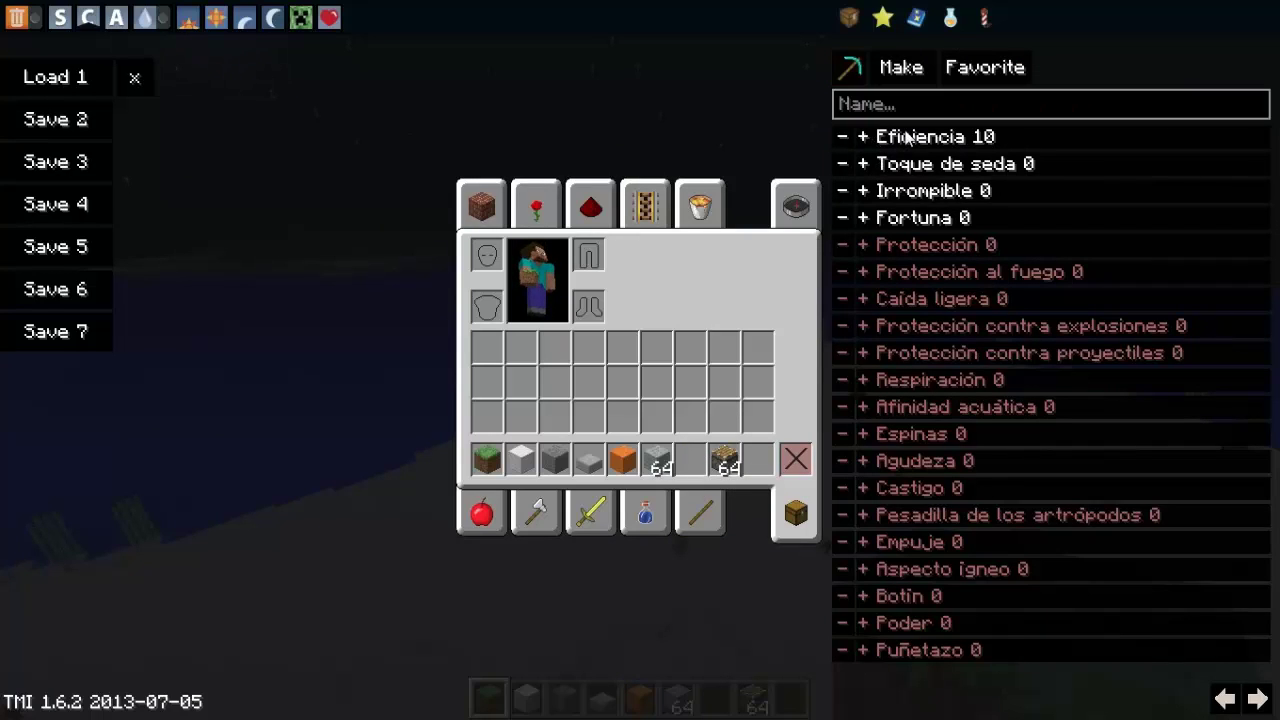
pyautogui.click(908, 74)
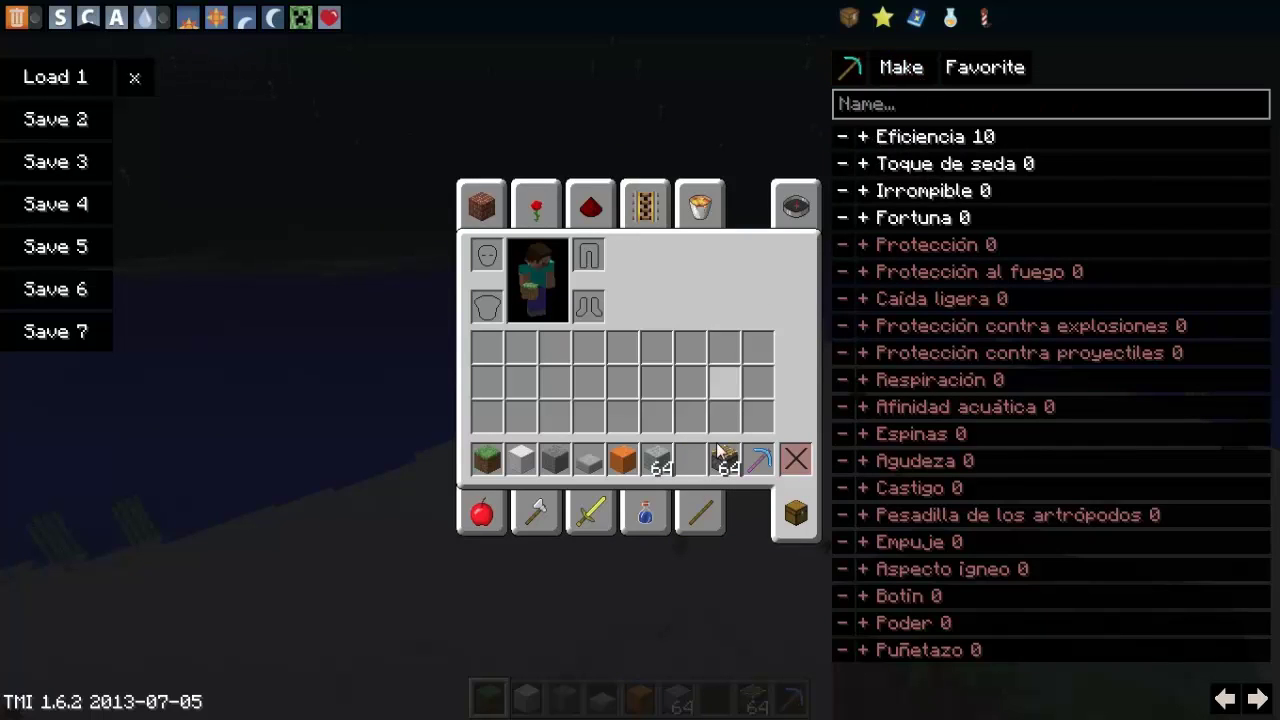
pyautogui.moveTo(775, 457)
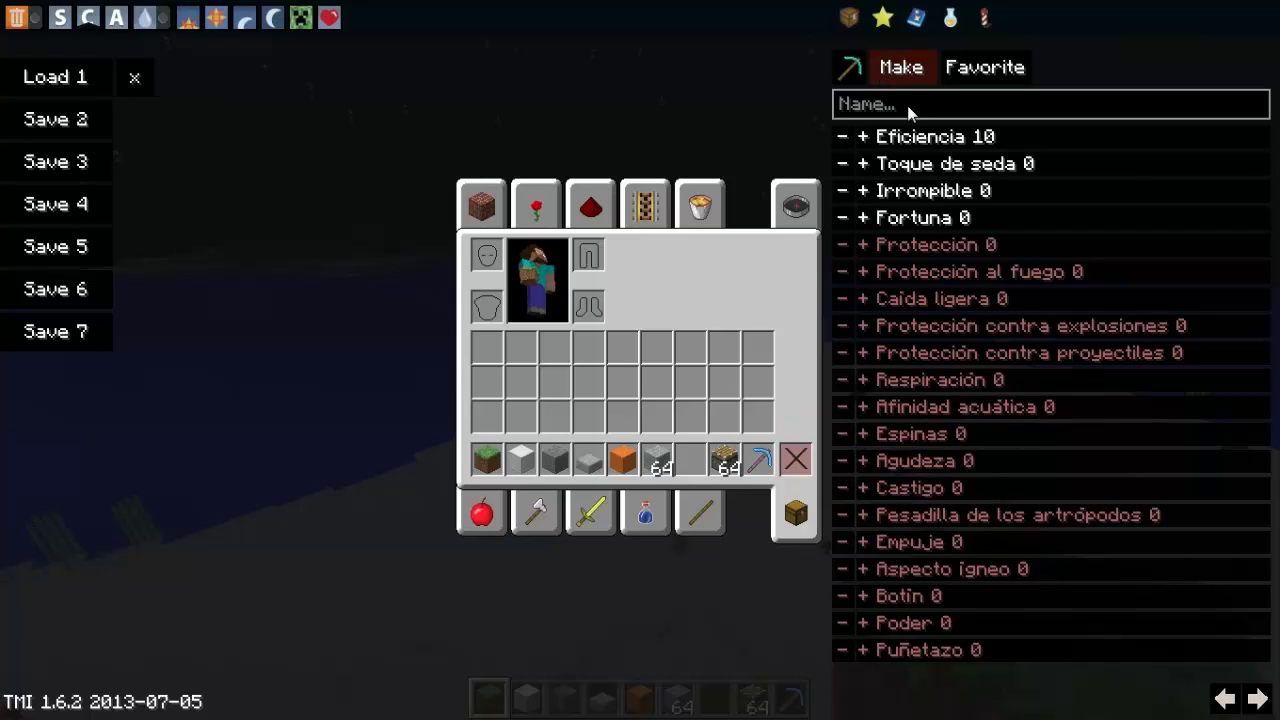
# Examine the enchantable tool choices, the potion effect list and the firework options, then close the inventory
pyautogui.click(852, 72)
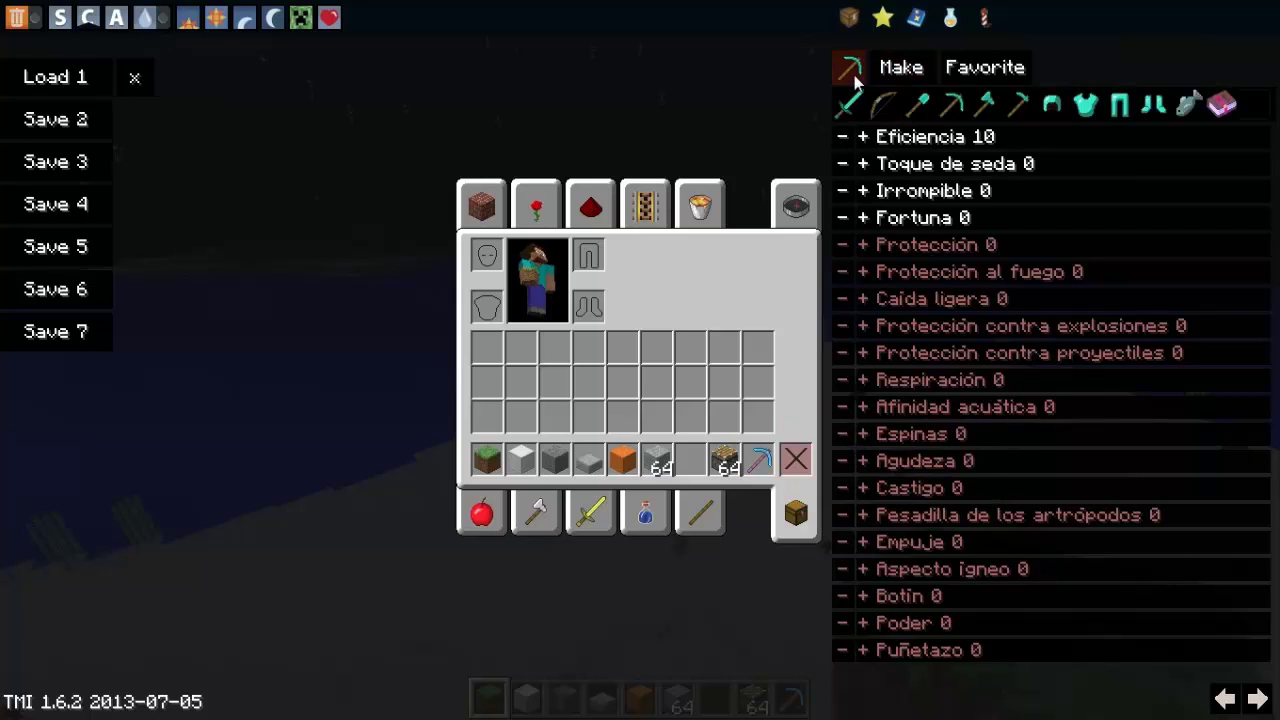
pyautogui.click(925, 22)
pyautogui.click(950, 18)
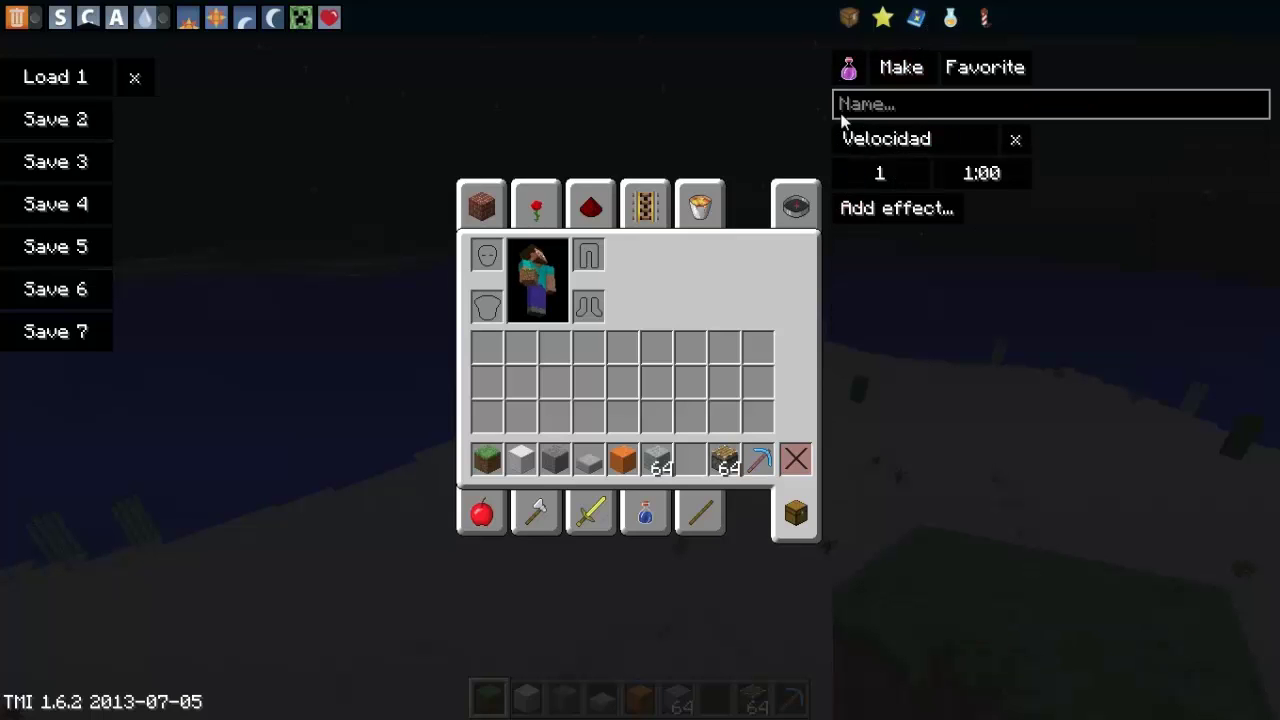
pyautogui.click(920, 140)
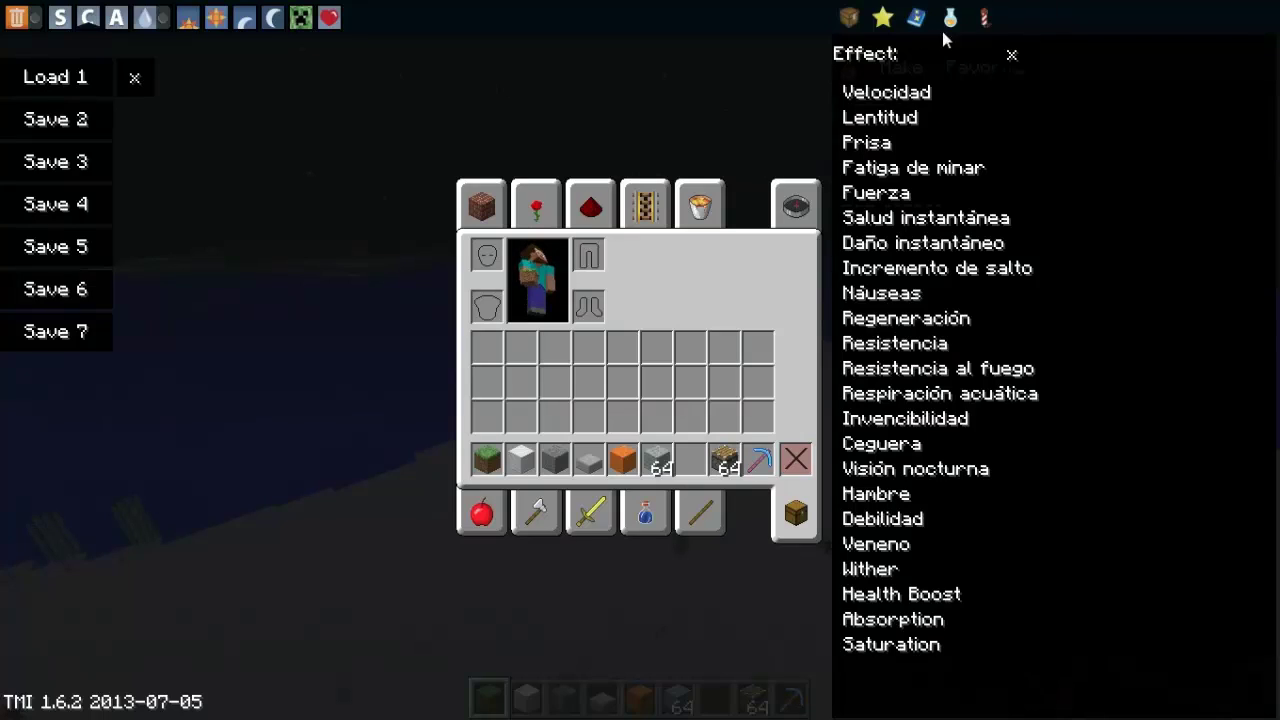
pyautogui.click(984, 20)
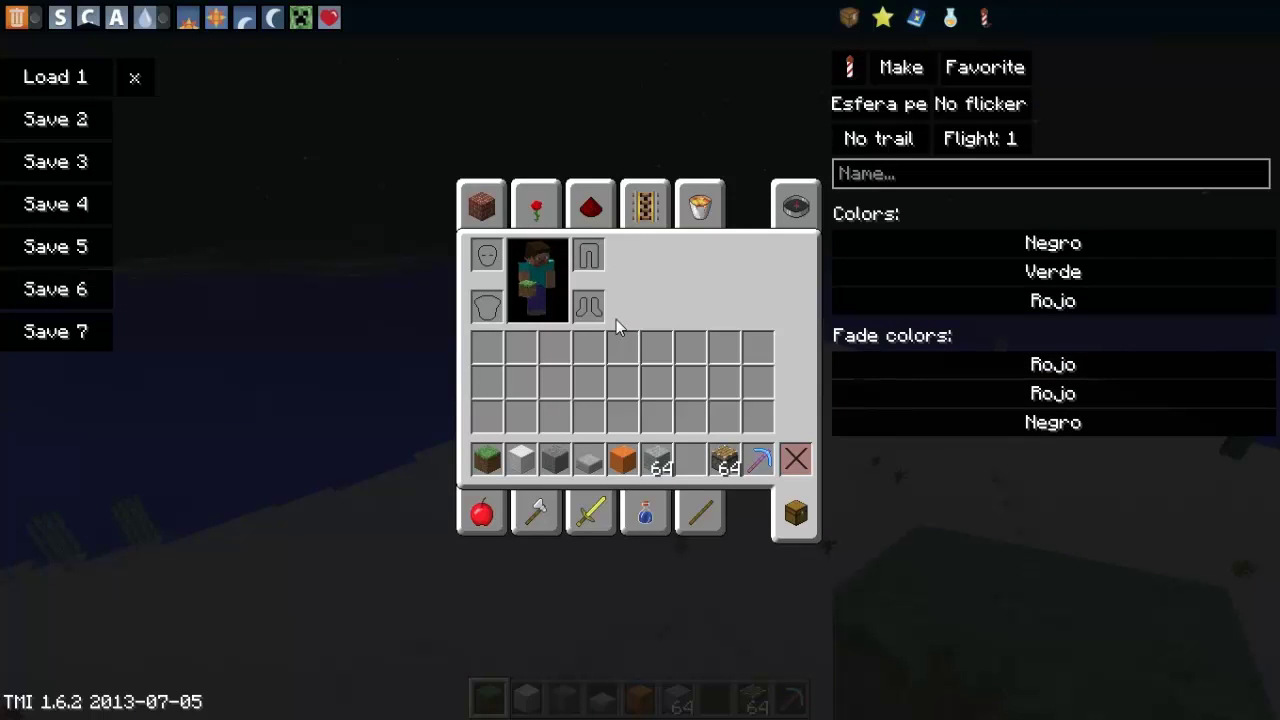
pyautogui.press('e')
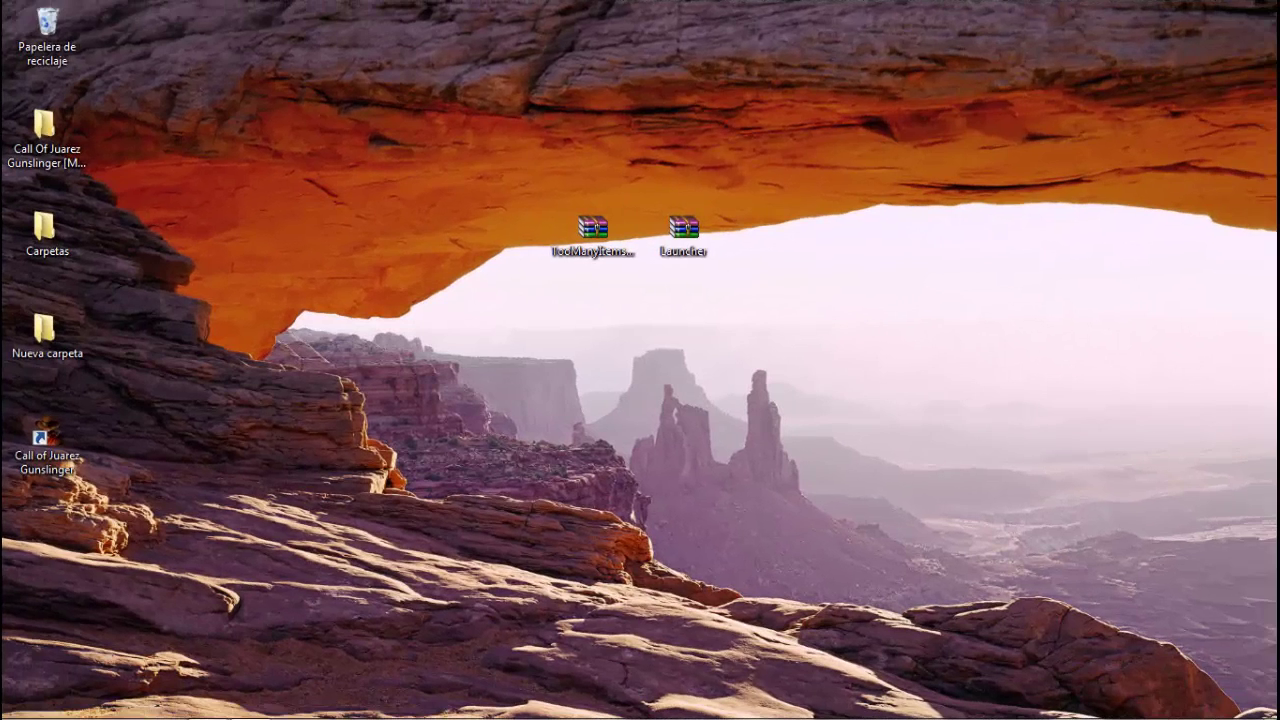
# Move the Launcher archive lower on the desktop, open it in WinRAR and dismiss the licence reminder
pyautogui.moveTo(683, 233); pyautogui.dragTo(683, 335)
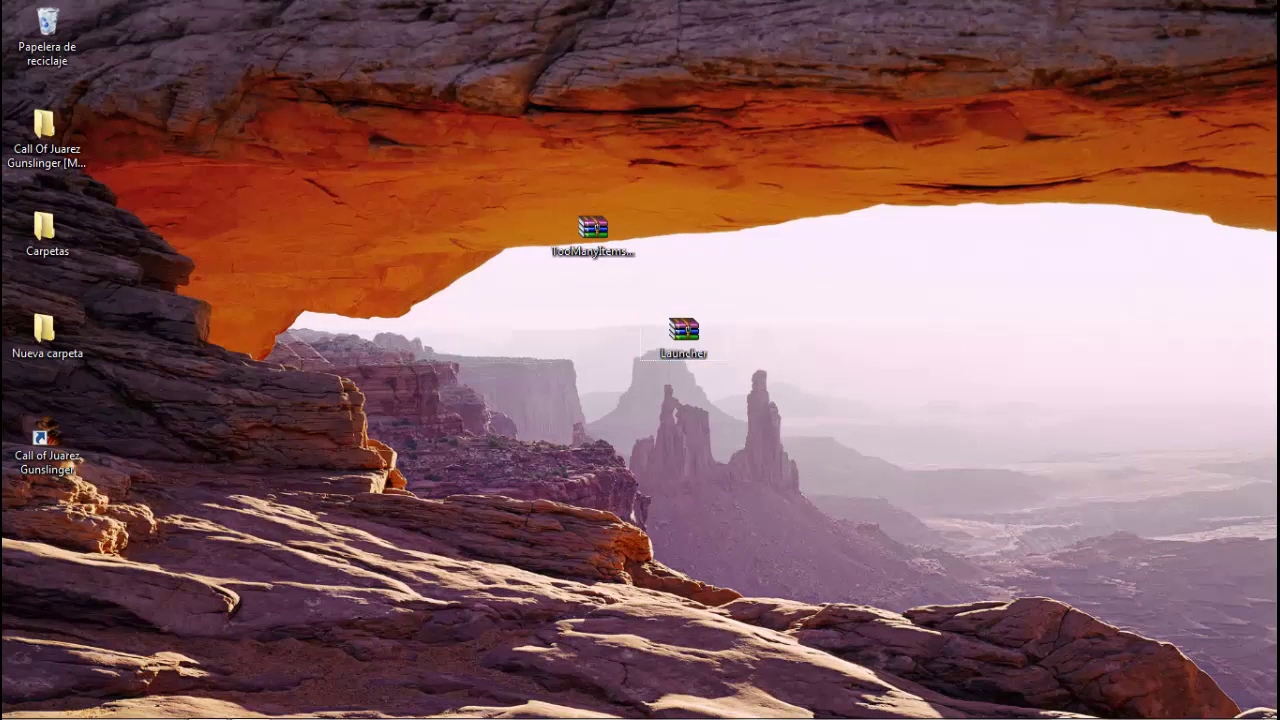
pyautogui.doubleClick(684, 335)
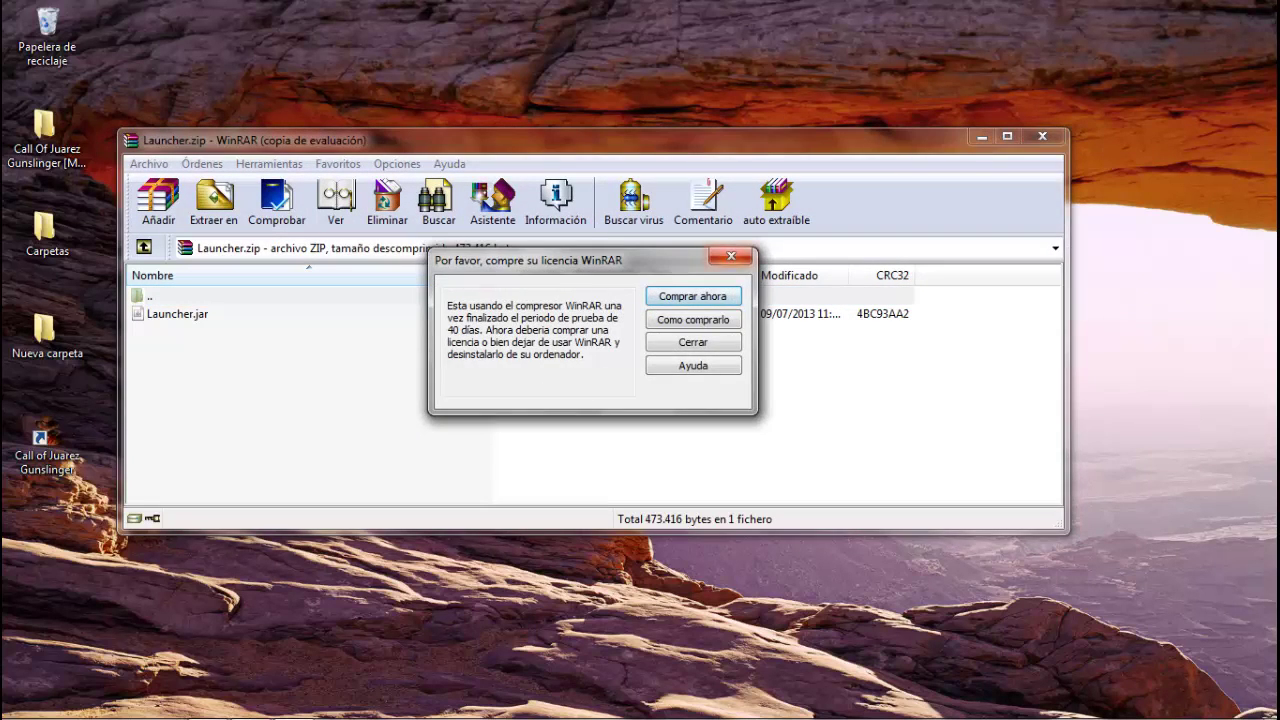
pyautogui.click(743, 260)
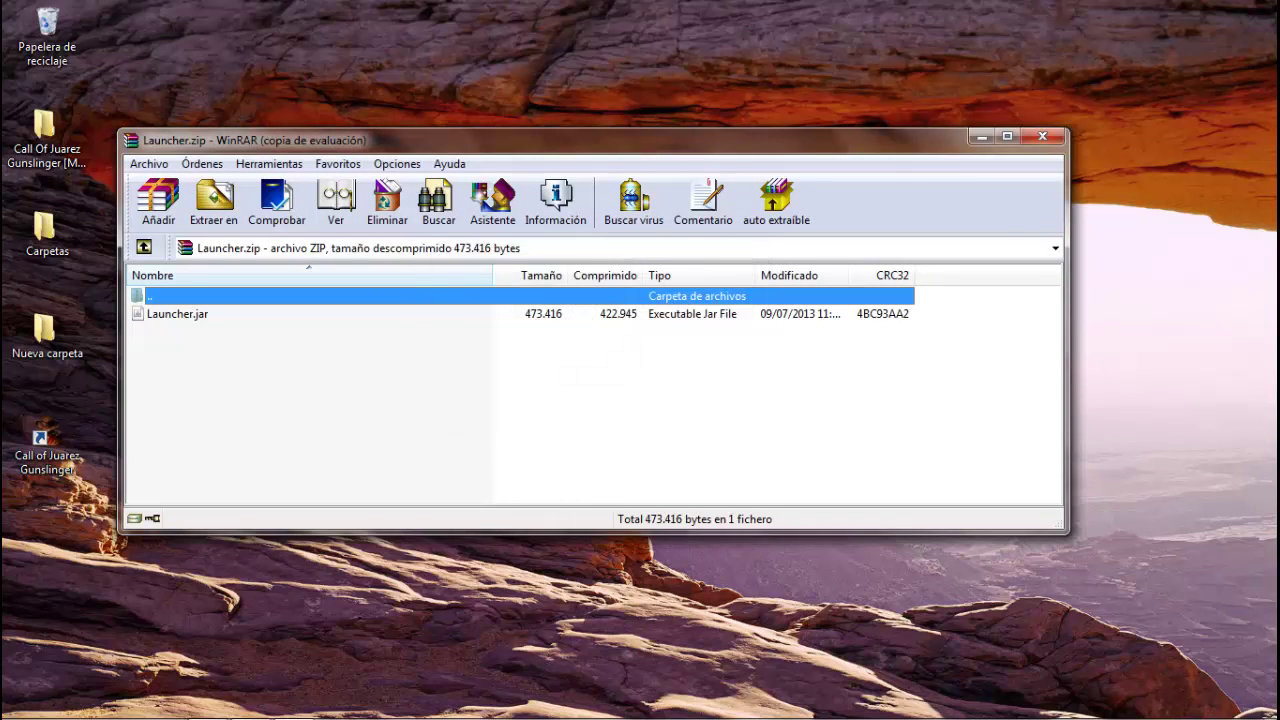
# Open the .minecraft folder inside the AppData Roaming directory
pyautogui.press('super')
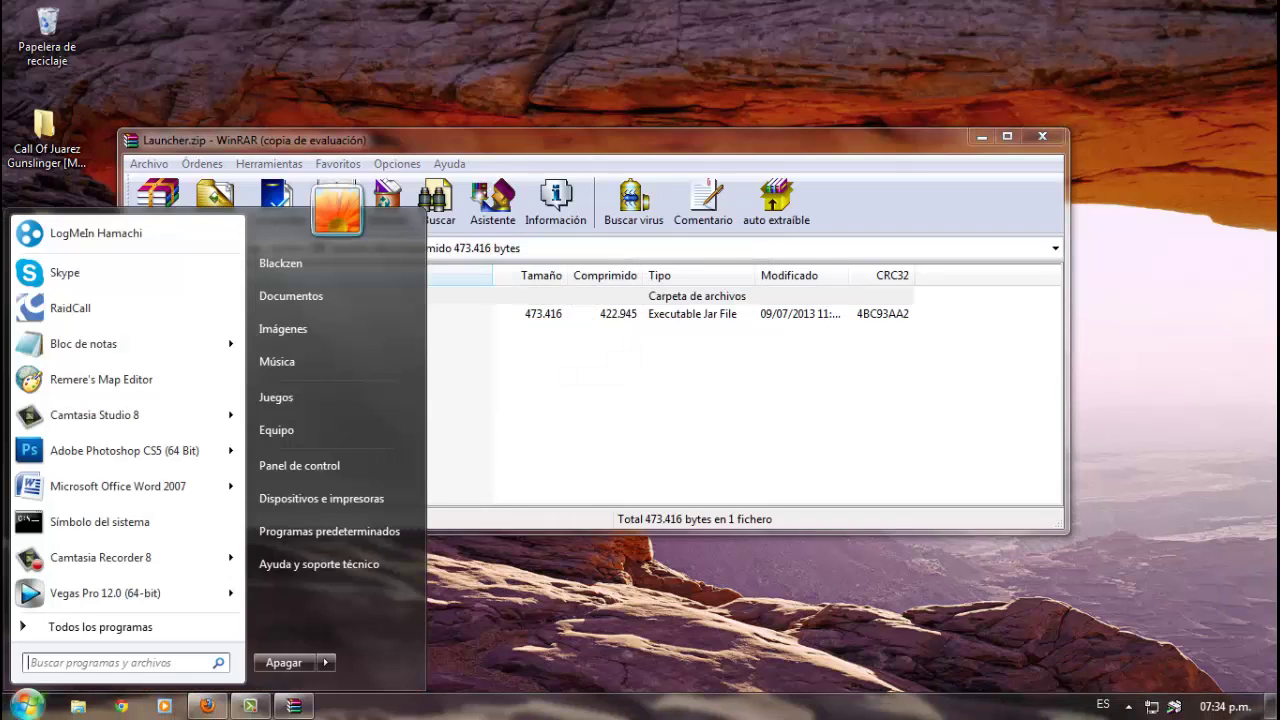
pyautogui.write('%appdata')
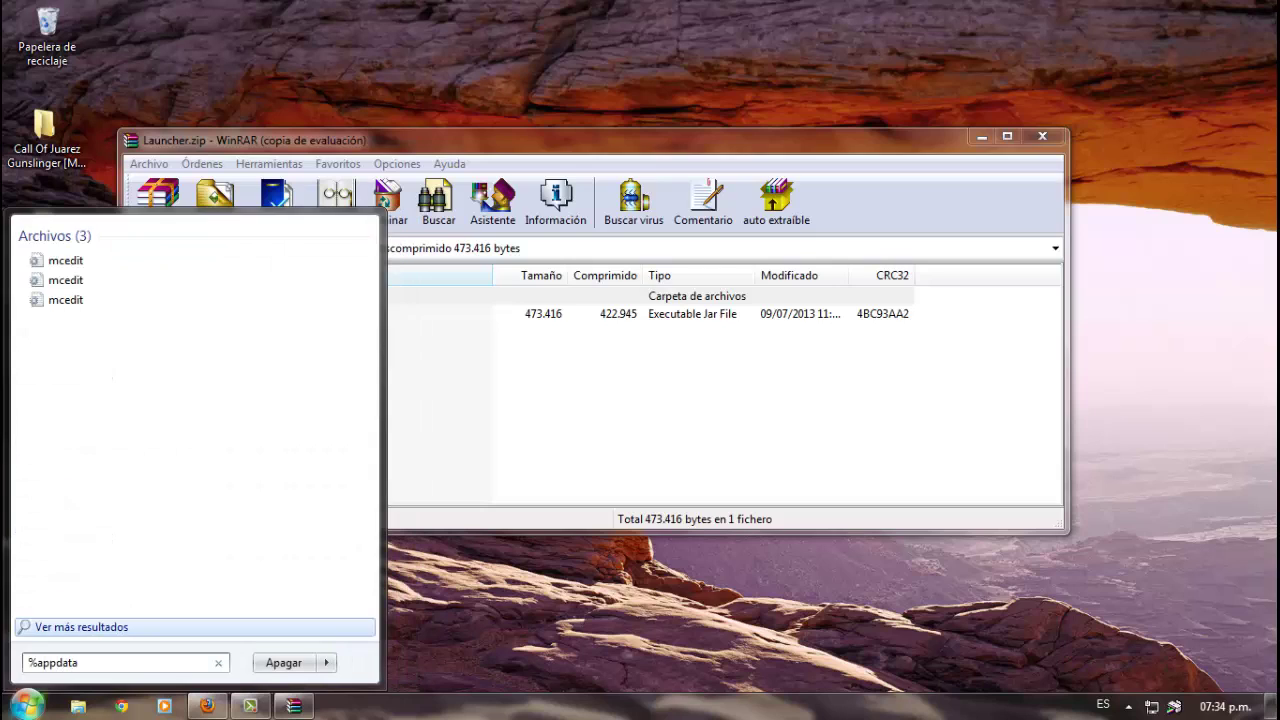
pyautogui.press('Return')
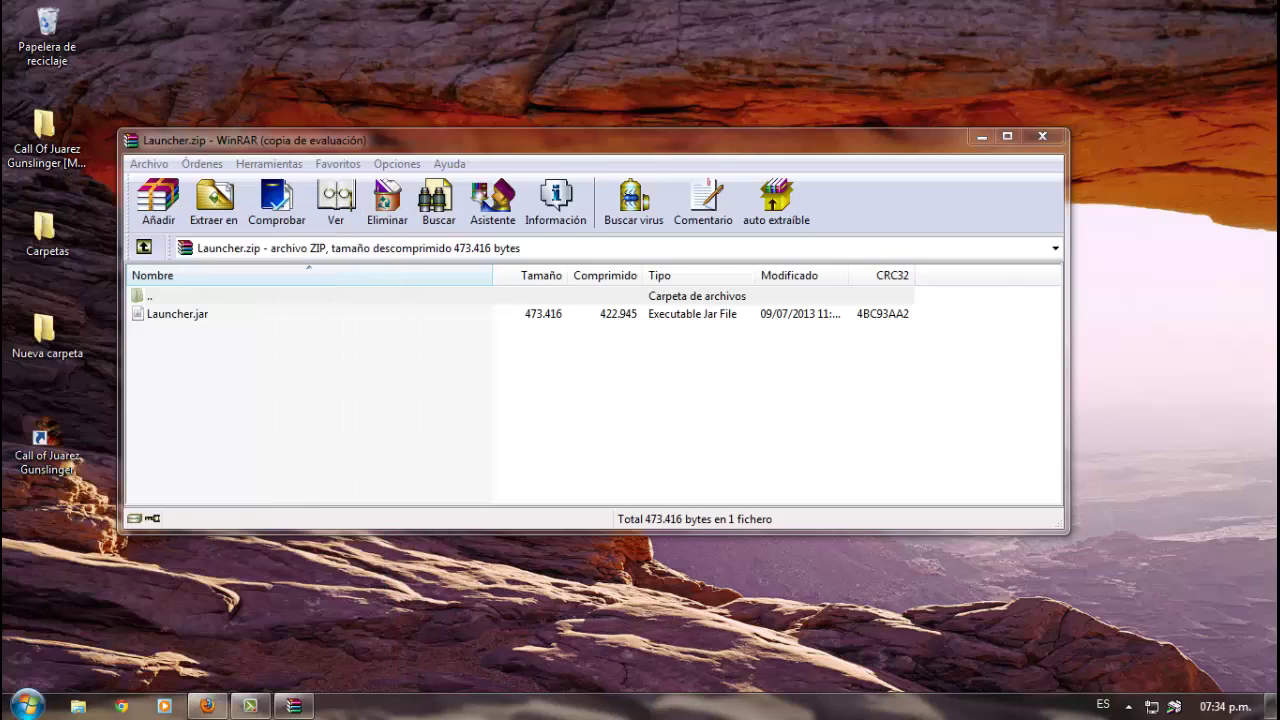
pyautogui.scroll(-8, 950, 365)
pyautogui.scroll(-1, 760, 562)
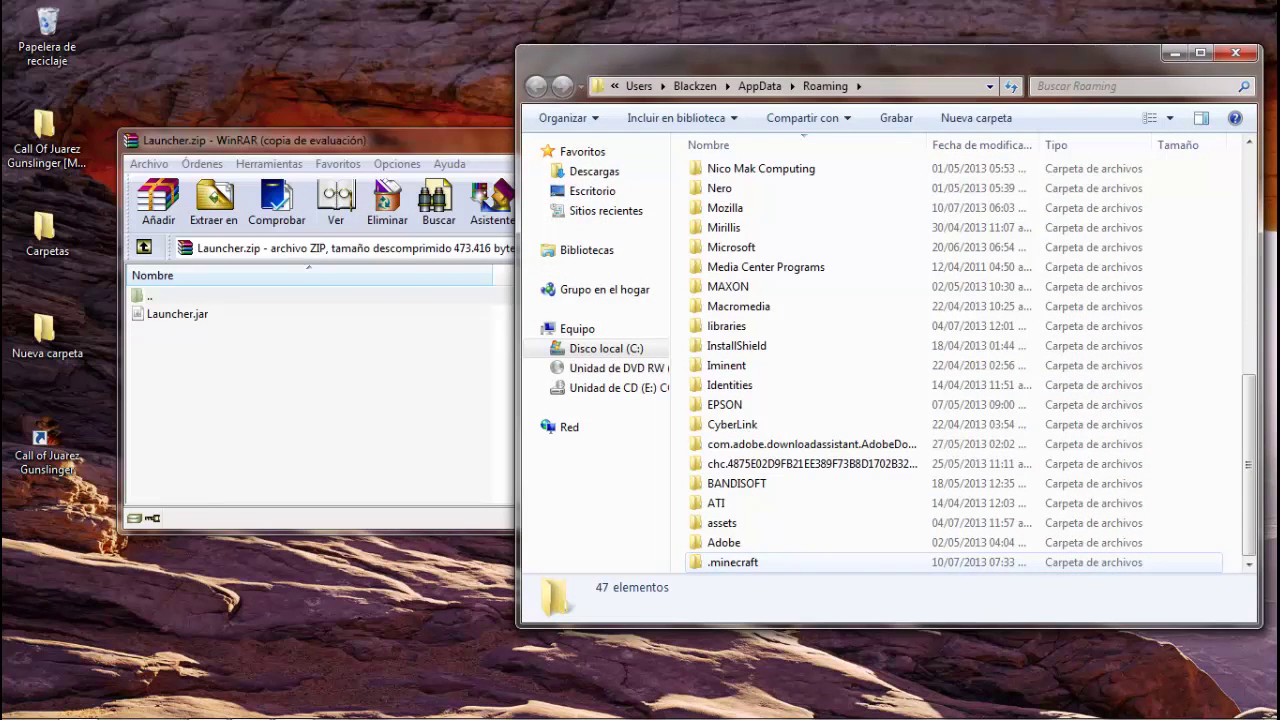
pyautogui.doubleClick(740, 562)
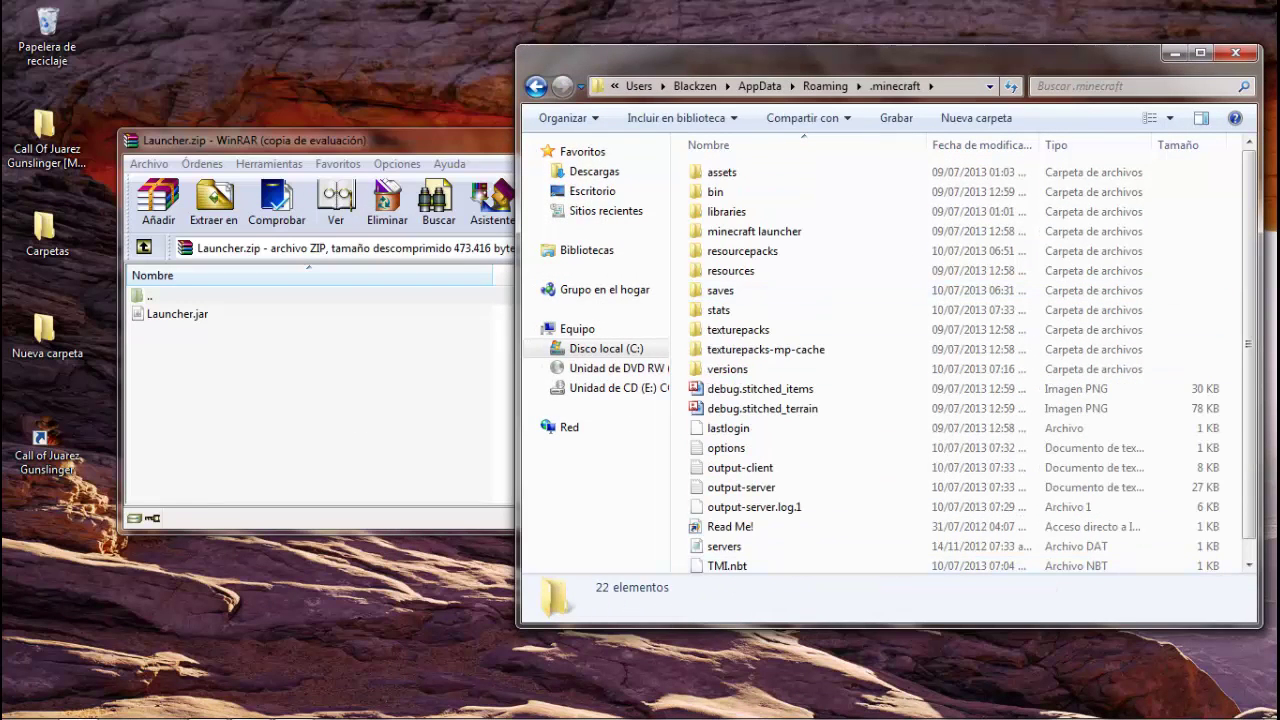
# Extract Launcher.jar from the archive into the .minecraft folder and close the archive
pyautogui.click(177, 314)
pyautogui.moveTo(177, 314); pyautogui.dragTo(1110, 526)
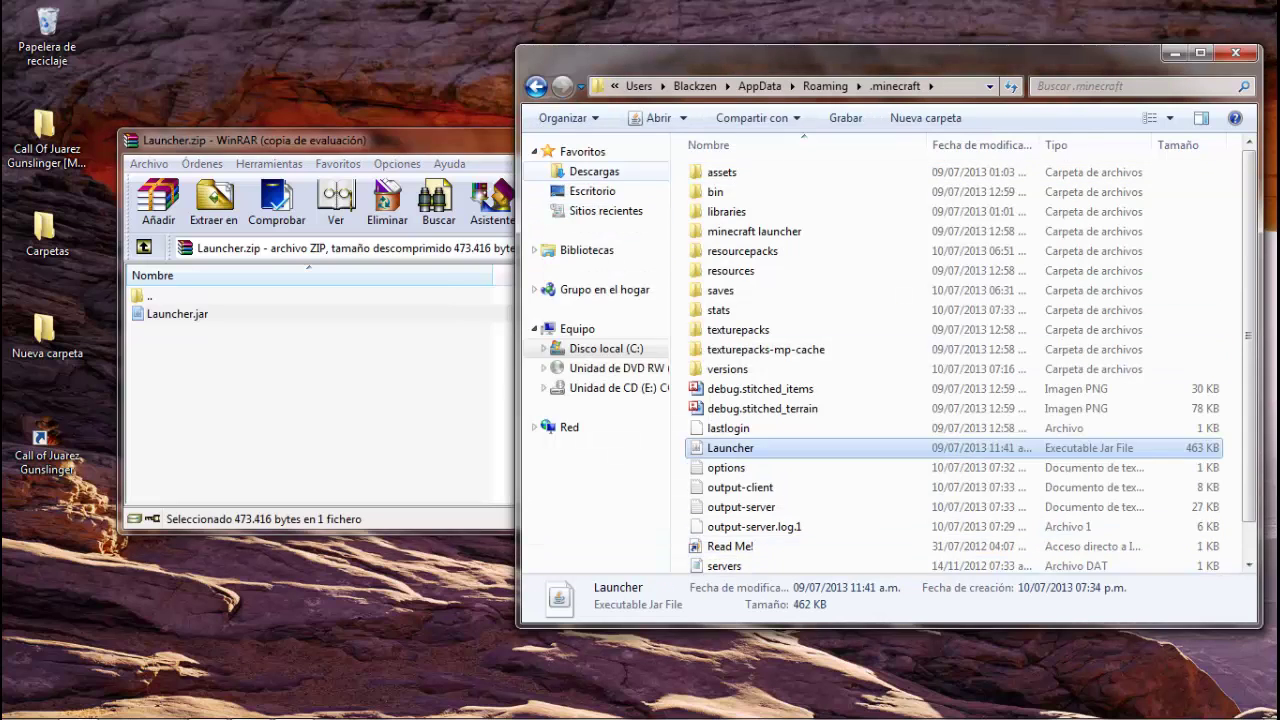
pyautogui.click(460, 140)
pyautogui.click(1042, 136)
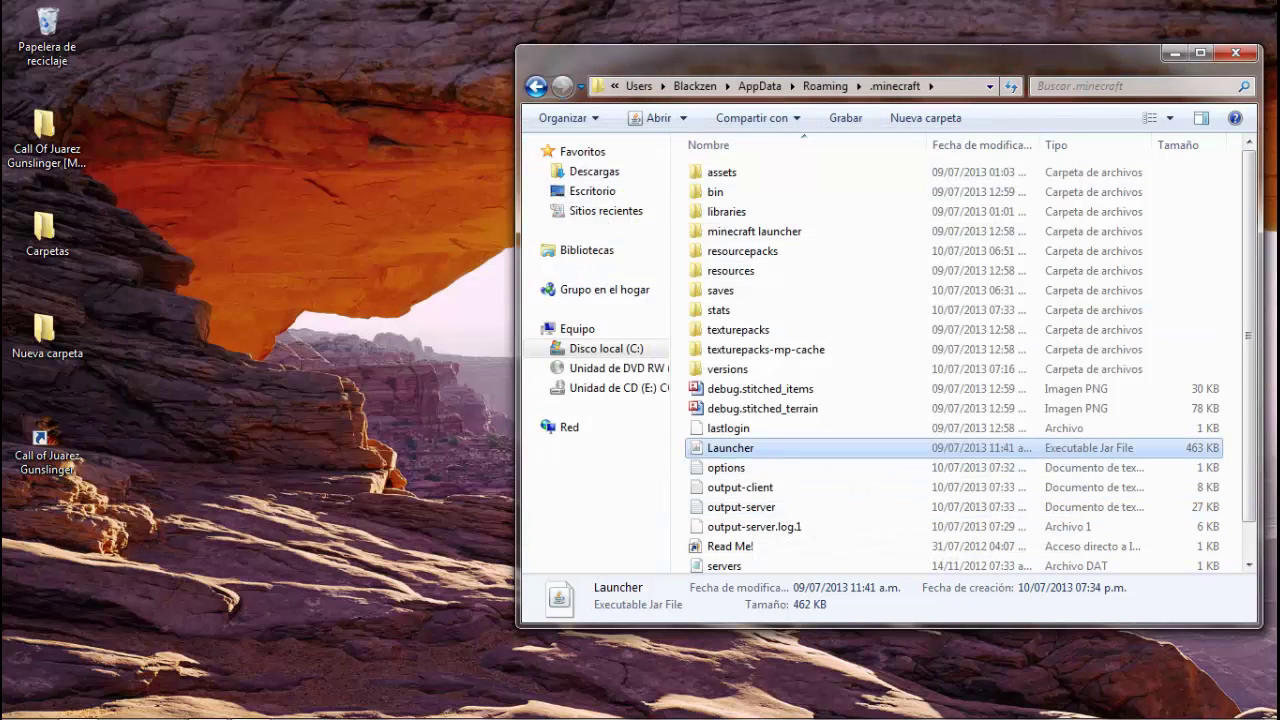
# Create a desktop shortcut to the Launcher file in the .minecraft folder
pyautogui.rightClick(722, 450)
pyautogui.moveTo(773, 292)
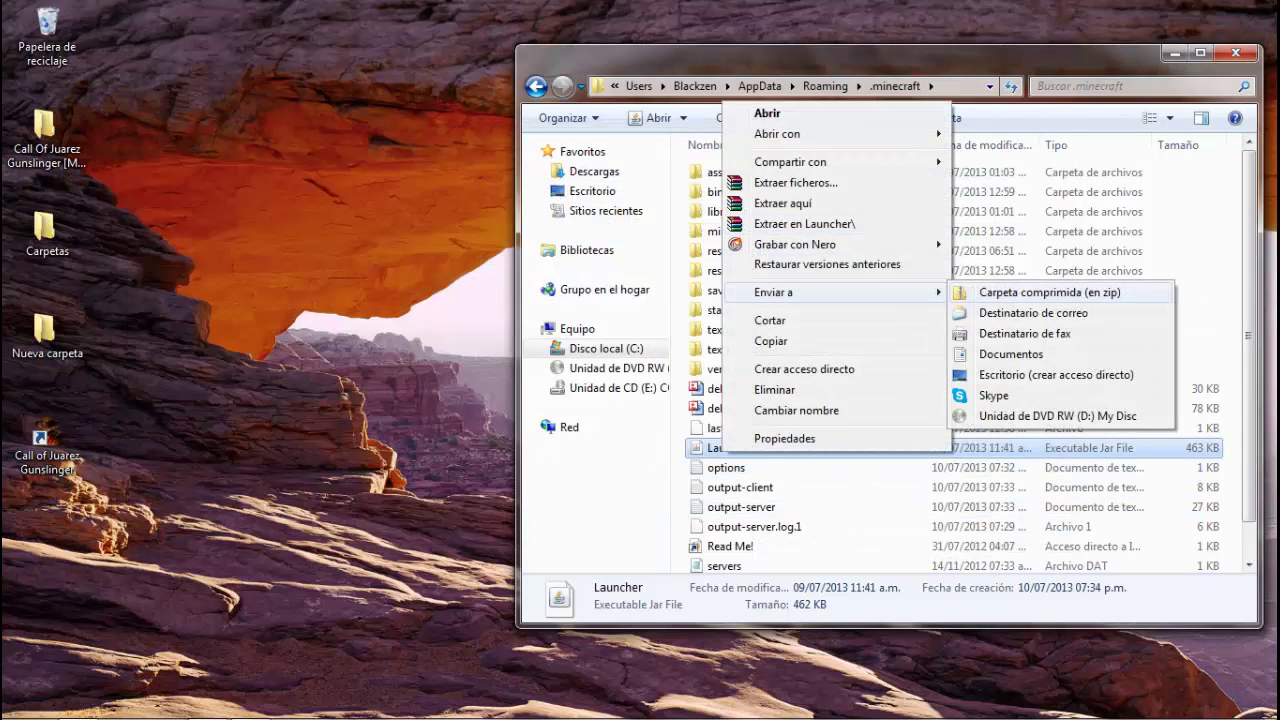
pyautogui.click(1010, 371)
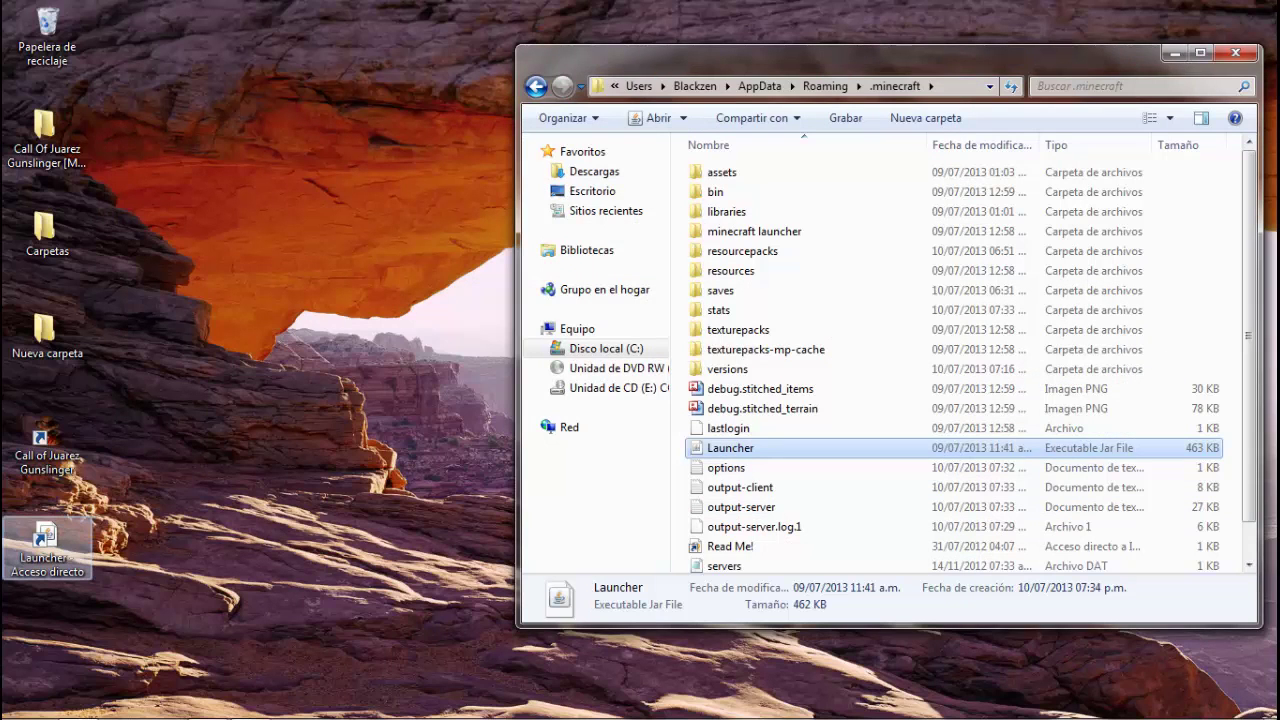
# Start the launcher from its desktop shortcut and set the AppData Roaming .minecraft folder as the Minecraft installation directory
pyautogui.click(47, 545)
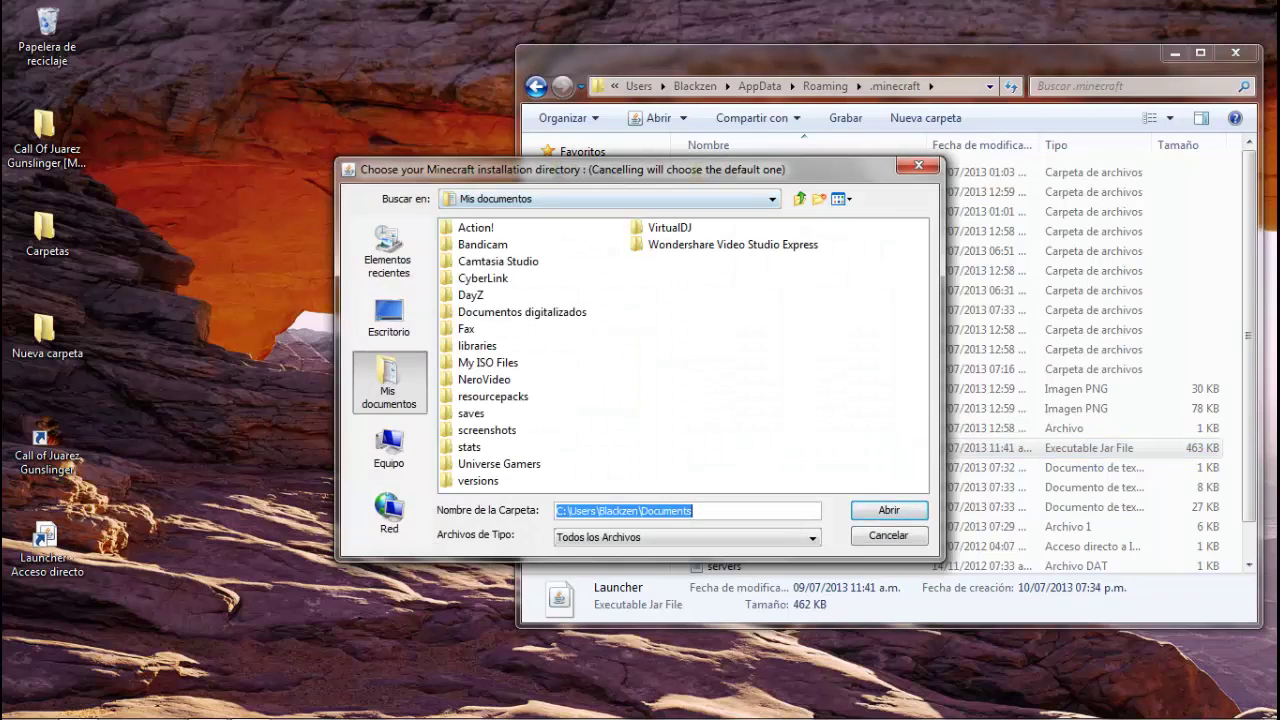
pyautogui.click(958, 87)
pyautogui.hotkey('ctrl', 'c')
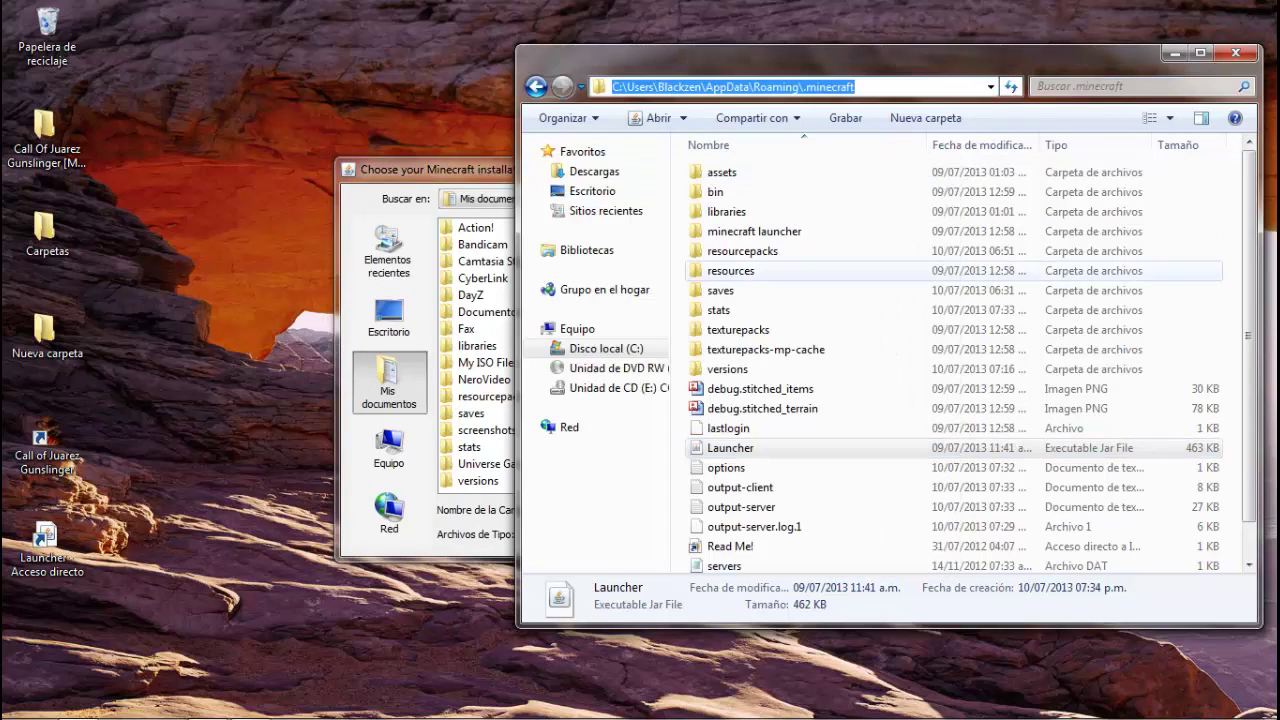
pyautogui.hotkey('alt', 'Tab')
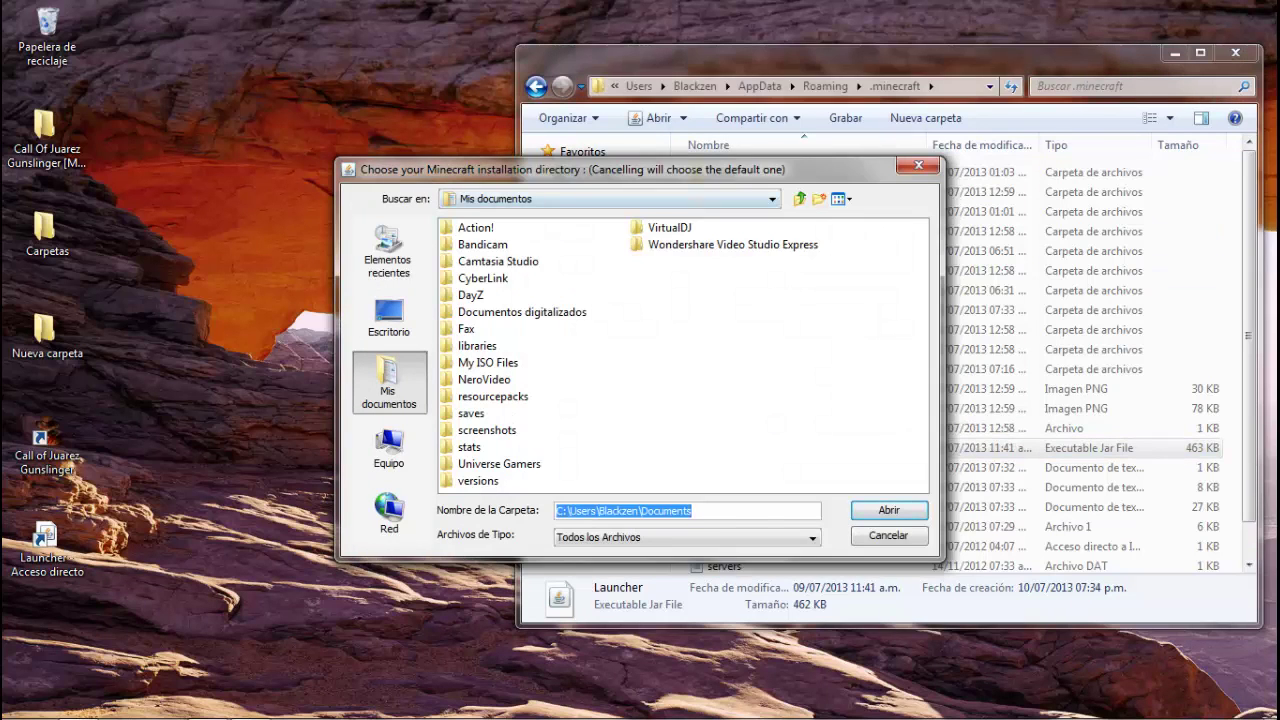
pyautogui.hotkey('ctrl', 'v')
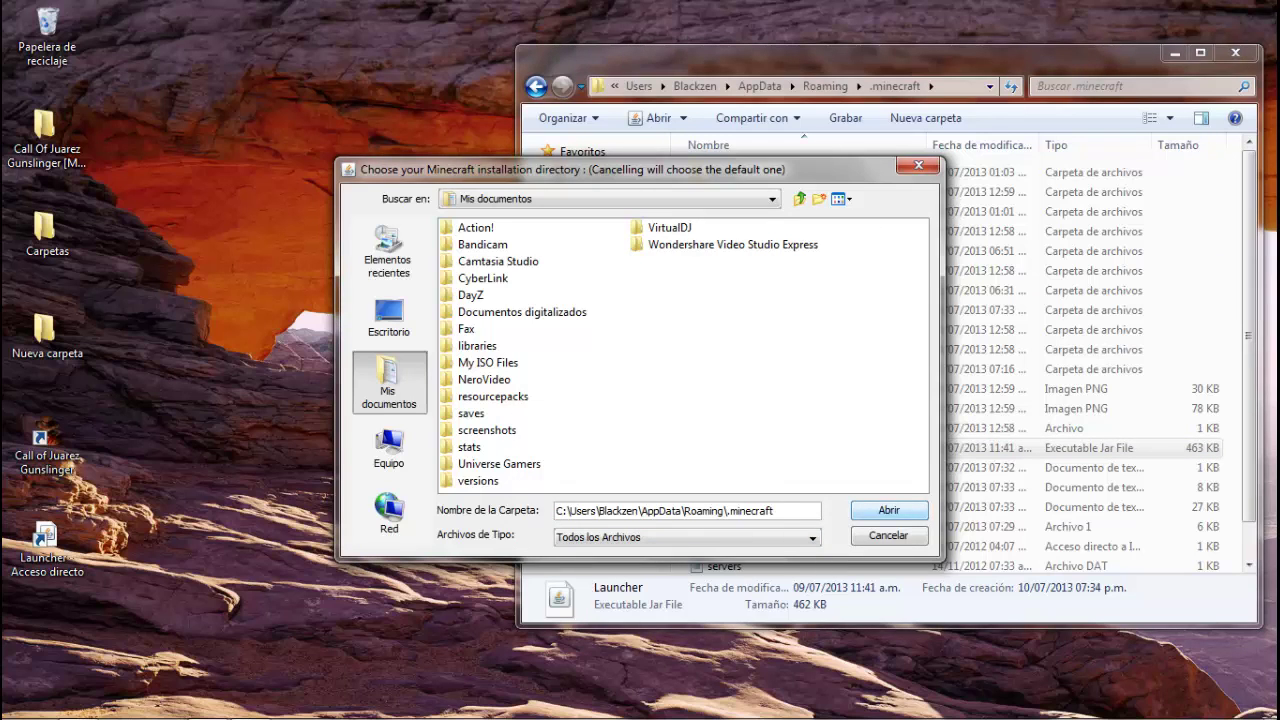
pyautogui.press('Return')
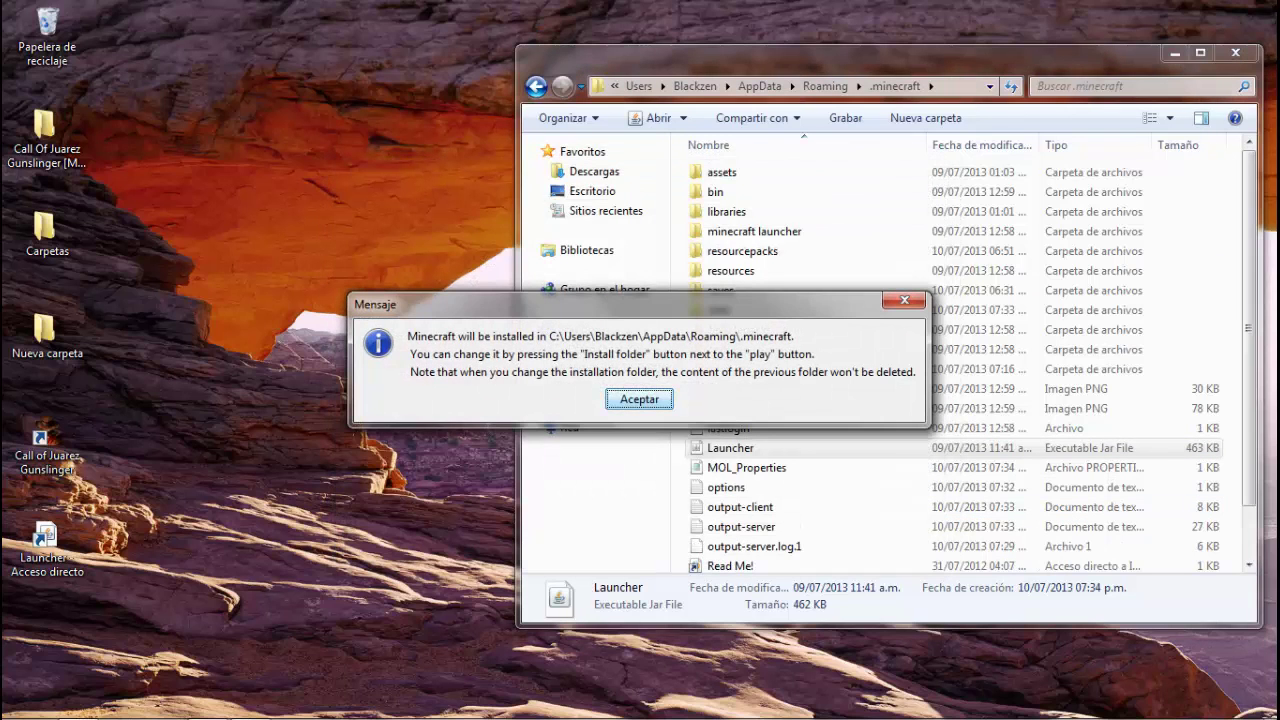
pyautogui.press('Return')
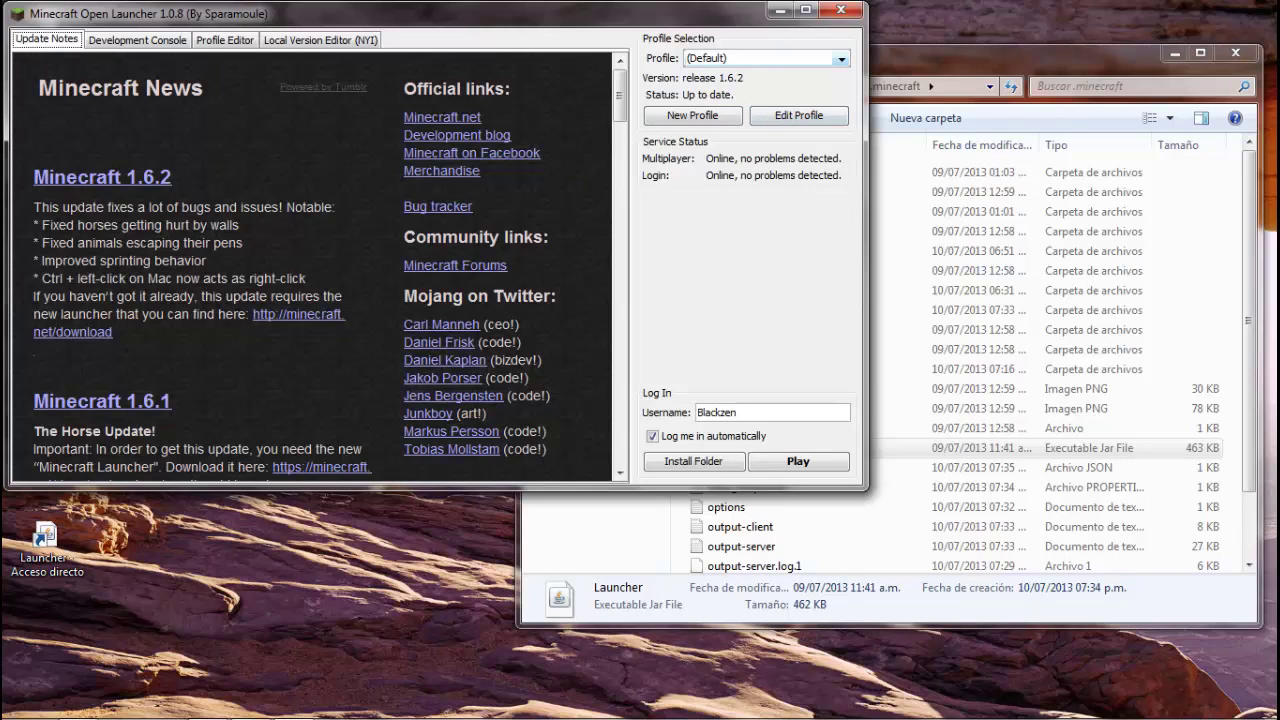
# Create a launcher profile named with the player's username that uses release 1.6.2, and make it the active profile
pyautogui.click(692, 115)
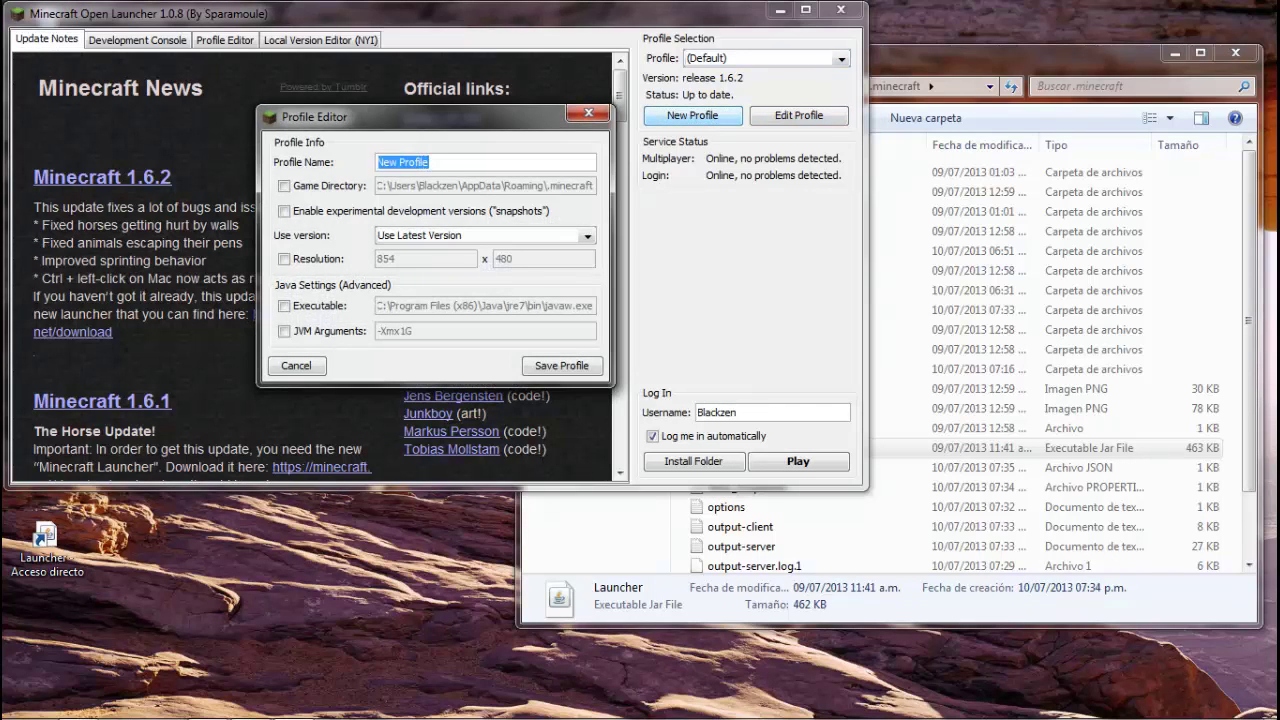
pyautogui.write('Blackzen')
pyautogui.click(587, 236)
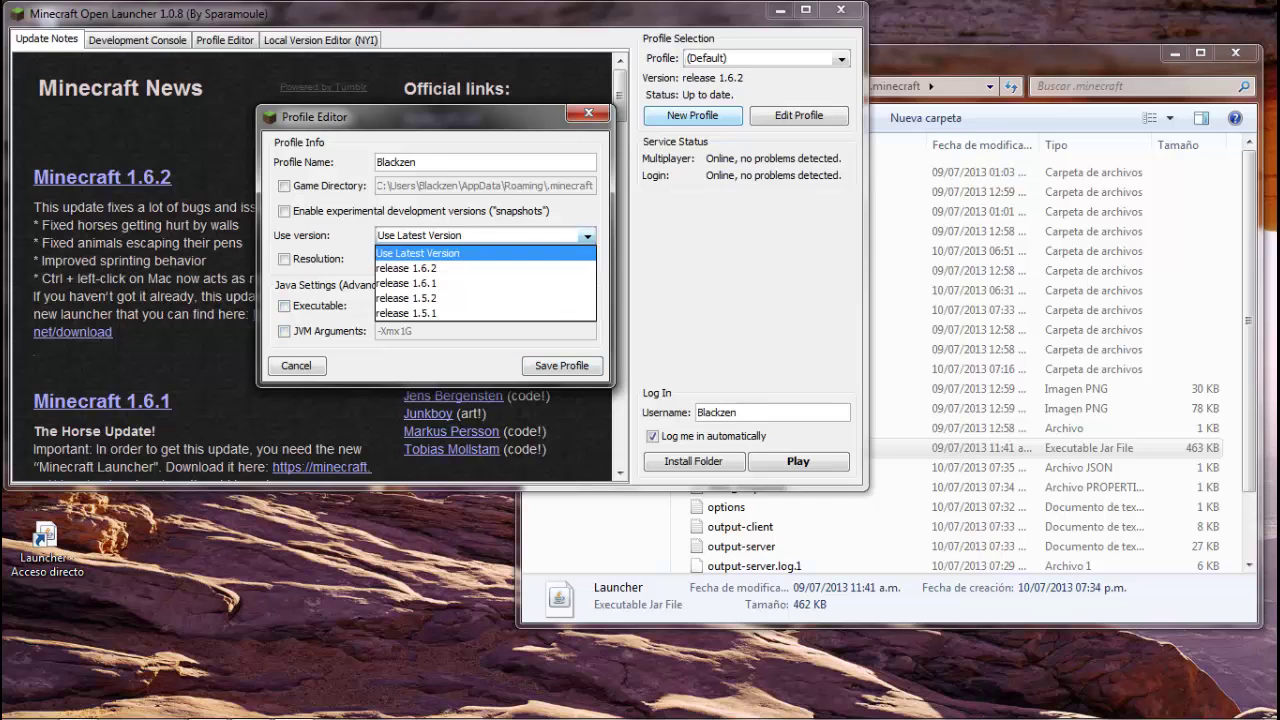
pyautogui.click(500, 267)
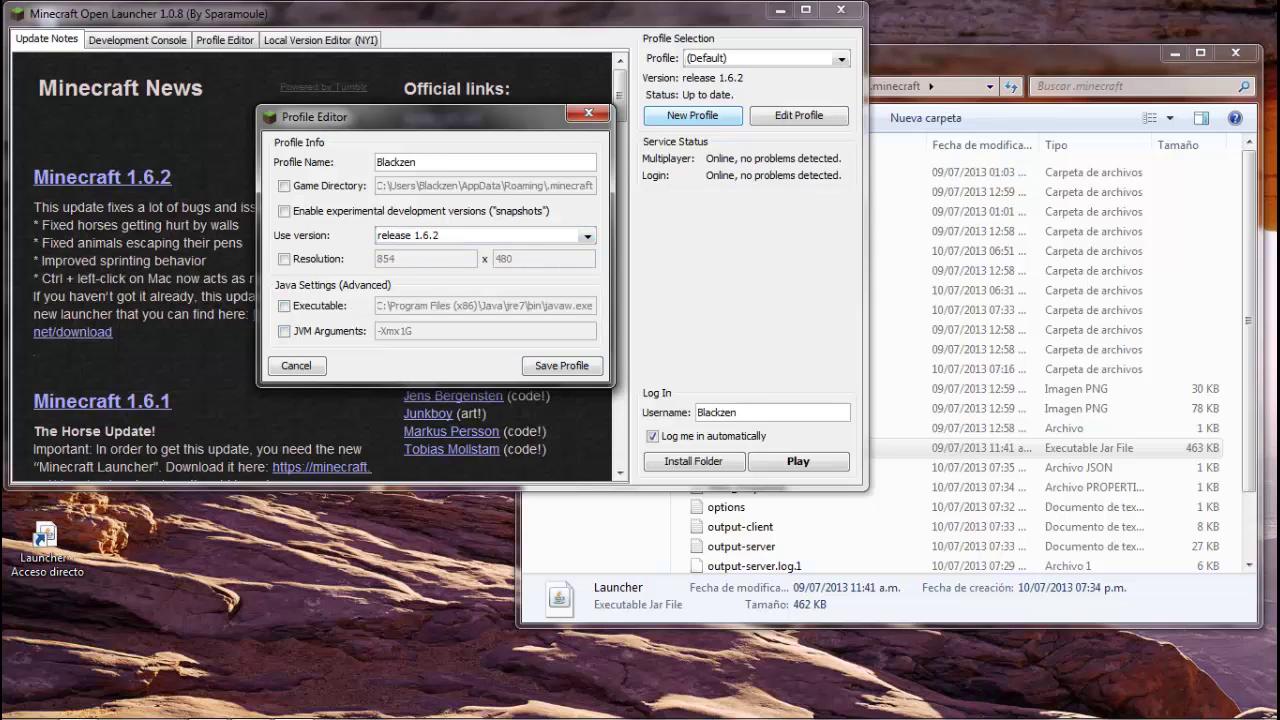
pyautogui.click(285, 331)
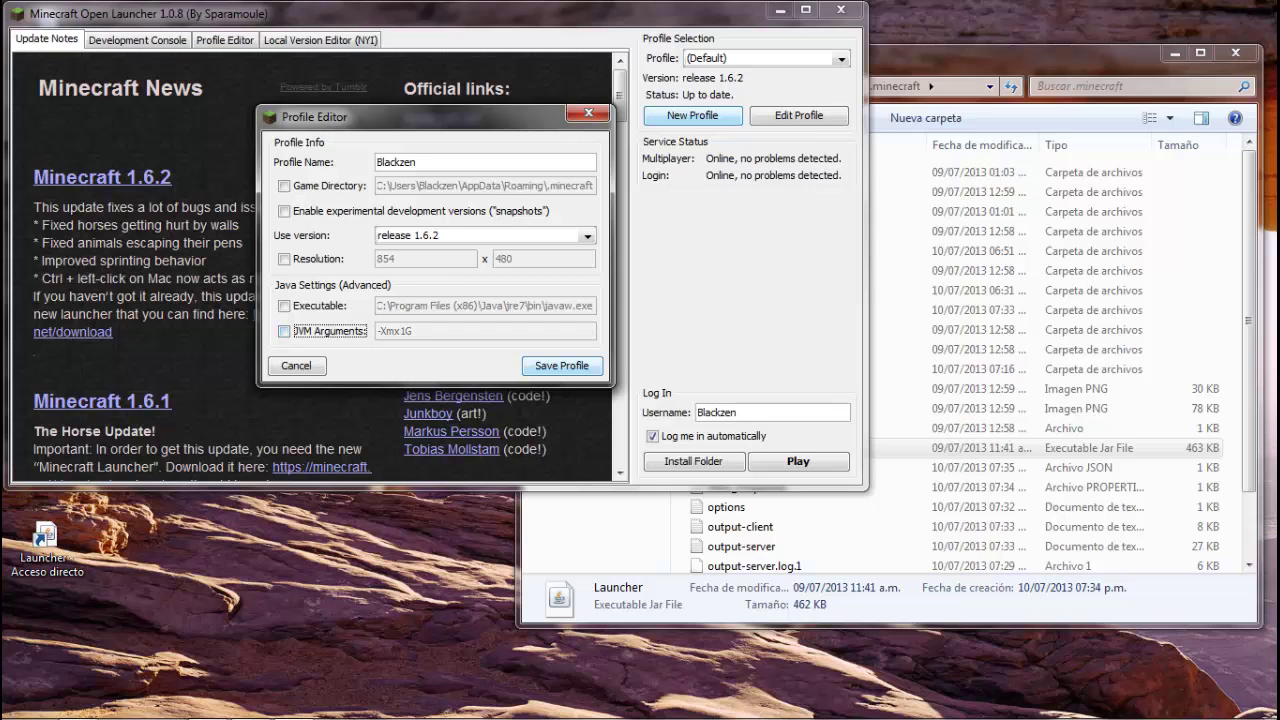
pyautogui.click(561, 365)
pyautogui.click(762, 59)
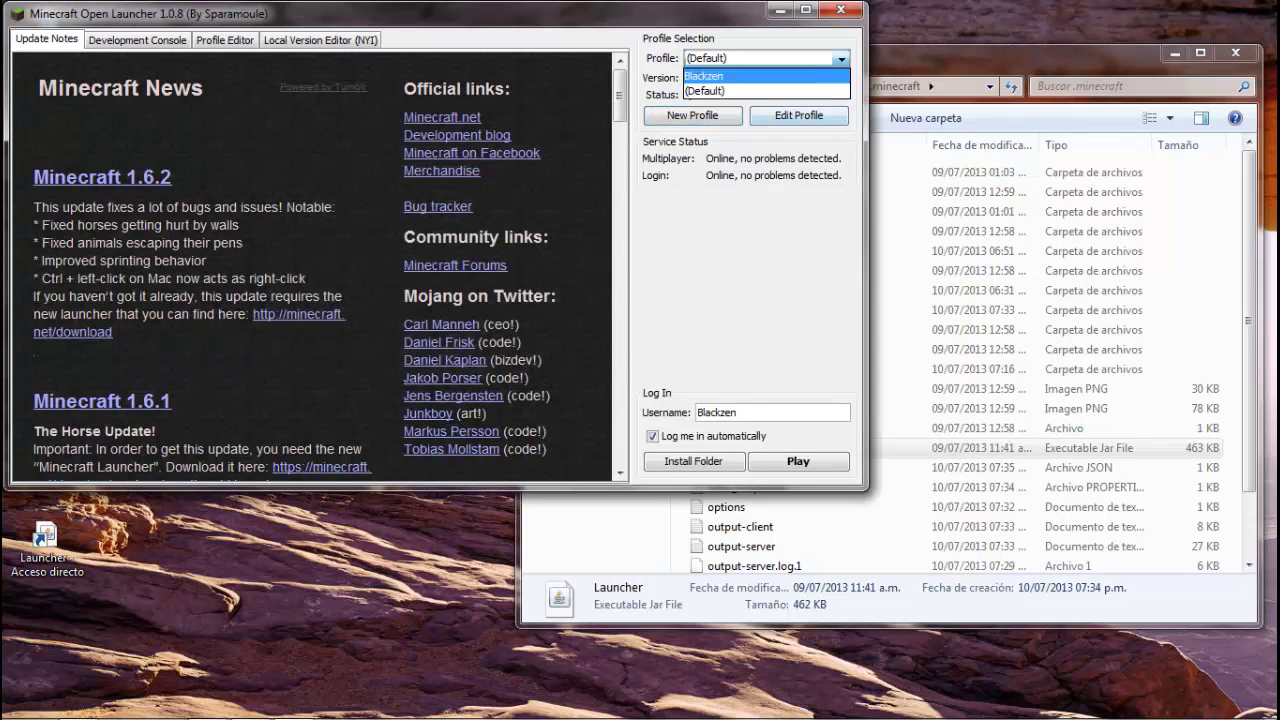
pyautogui.click(735, 77)
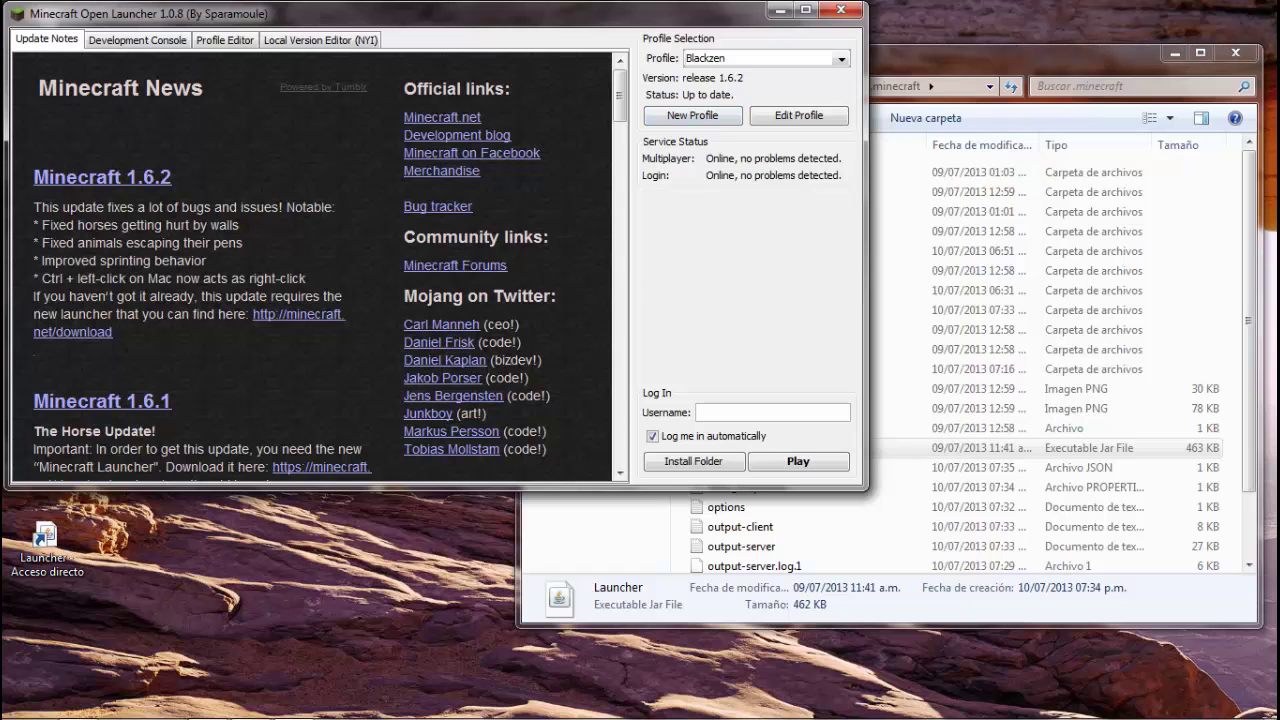
# Log in with the player's username, launch the game offline and switch to the Minecraft 1.6.2 window
pyautogui.write('Blackzen')
pyautogui.press('Return')
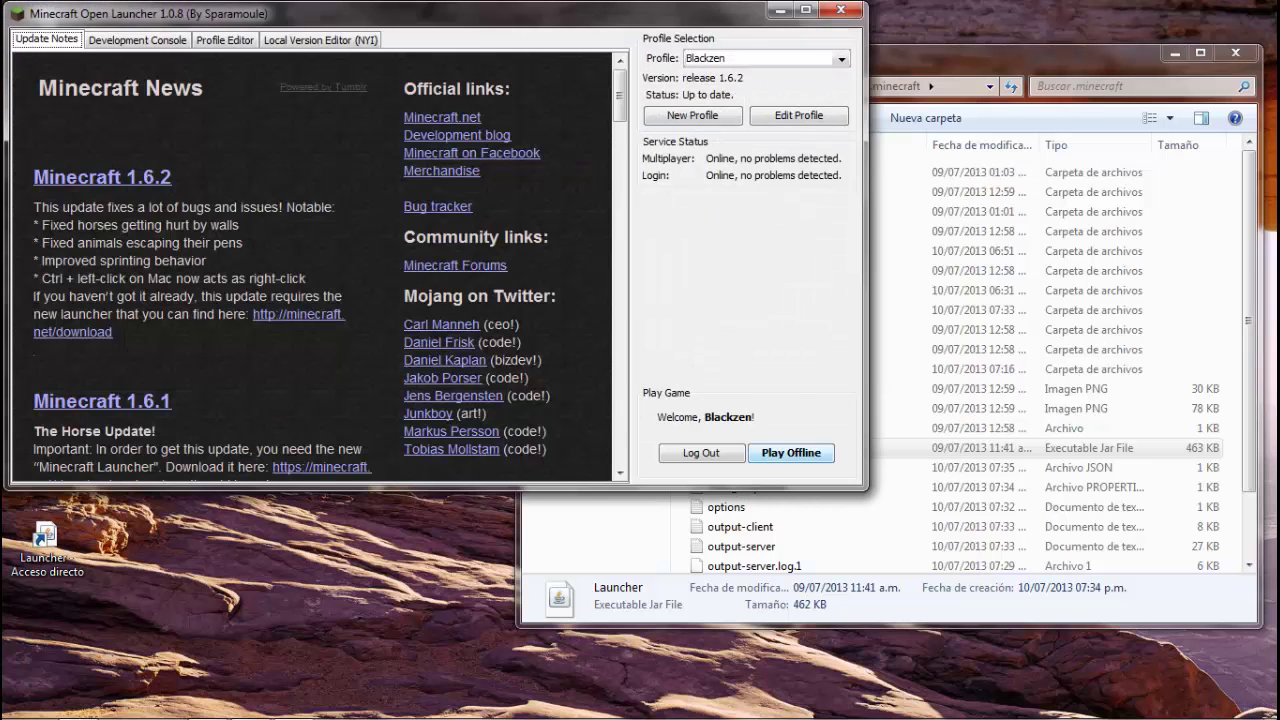
pyautogui.press('Return')
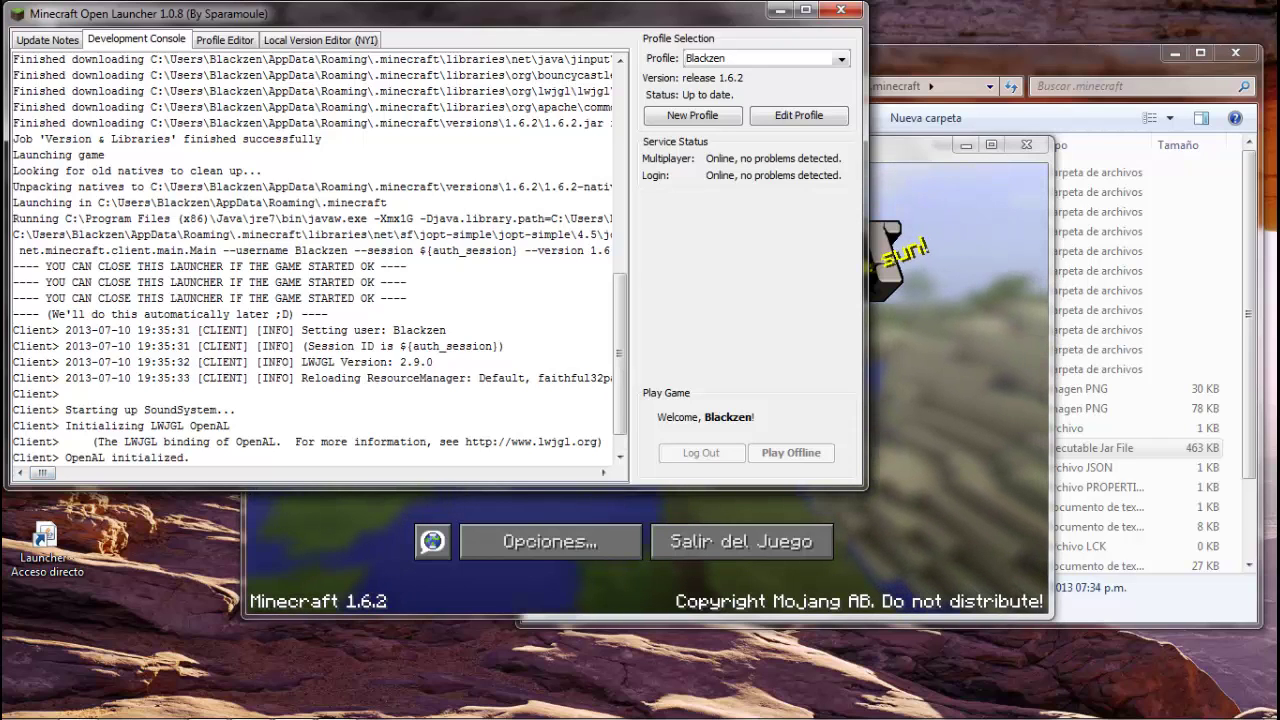
pyautogui.hotkey('alt', 'Tab')
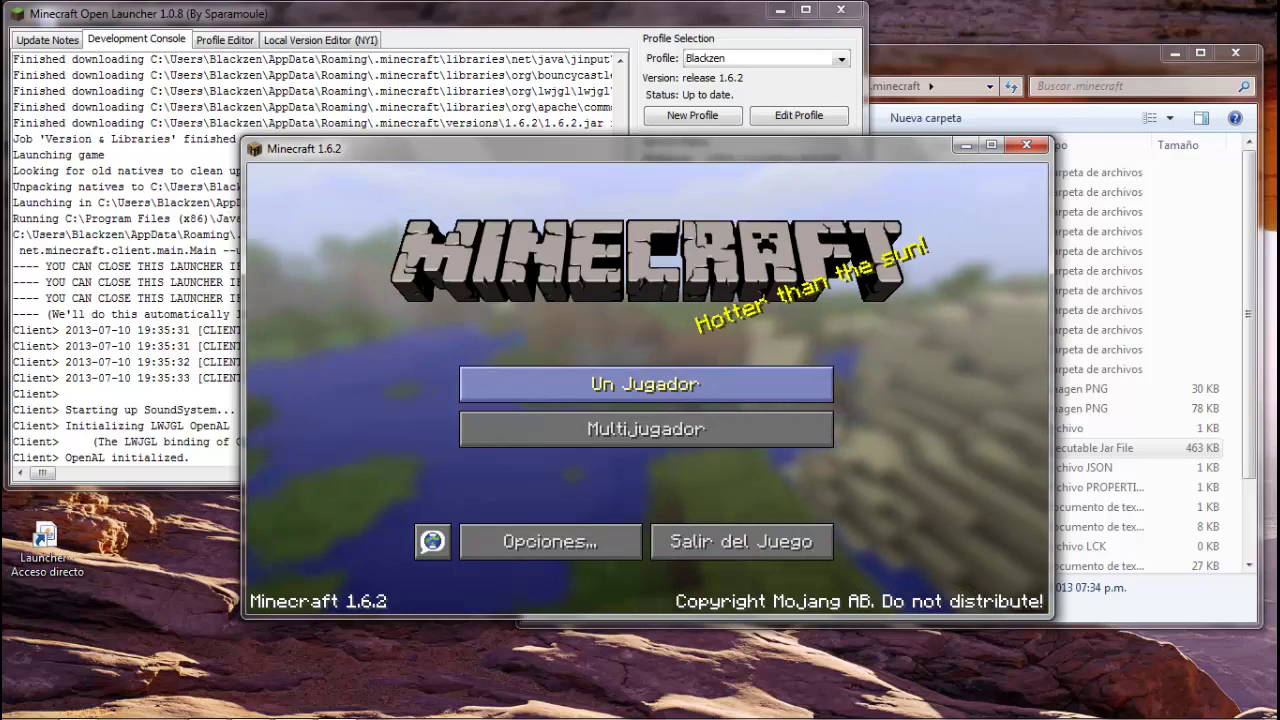
# Load the existing single-player world and view the building blocks in the creative inventory
pyautogui.click(645, 384)
pyautogui.doubleClick(640, 380)
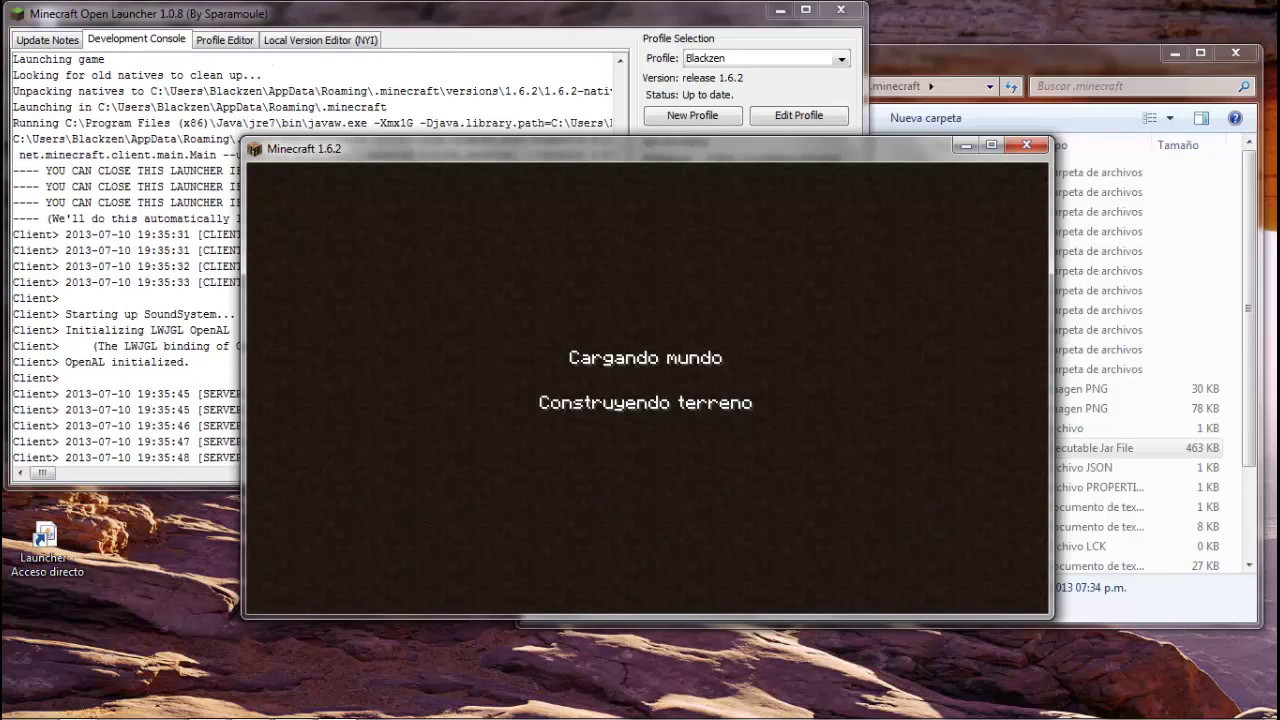
pyautogui.hotkey('alt', 'Tab')
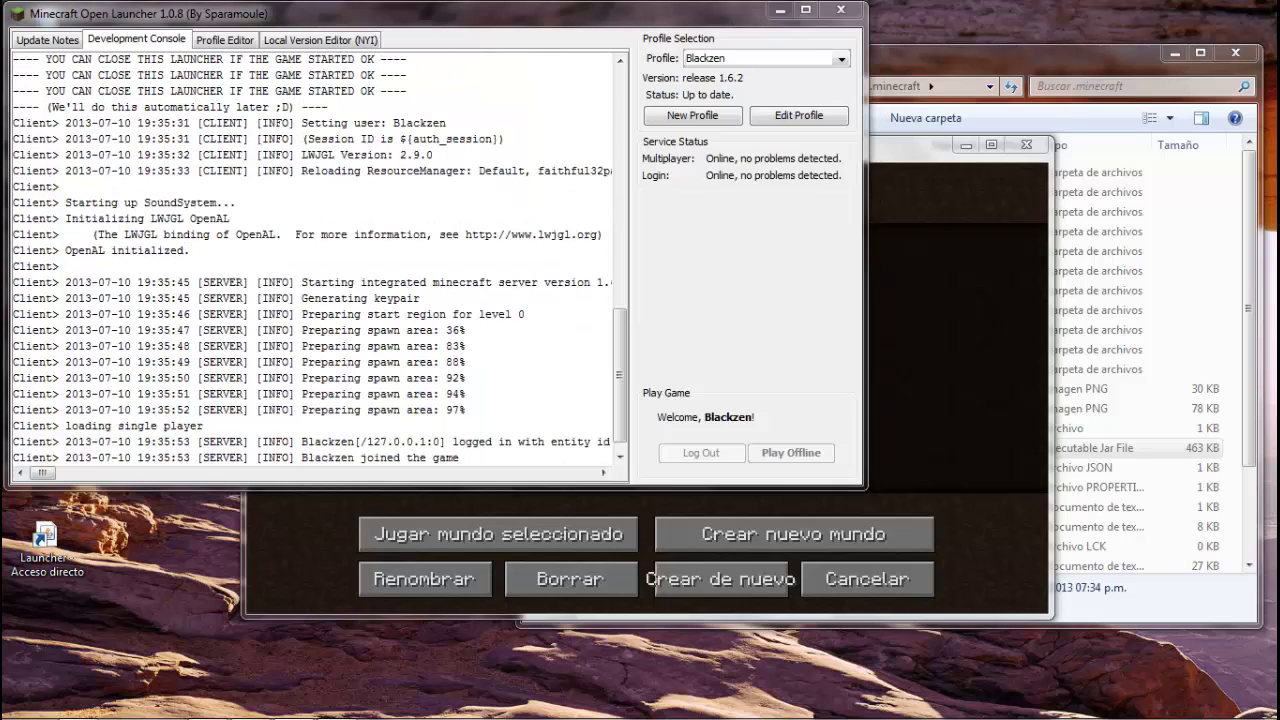
pyautogui.hotkey('alt', 'Tab')
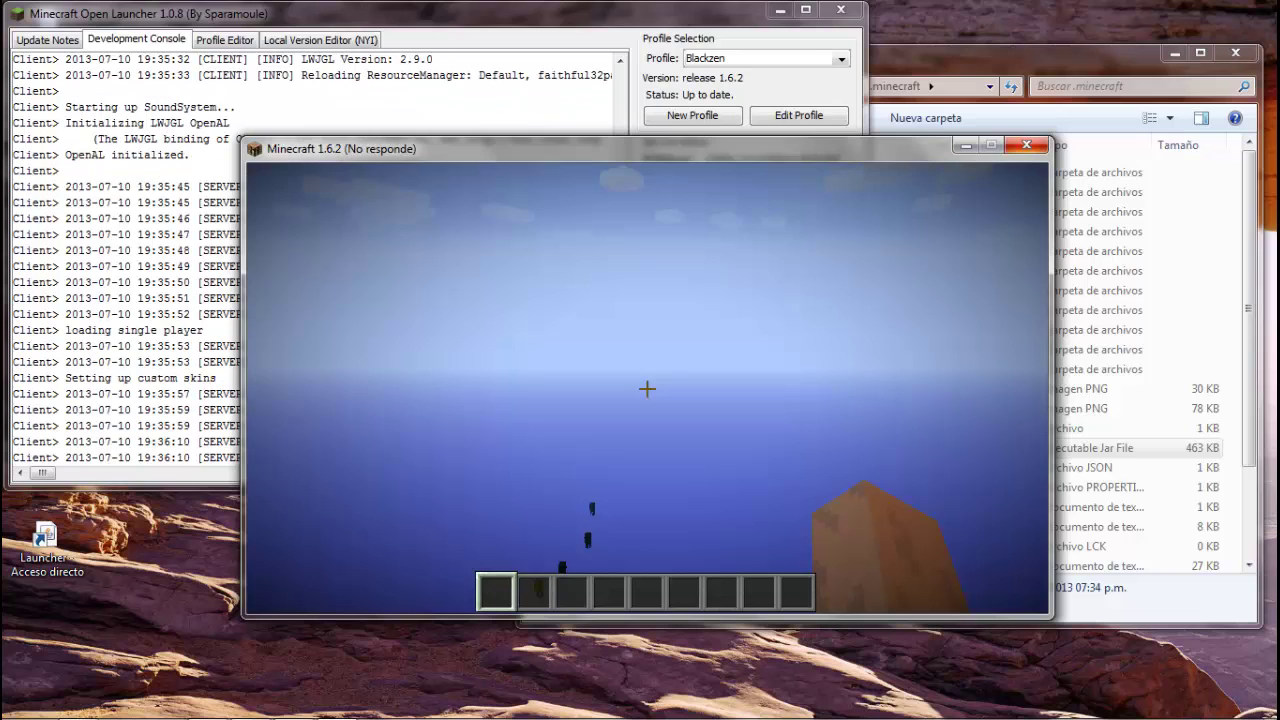
pyautogui.press('e')
pyautogui.click(647, 388)
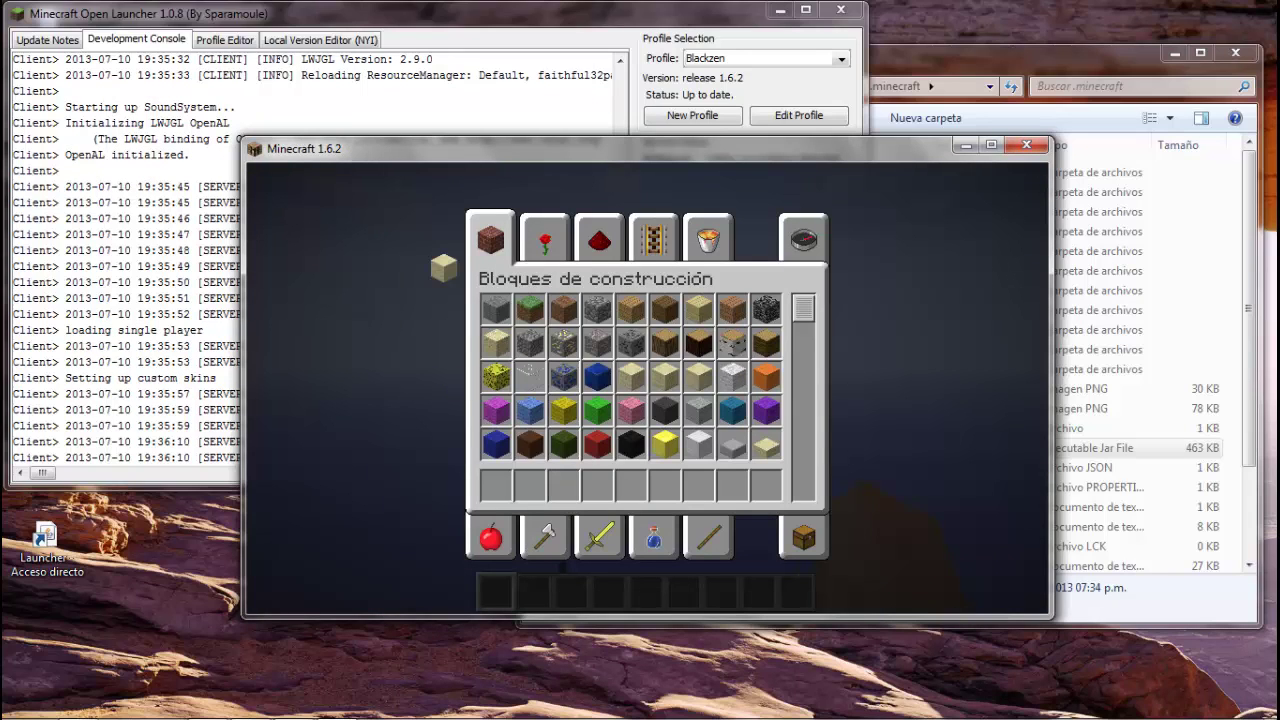
pyautogui.click(636, 336)
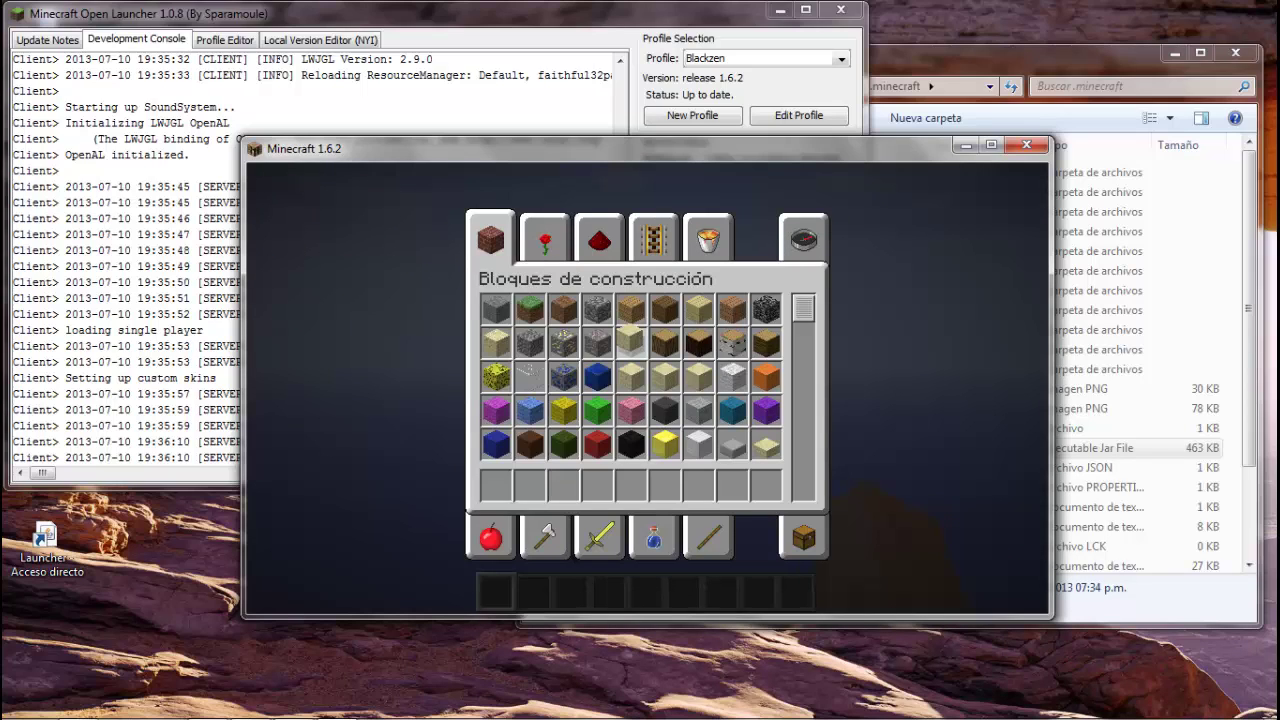
pyautogui.press('e')
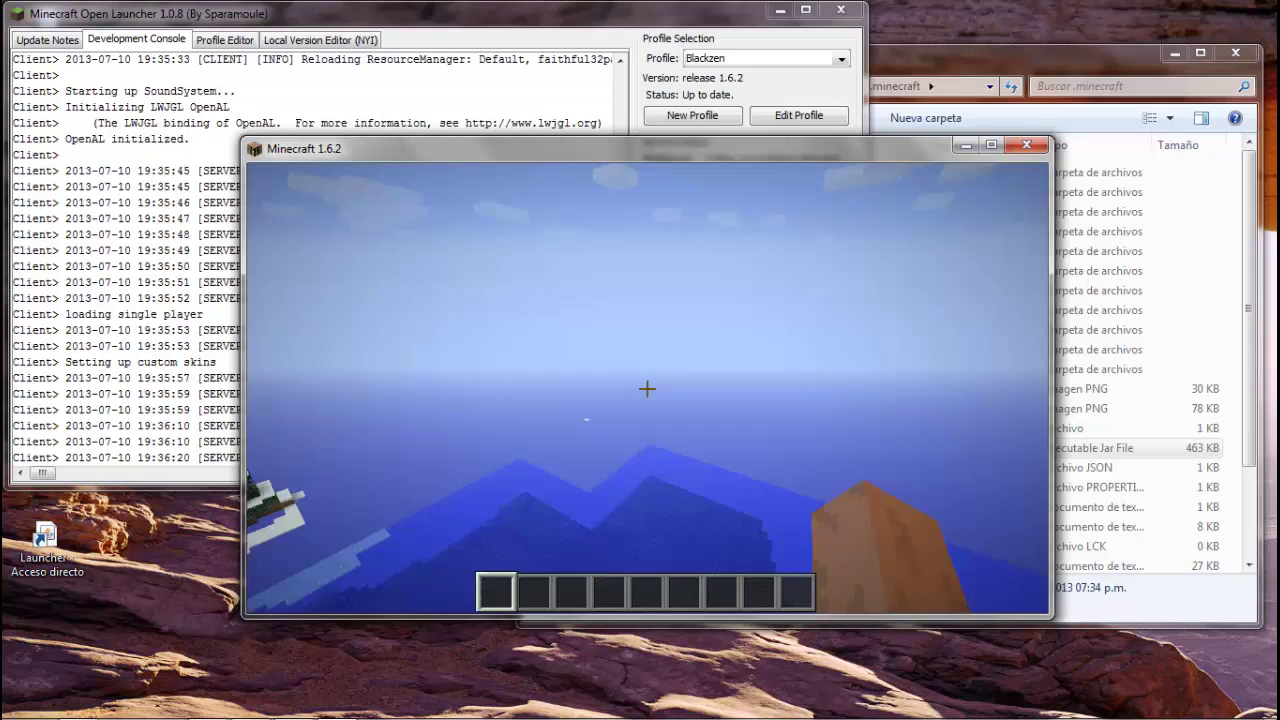
# Save the world, return to the main menu, and close both the game and the launcher
pyautogui.press('Escape')
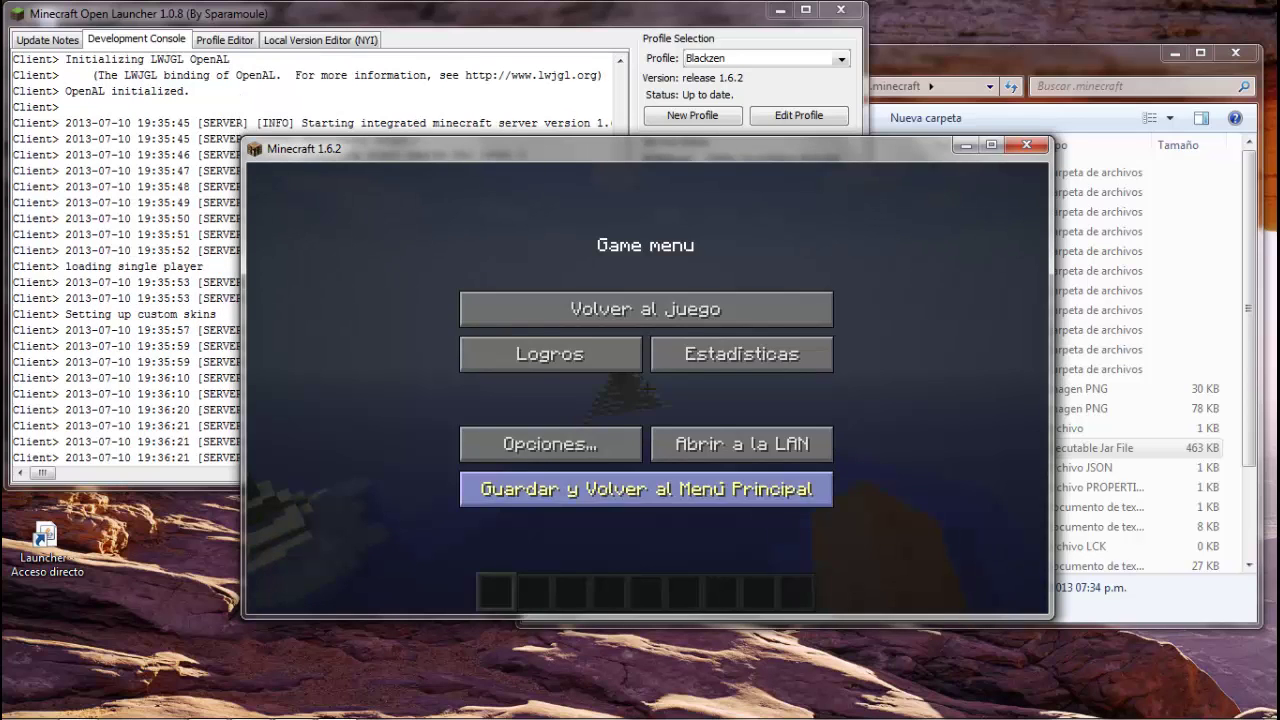
pyautogui.click(645, 490)
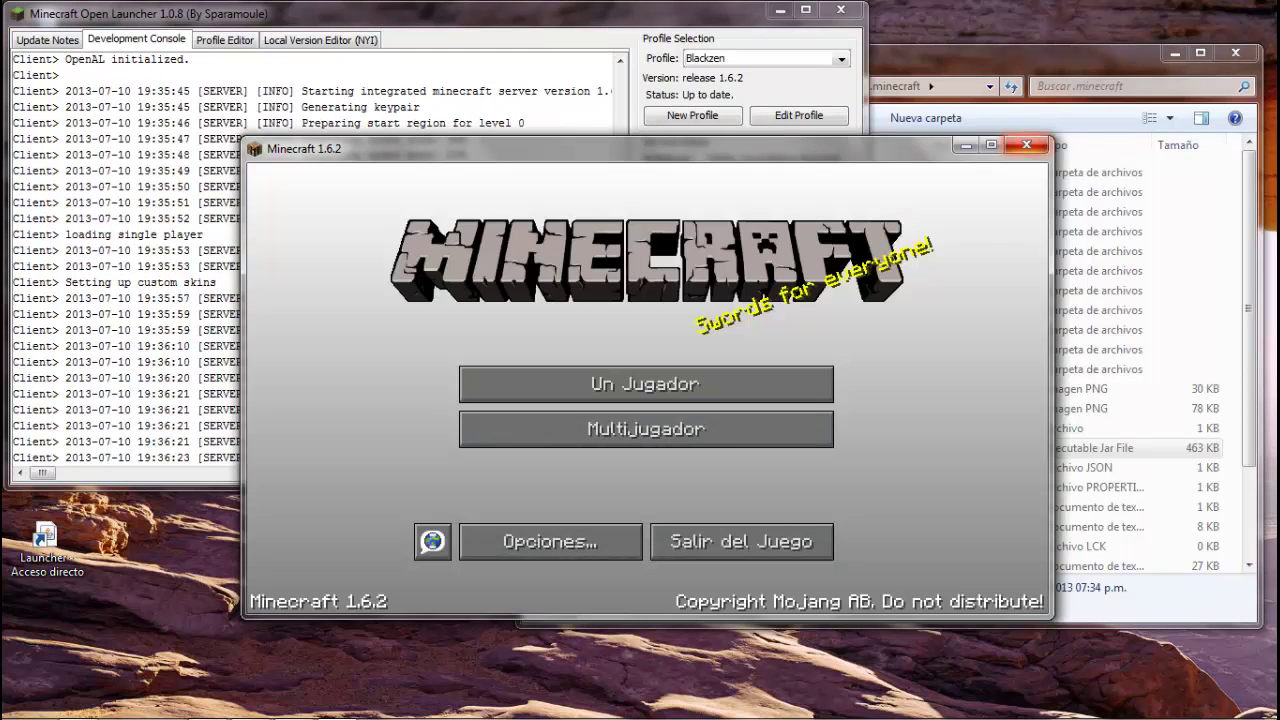
pyautogui.click(1026, 146)
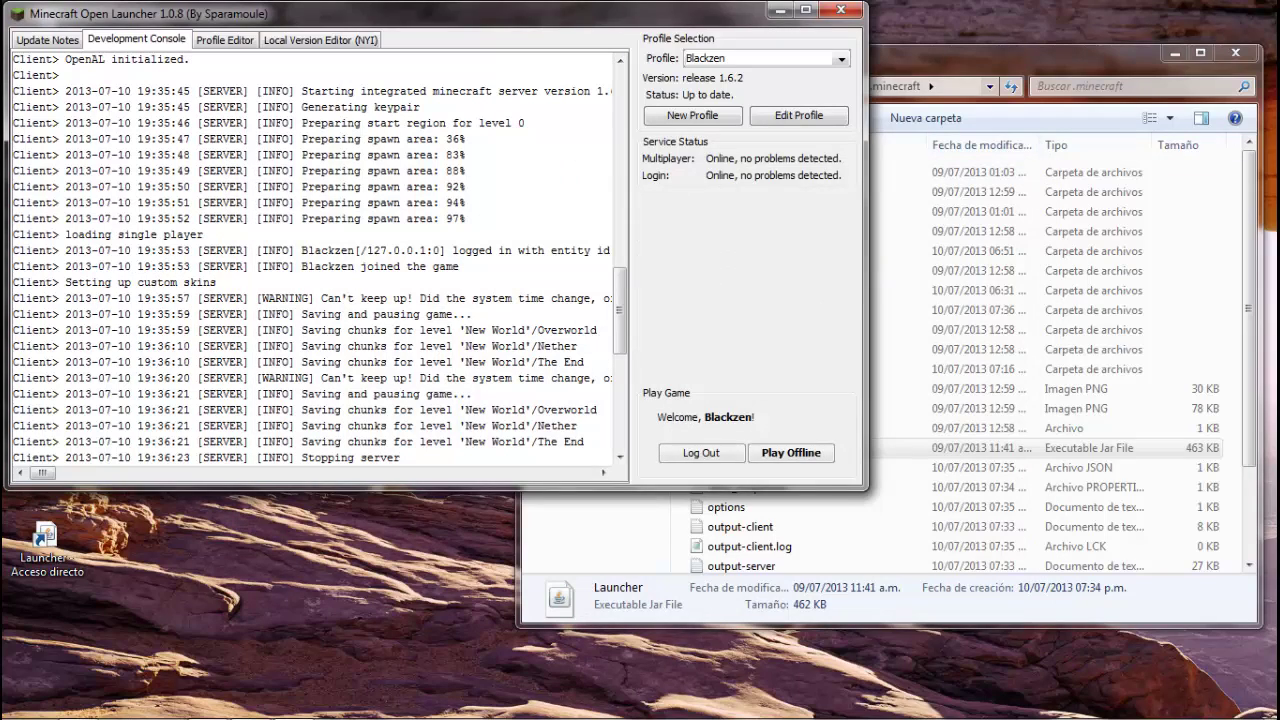
pyautogui.click(841, 10)
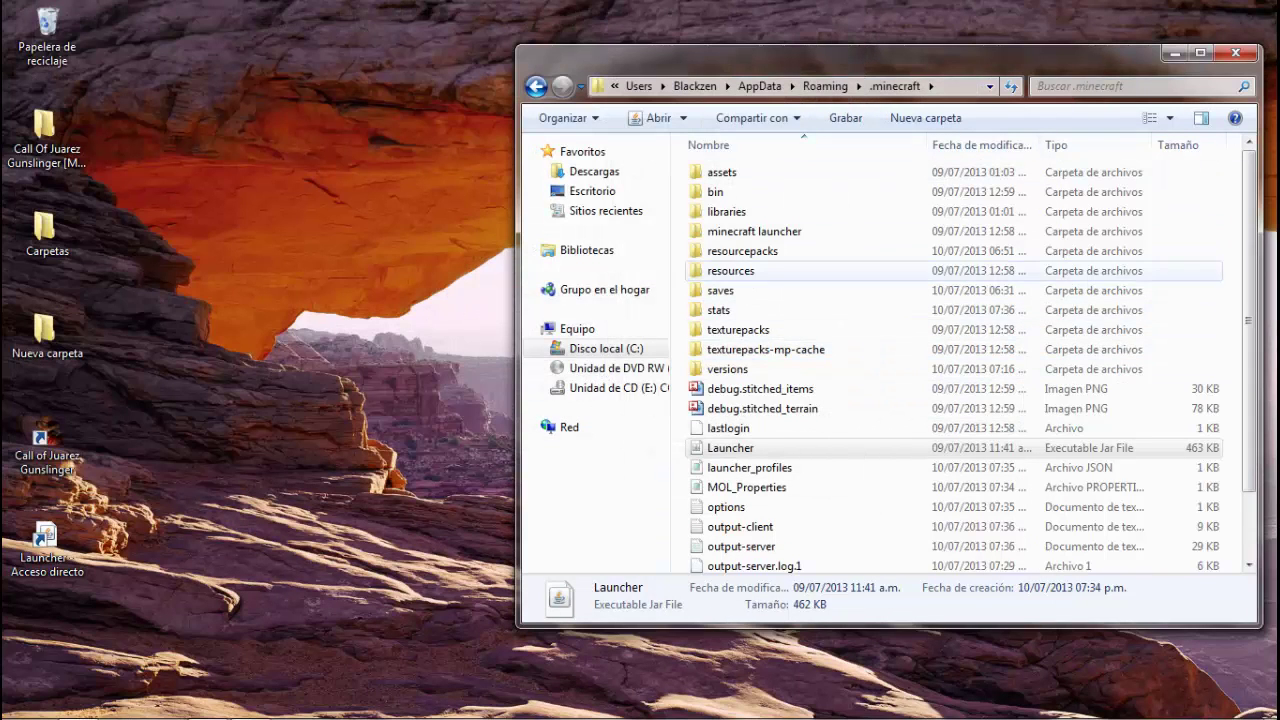
# Open the versions folder inside .minecraft
pyautogui.click(797, 349)
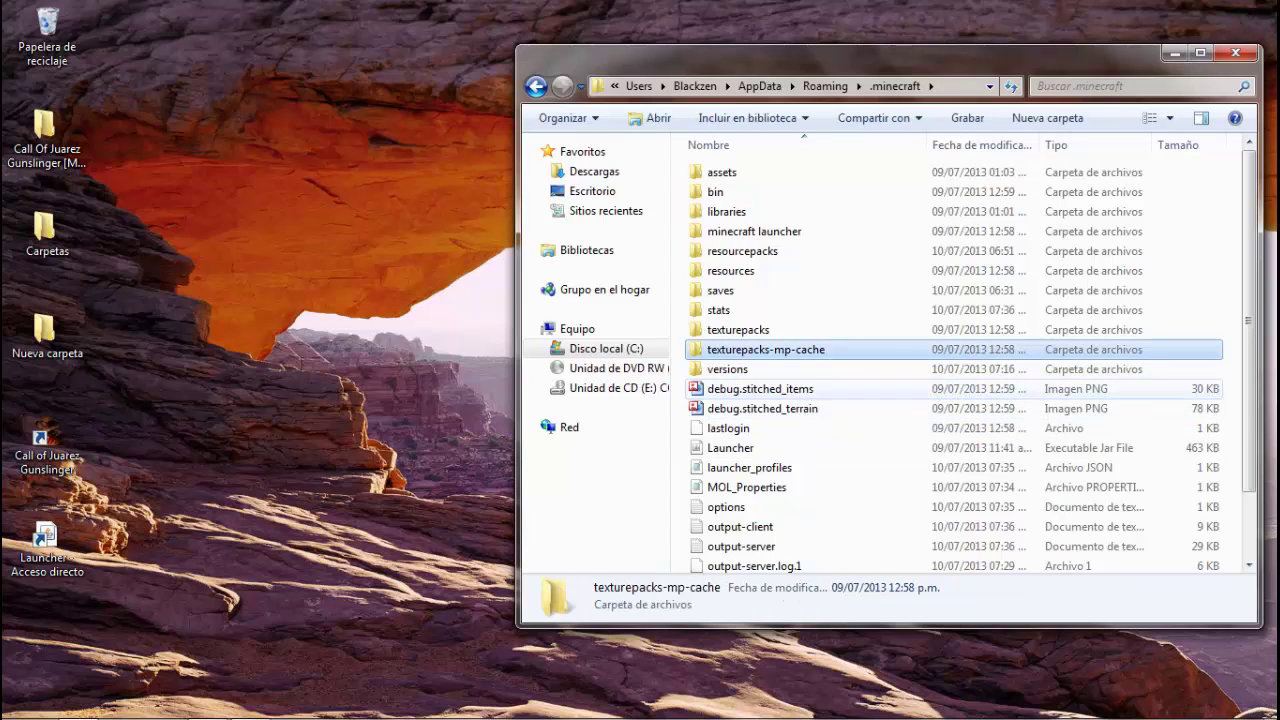
pyautogui.click(797, 369)
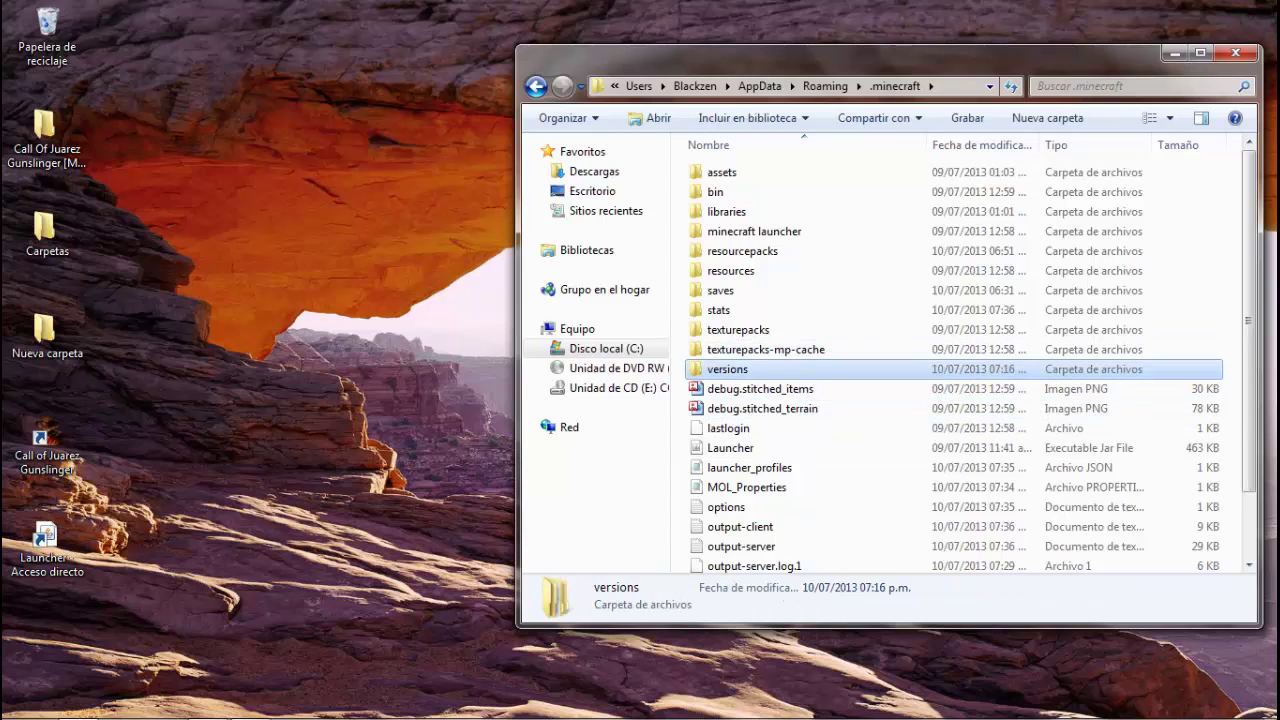
pyautogui.doubleClick(732, 369)
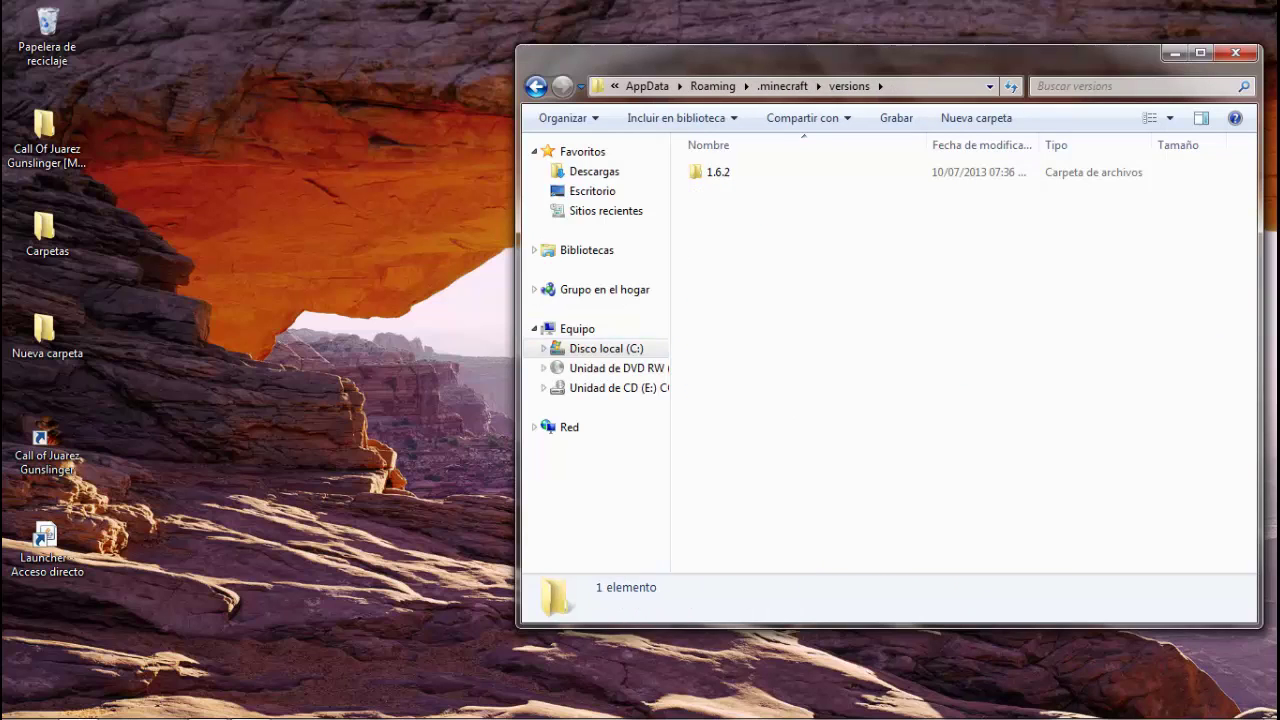
# Switch to Firefox and download the non-Forge TooManyItems 1.6.2 archive from its forum page, skipping the ad and saving the file
pyautogui.click(207, 706)
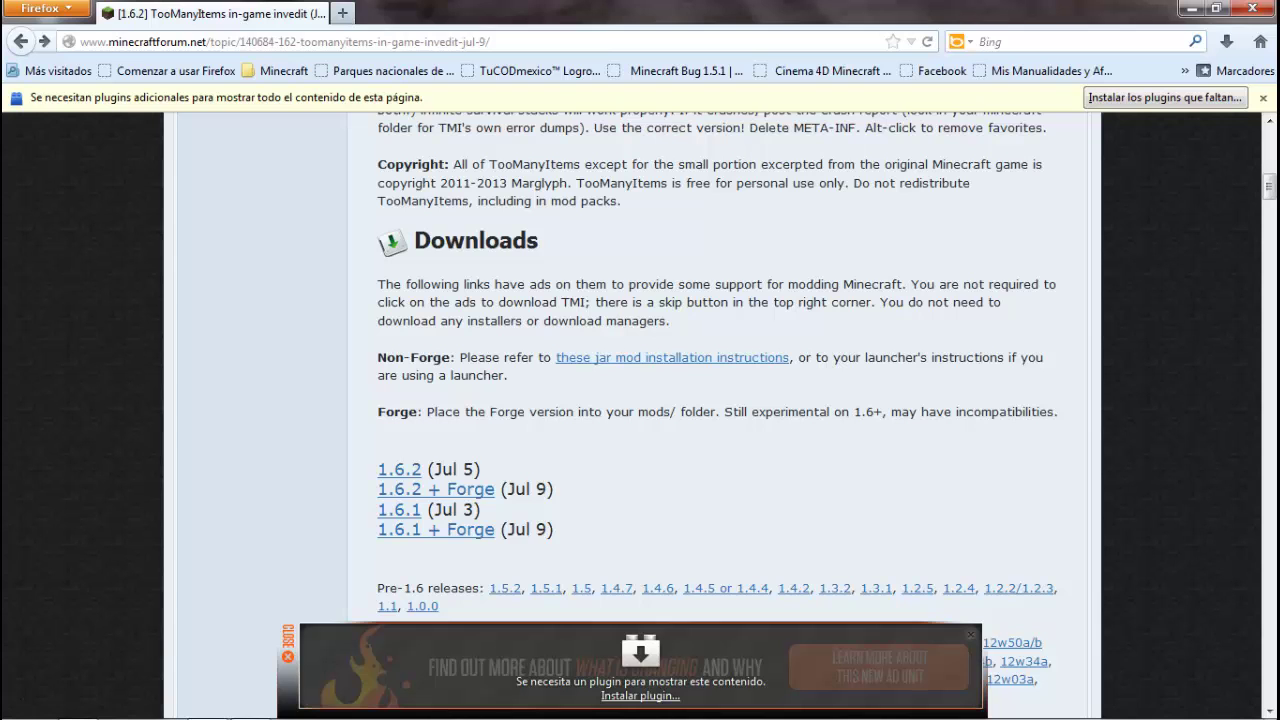
pyautogui.moveTo(81, 42); pyautogui.dragTo(492, 42)
pyautogui.press('Return')
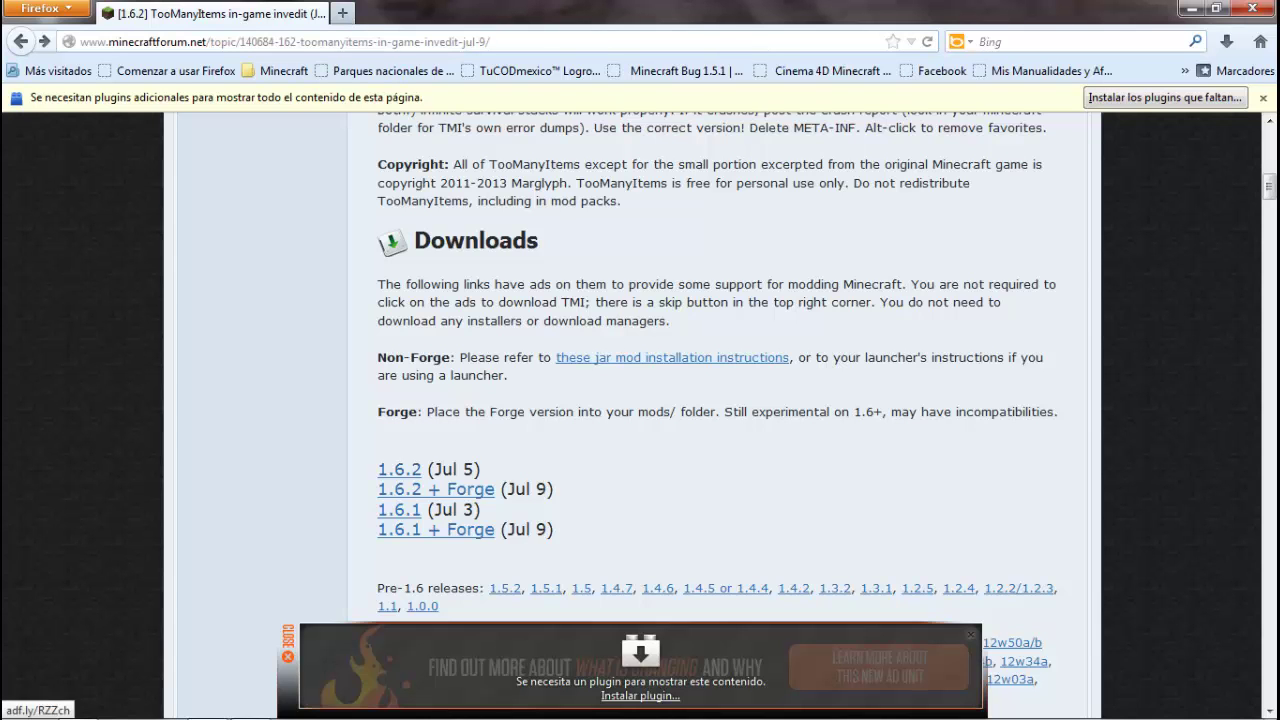
pyautogui.scroll(-3, 640, 370)
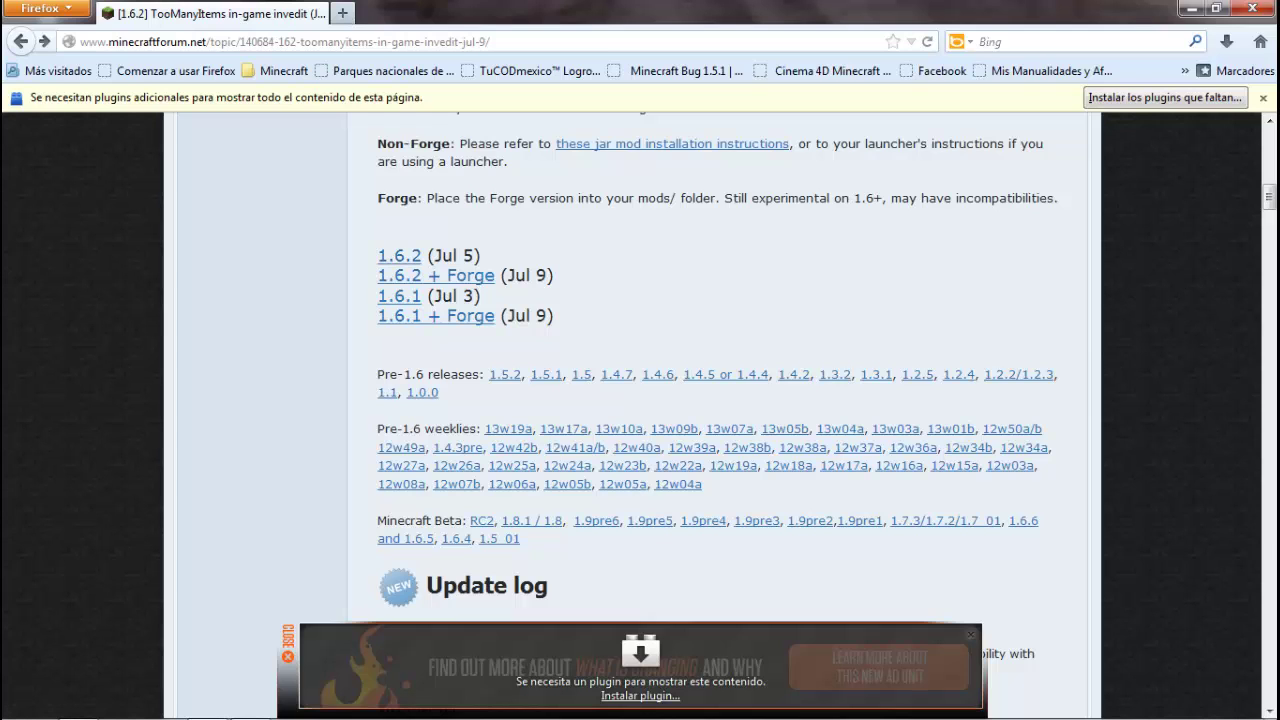
pyautogui.click(398, 256)
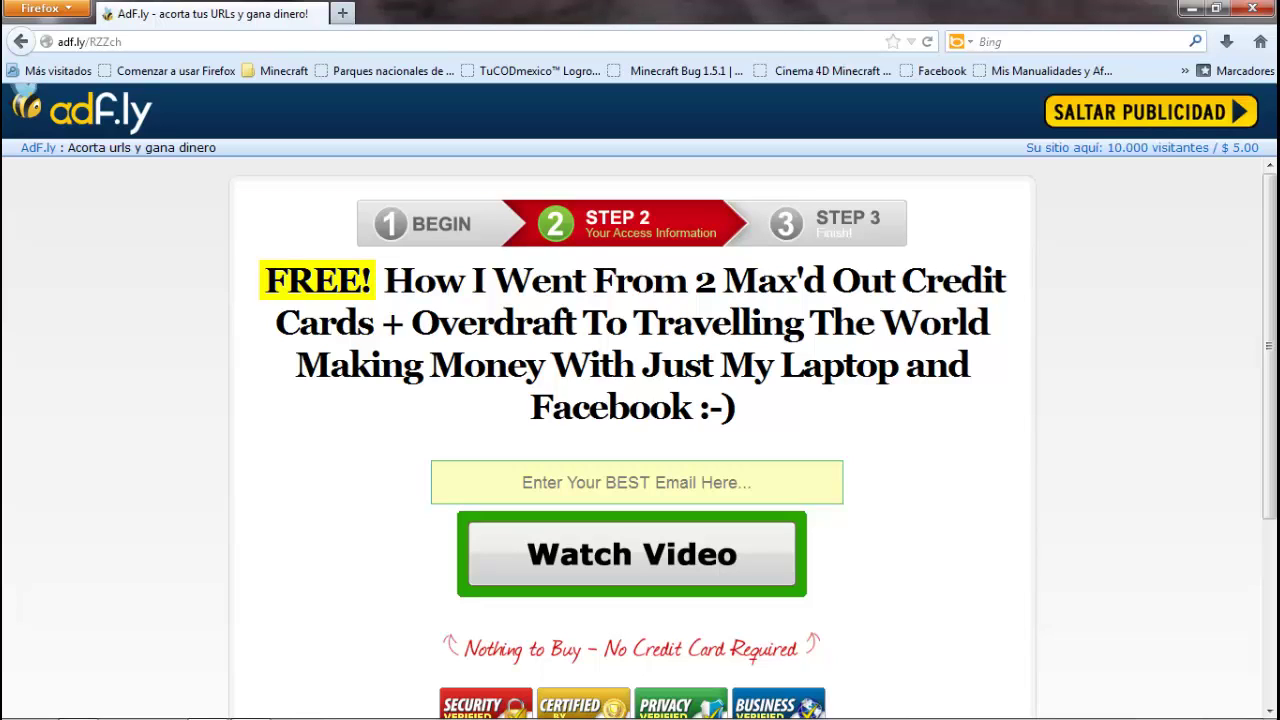
pyautogui.click(1150, 112)
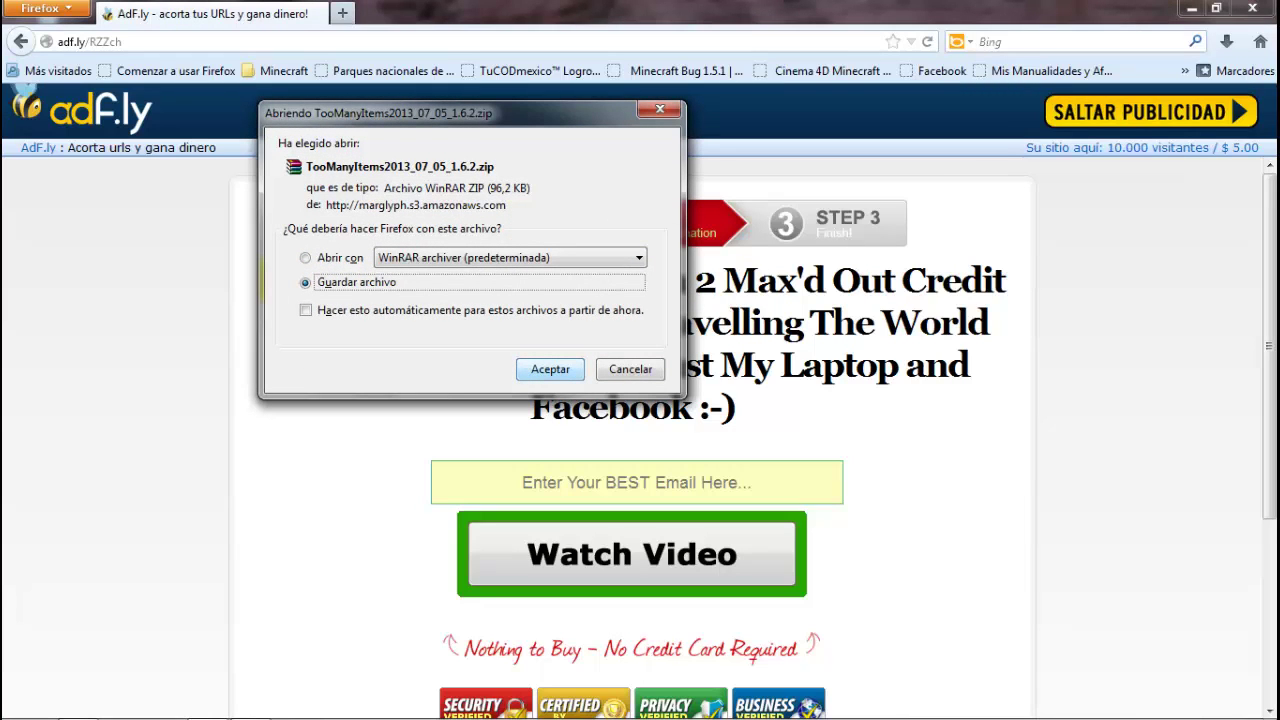
pyautogui.click(550, 370)
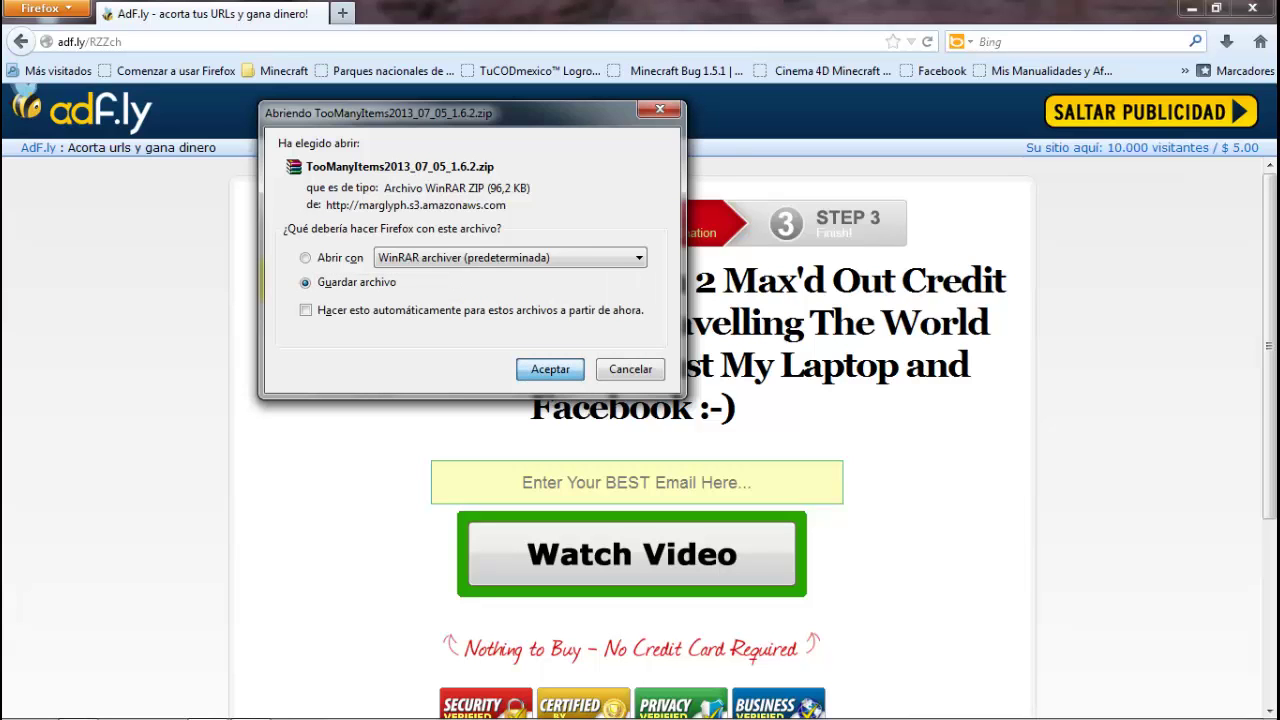
pyautogui.press('Return')
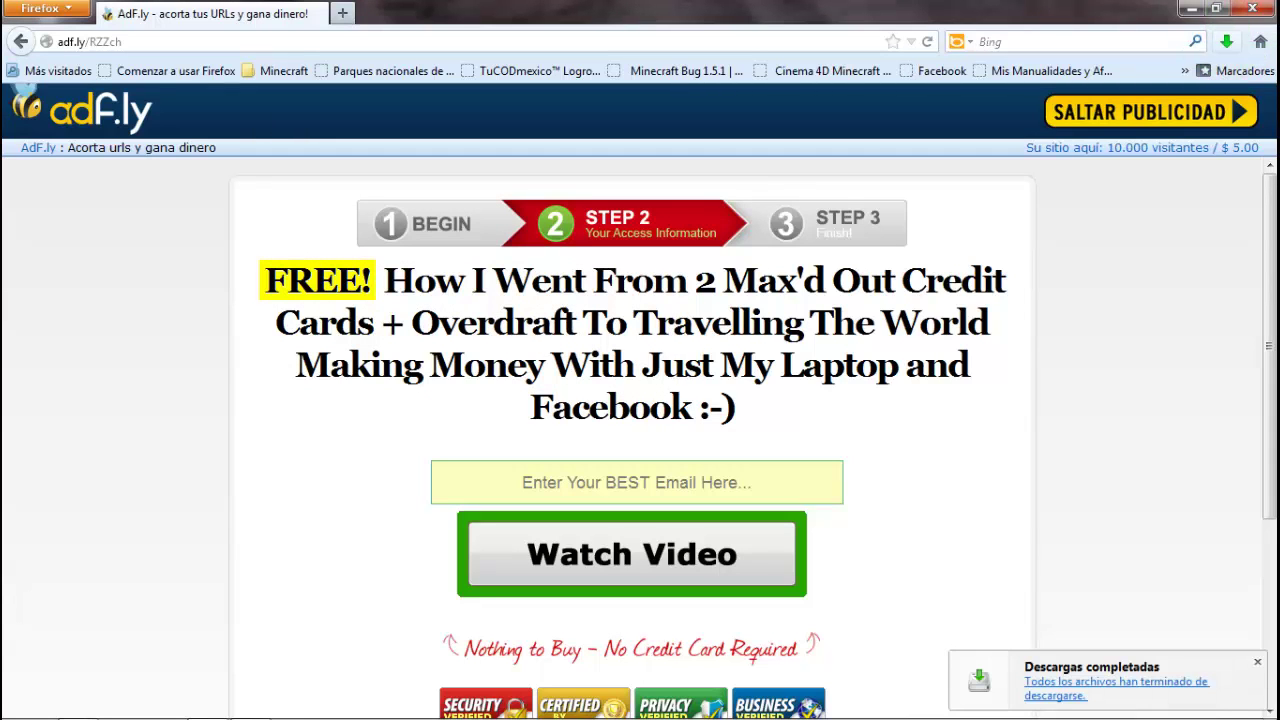
# Close the browser and the versions folder window, and move the TooManyItems archive to the left of the Launcher archive on the desktop
pyautogui.click(1227, 42)
pyautogui.click(1216, 8)
pyautogui.click(1253, 8)
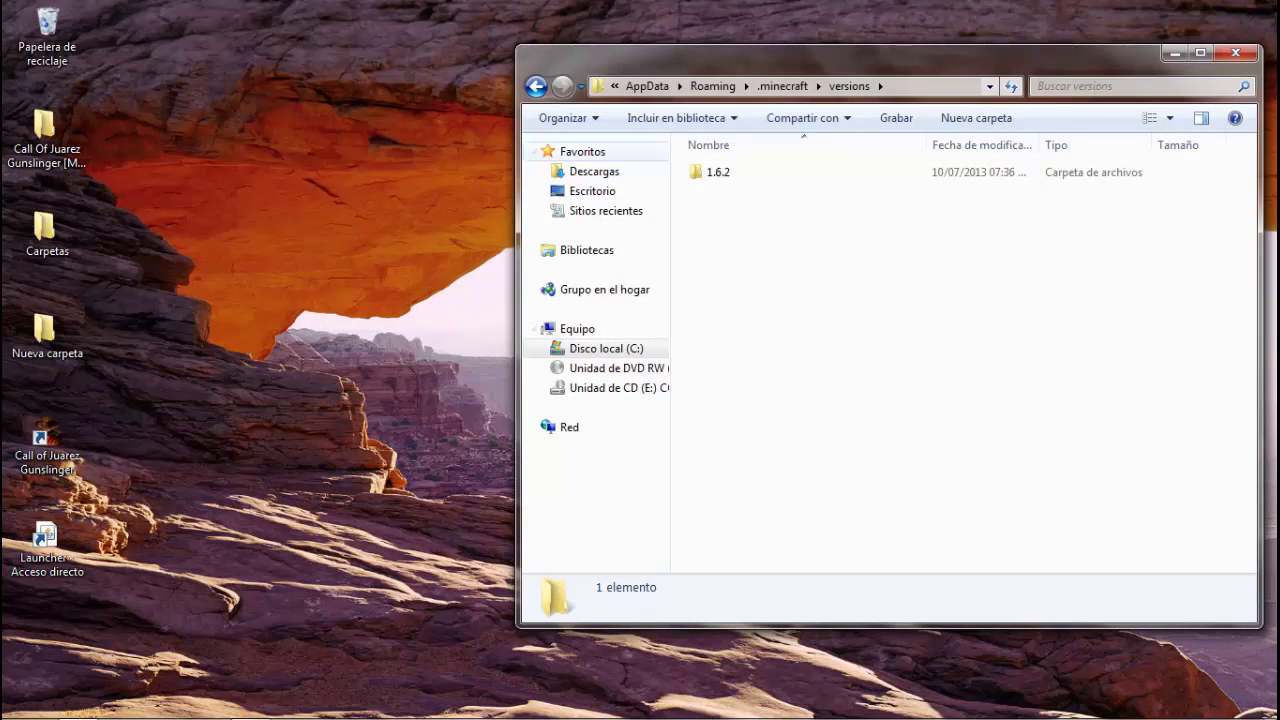
pyautogui.click(1236, 52)
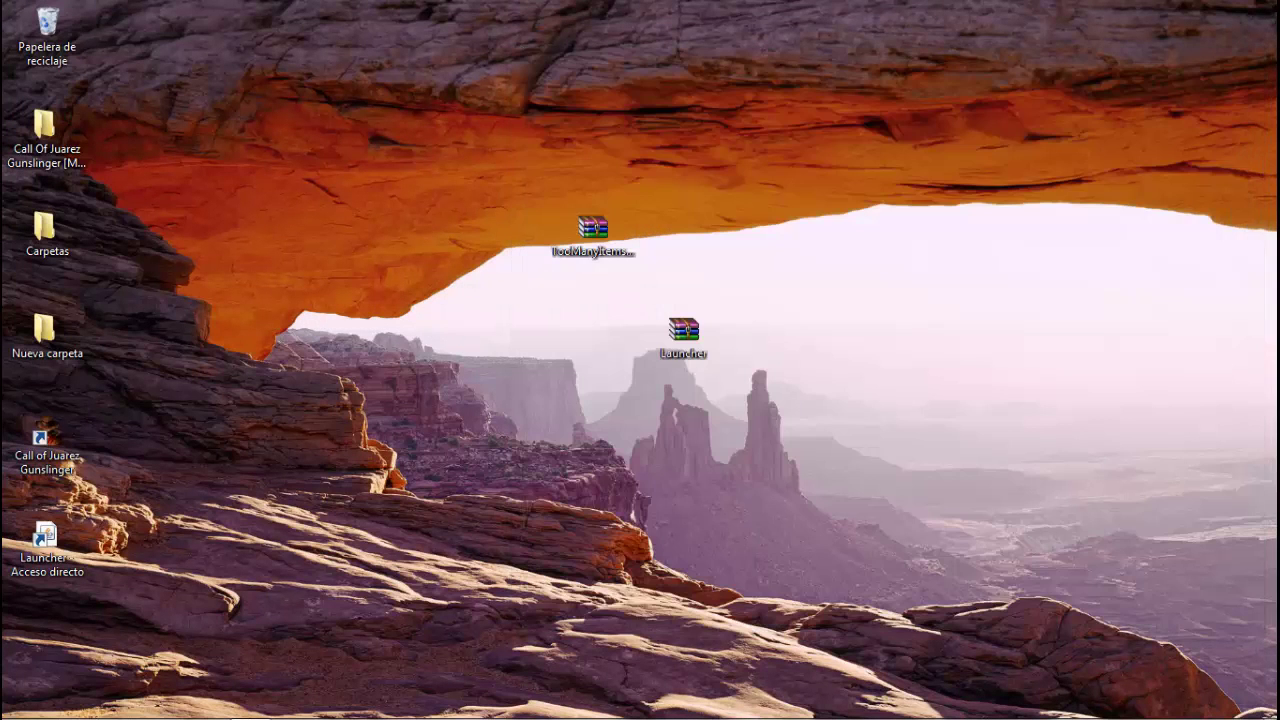
pyautogui.moveTo(593, 230); pyautogui.dragTo(410, 330)
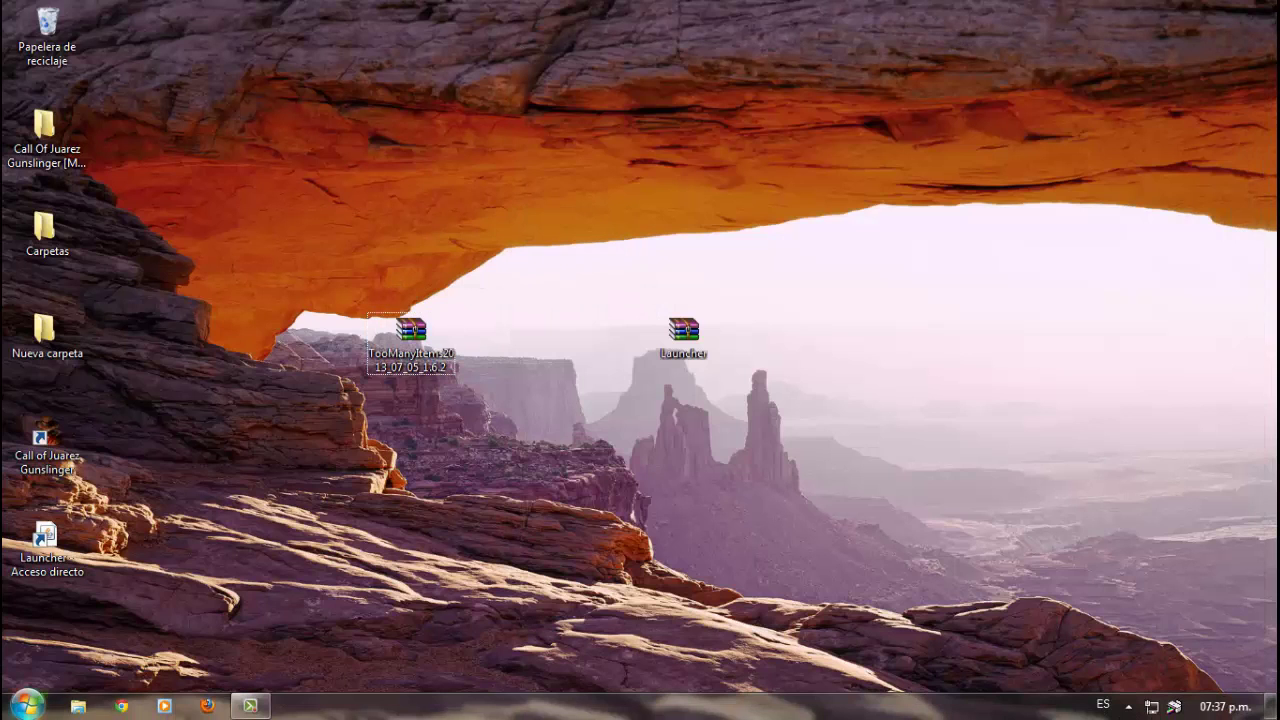
# Open the %appdata% location and go to the versions folder inside .minecraft
pyautogui.press('super')
pyautogui.write('%a')
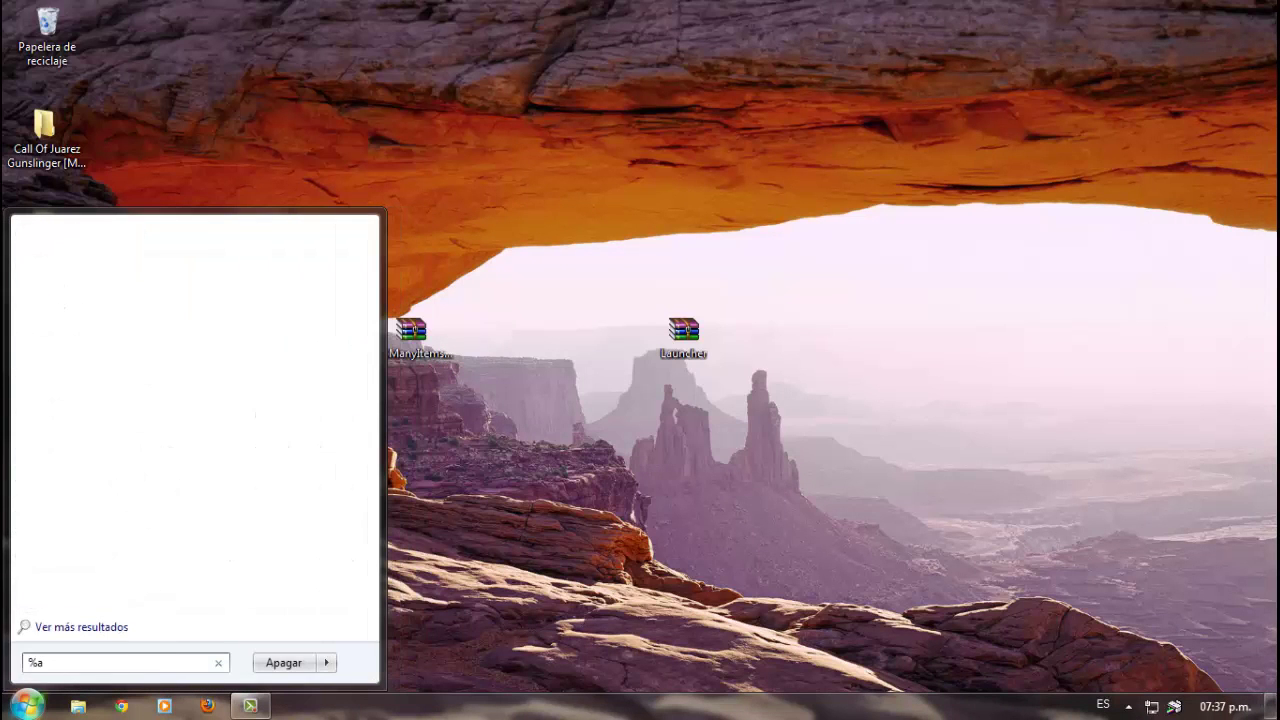
pyautogui.write('ppdata%')
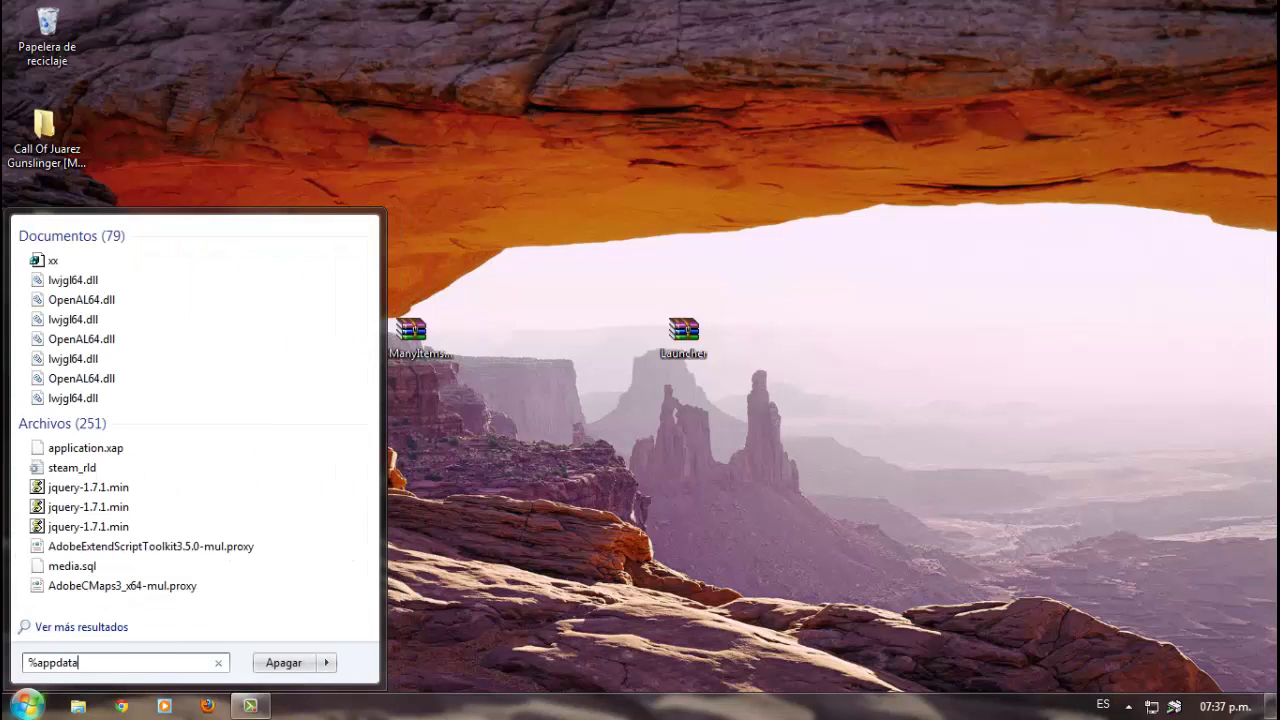
pyautogui.press('Return')
pyautogui.scroll(-9, 772, 484)
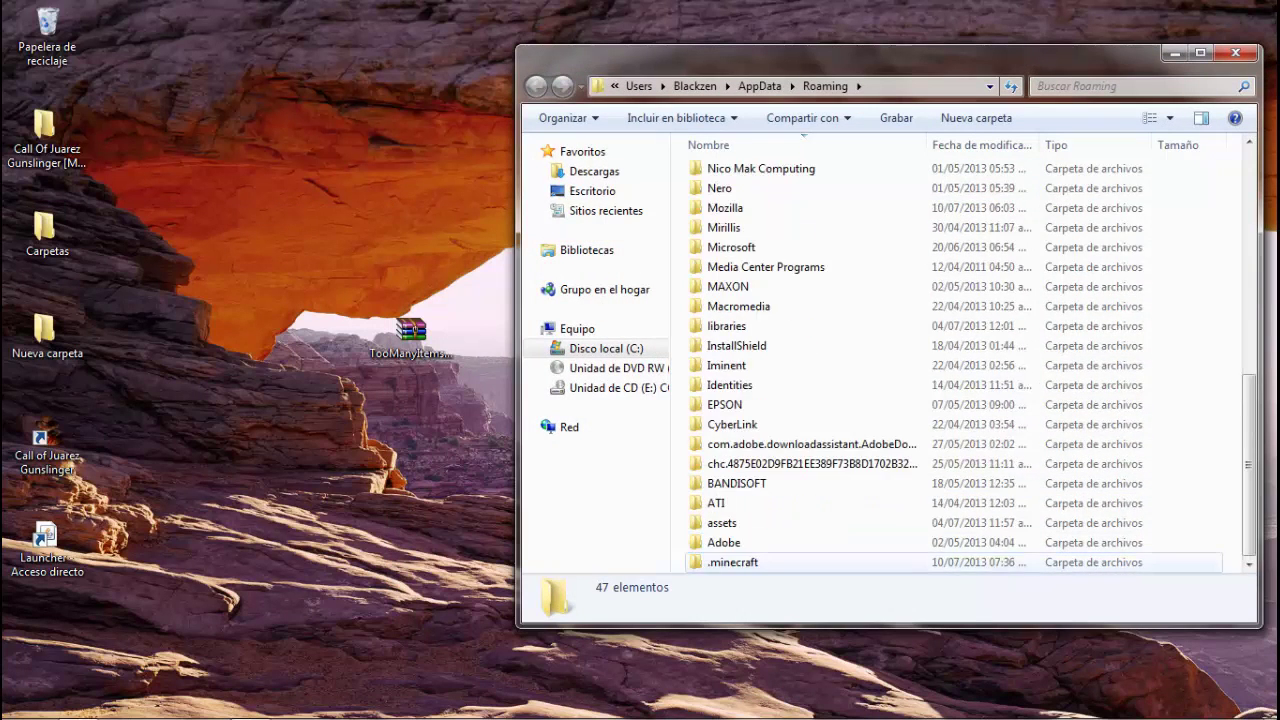
pyautogui.doubleClick(736, 563)
pyautogui.doubleClick(728, 369)
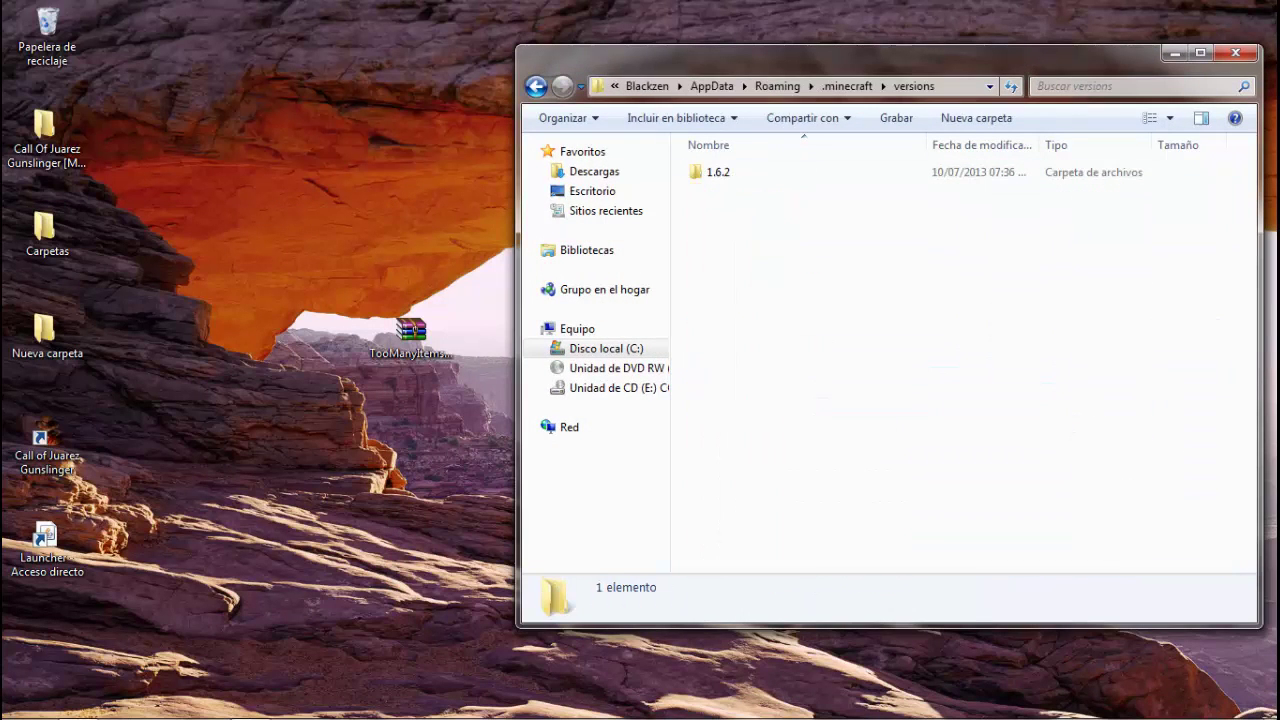
# Duplicate the 1.6.2 folder inside the versions folder
pyautogui.click(720, 172)
pyautogui.hotkey('ctrl', 'c')
pyautogui.hotkey('ctrl', 'v')
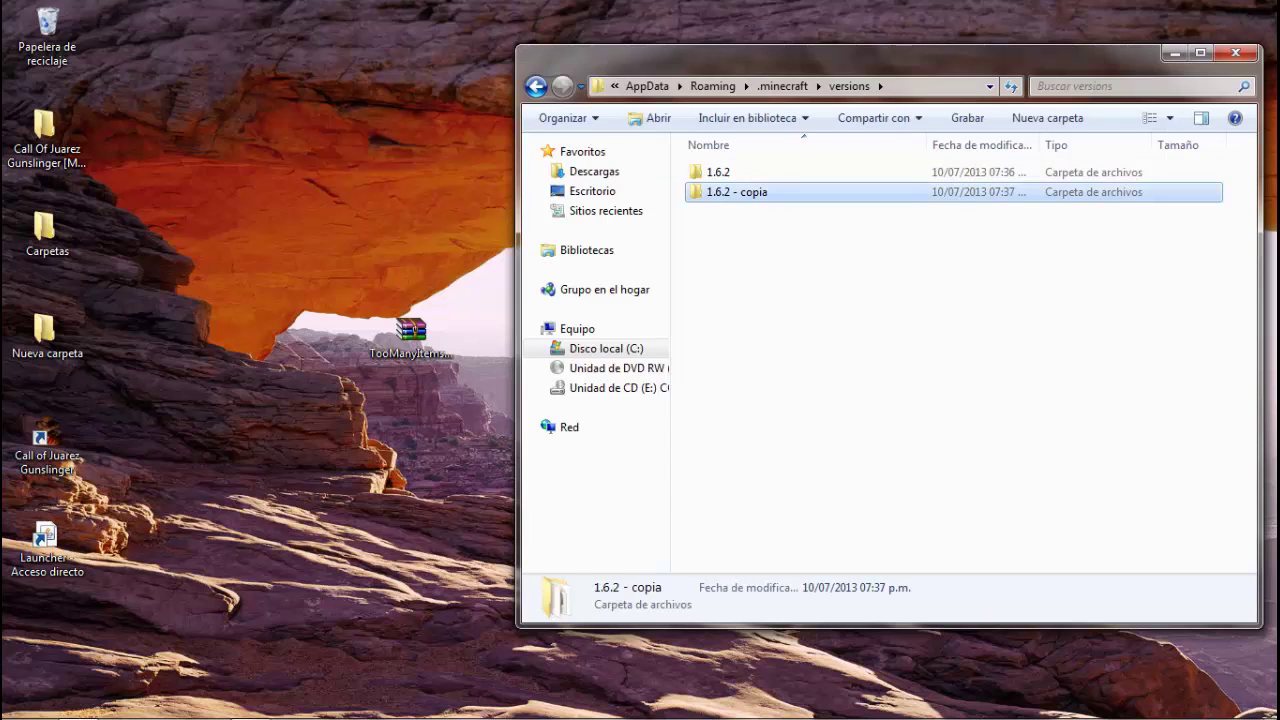
# Rename the duplicated version folder as "1.6.2 tmi"
pyautogui.press('F2')
pyautogui.press('End')
pyautogui.press('BackSpace')
pyautogui.press('BackSpace')
pyautogui.press('BackSpace')
pyautogui.press('BackSpace')
pyautogui.press('BackSpace')
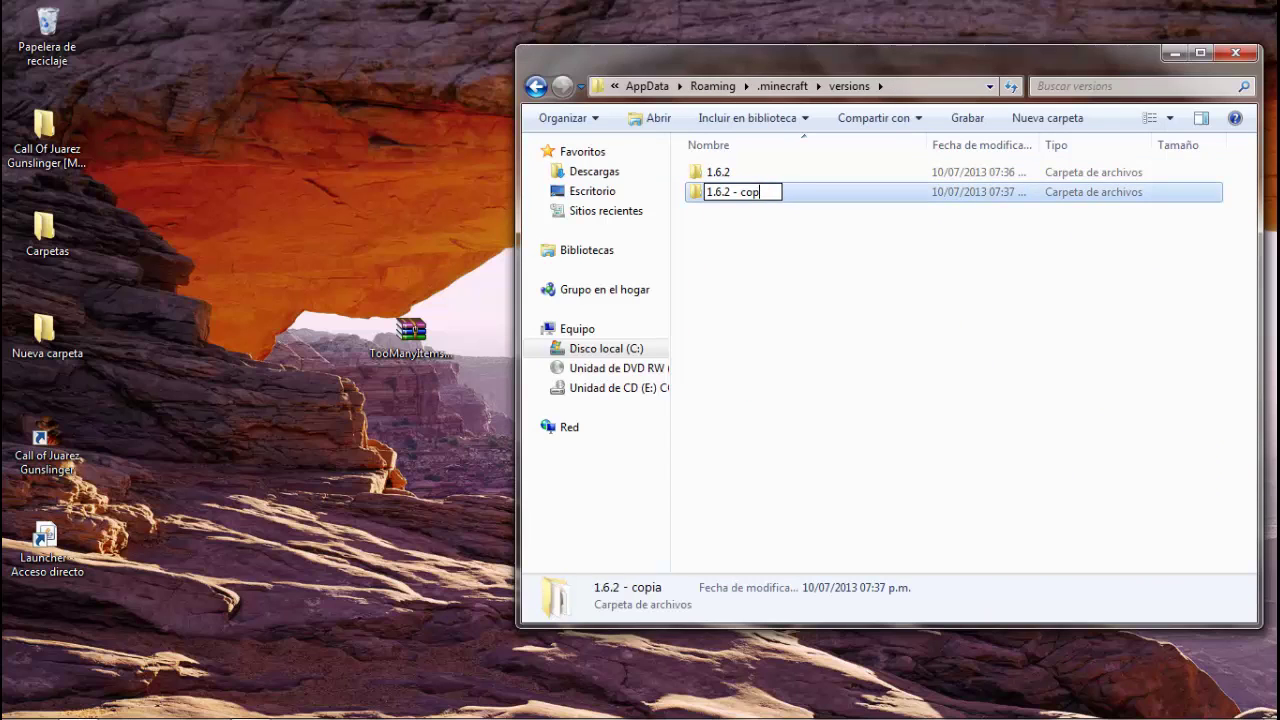
pyautogui.press('BackSpace')
pyautogui.press('BackSpace')
pyautogui.press('BackSpace')
pyautogui.write('tmi')
pyautogui.press('Return')
# Open the 1.6.2 tmi folder and rename its executable Jar file as 1.6.2TMI
pyautogui.press('Return')
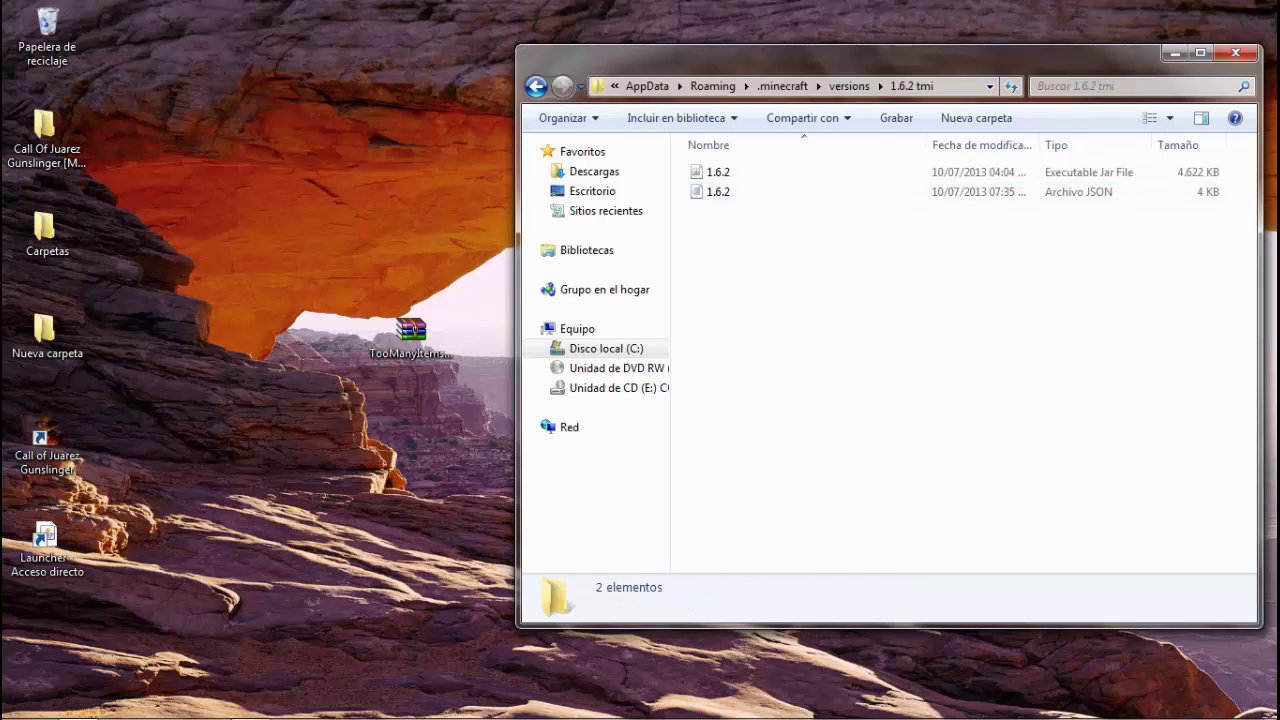
pyautogui.click(718, 172)
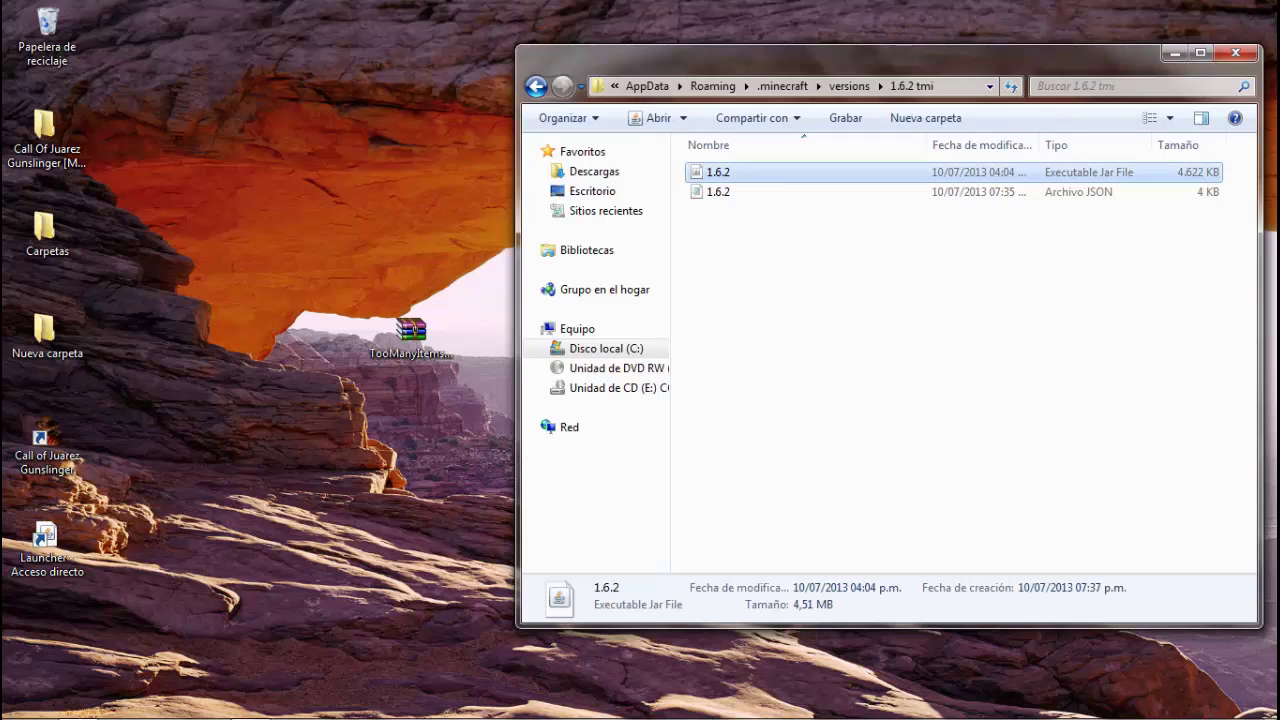
pyautogui.press('F2')
pyautogui.press('End')
pyautogui.write('TMI')
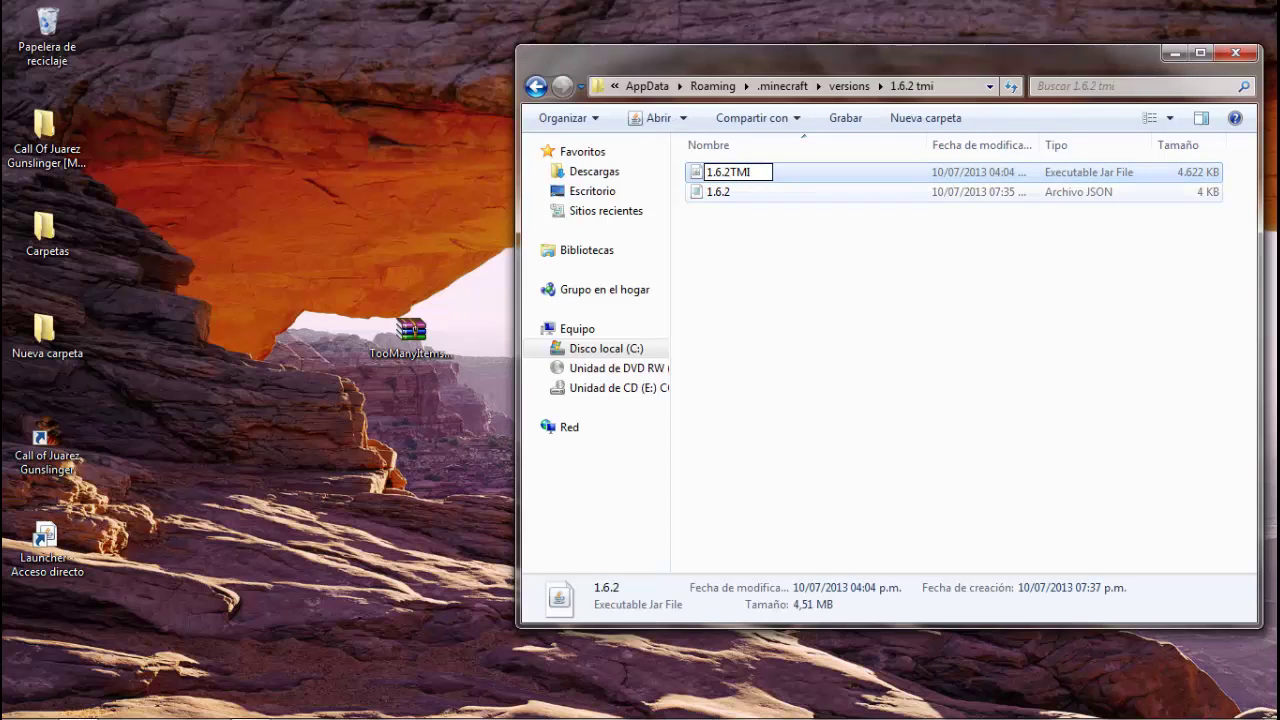
pyautogui.press('Return')
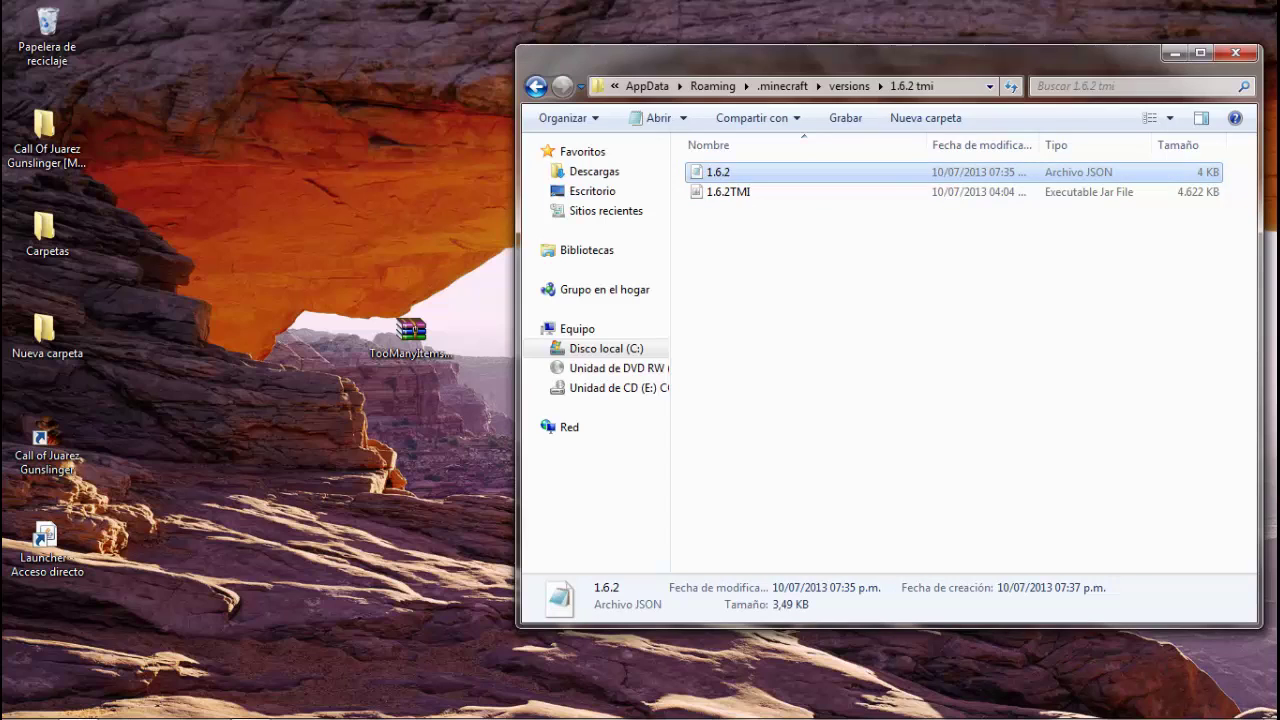
# Rename the JSON file in the 1.6.2 tmi folder as 1.6.2TMI
pyautogui.press('F2')
pyautogui.press('End')
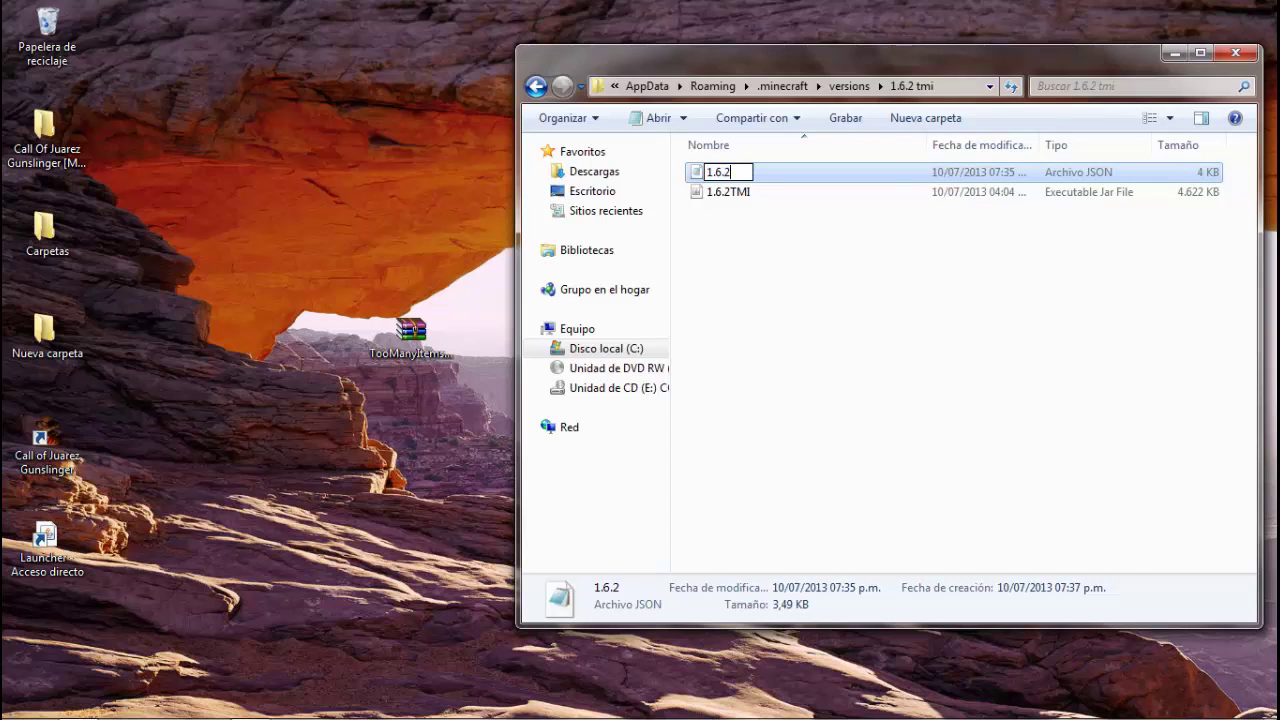
pyautogui.write('TMI')
pyautogui.press('Return')
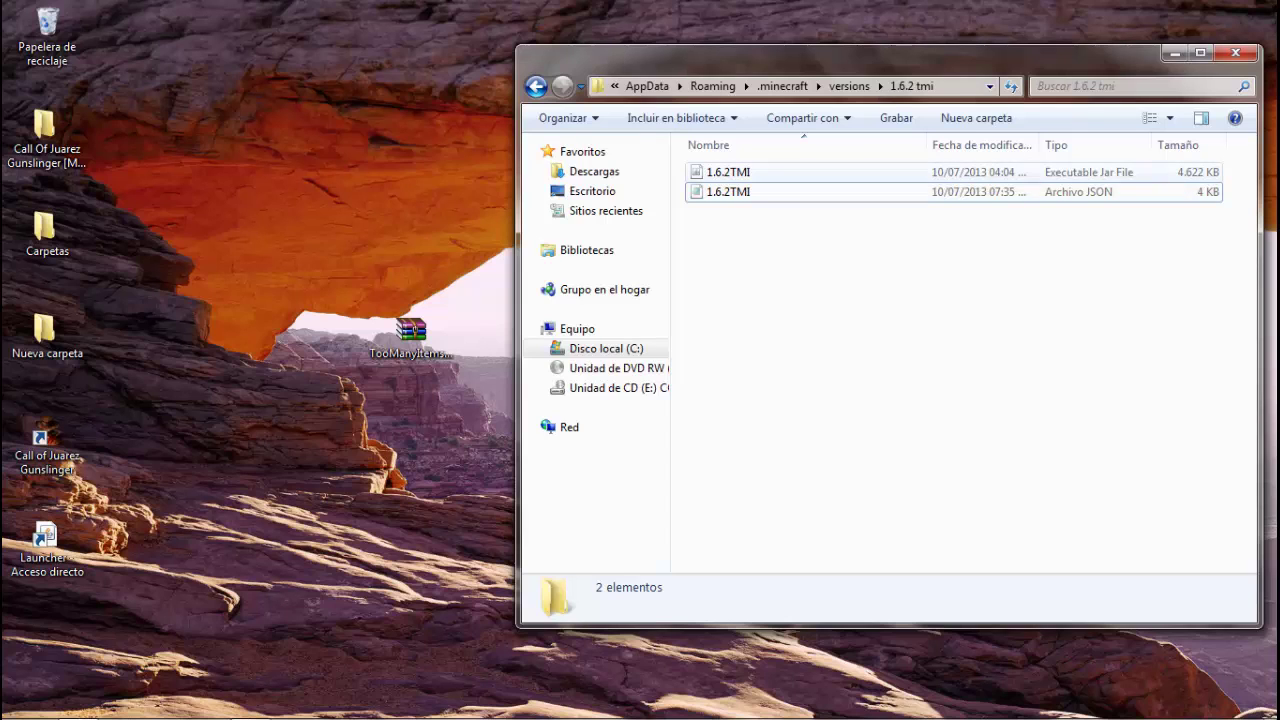
# Open the 1.6.2TMI Jar file from the 1.6.2 tmi folder in WinRAR and dismiss the licence reminder
pyautogui.click(728, 172)
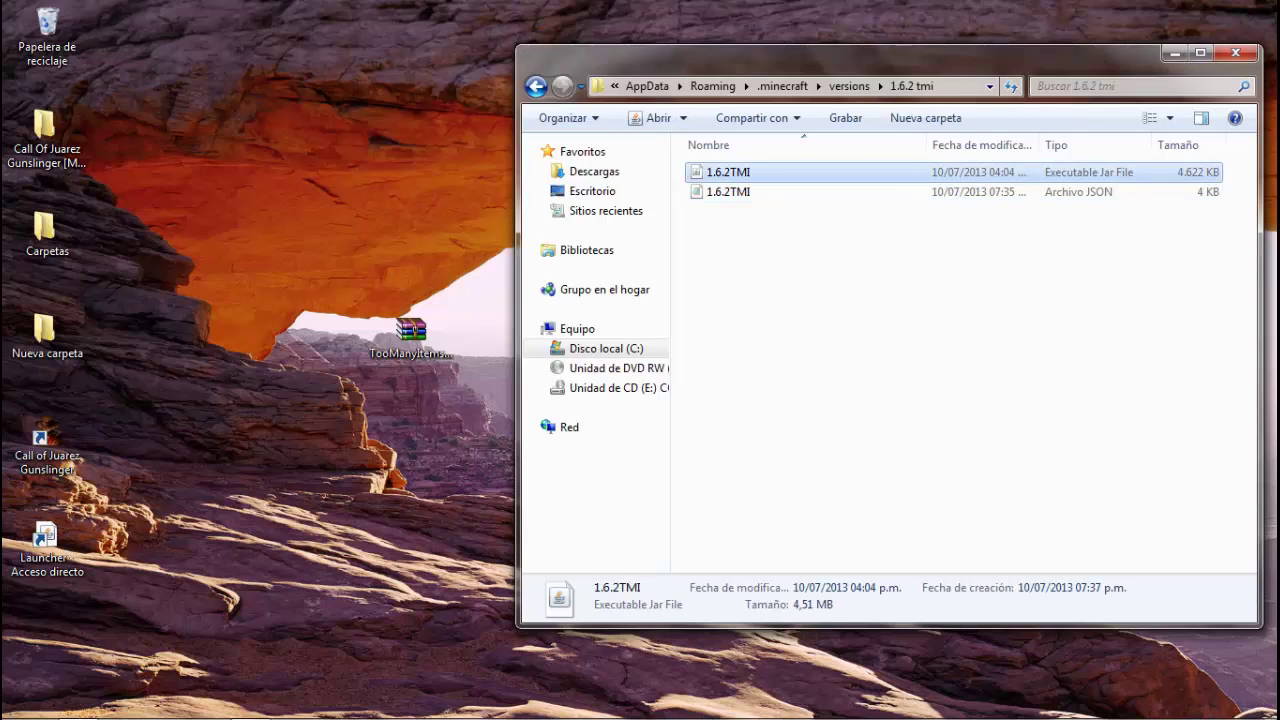
pyautogui.rightClick(737, 171)
pyautogui.moveTo(786, 200)
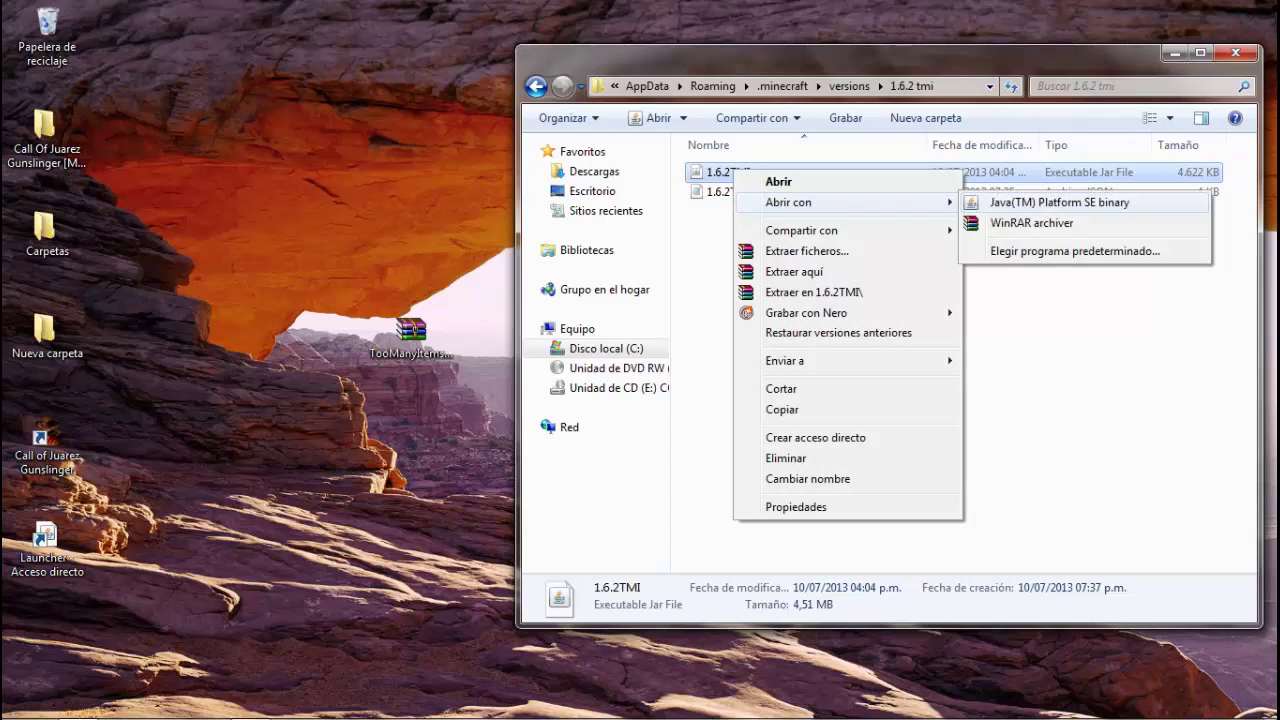
pyautogui.click(1060, 222)
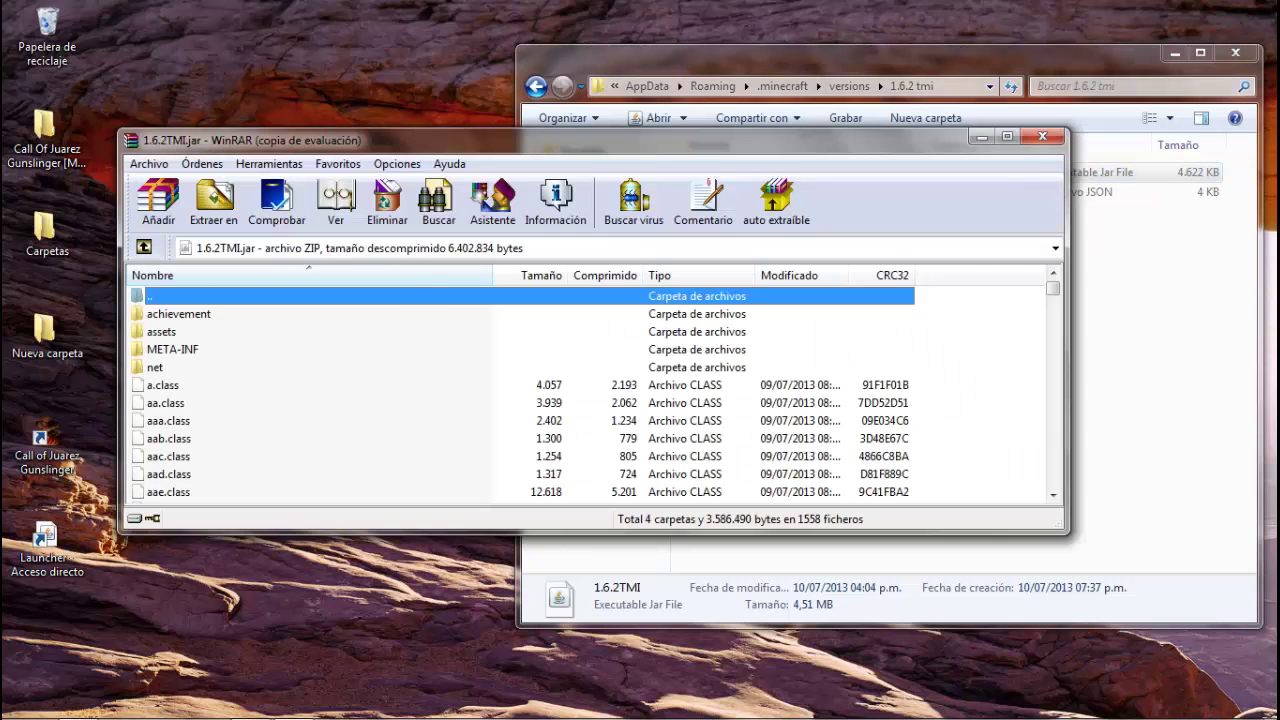
pyautogui.moveTo(600, 145); pyautogui.dragTo(1045, 140)
pyautogui.press('Escape')
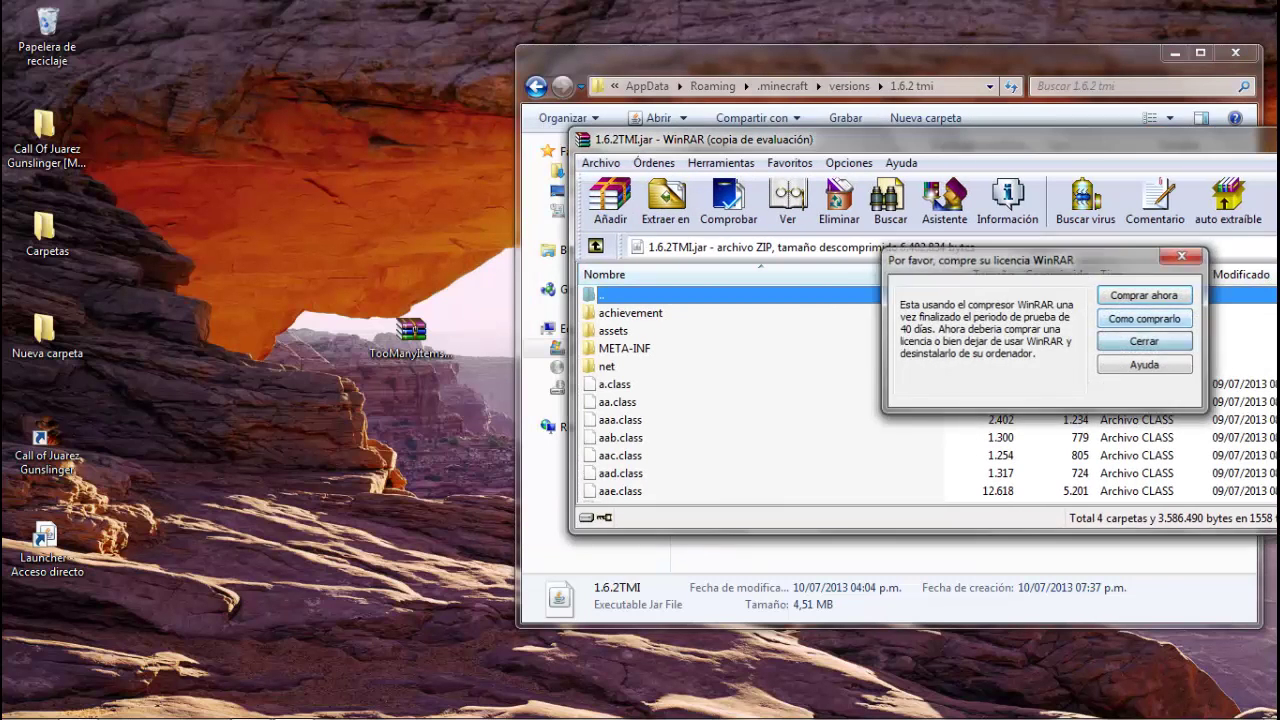
# Delete the META-INF folder from the 1.6.2TMI.jar archive
pyautogui.click(625, 349)
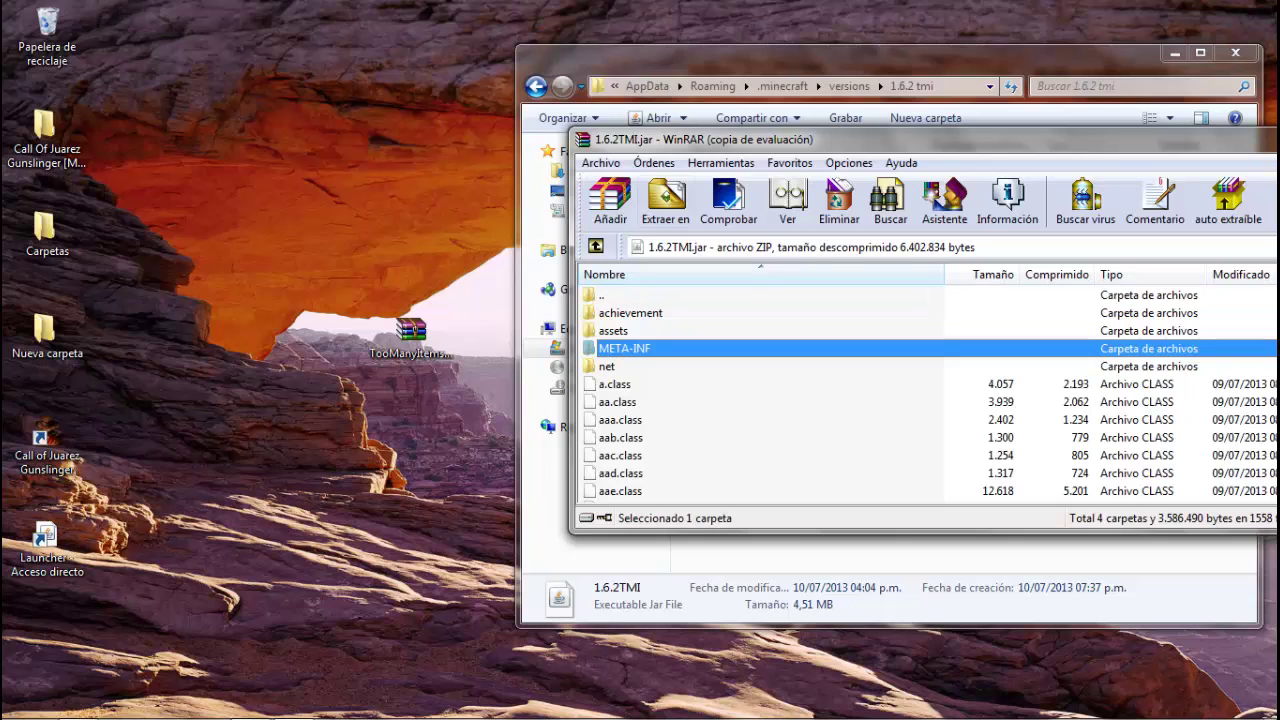
pyautogui.moveTo(735, 140); pyautogui.dragTo(724, 227)
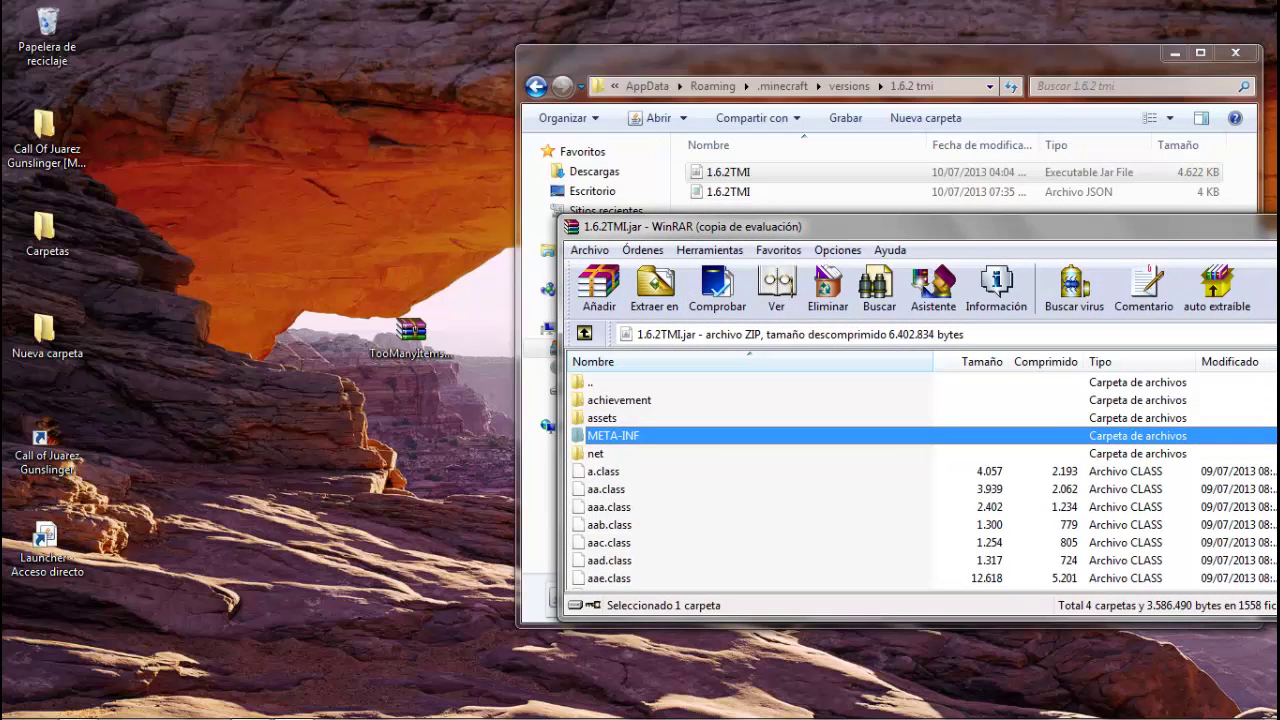
pyautogui.press('Delete')
pyautogui.press('Return')
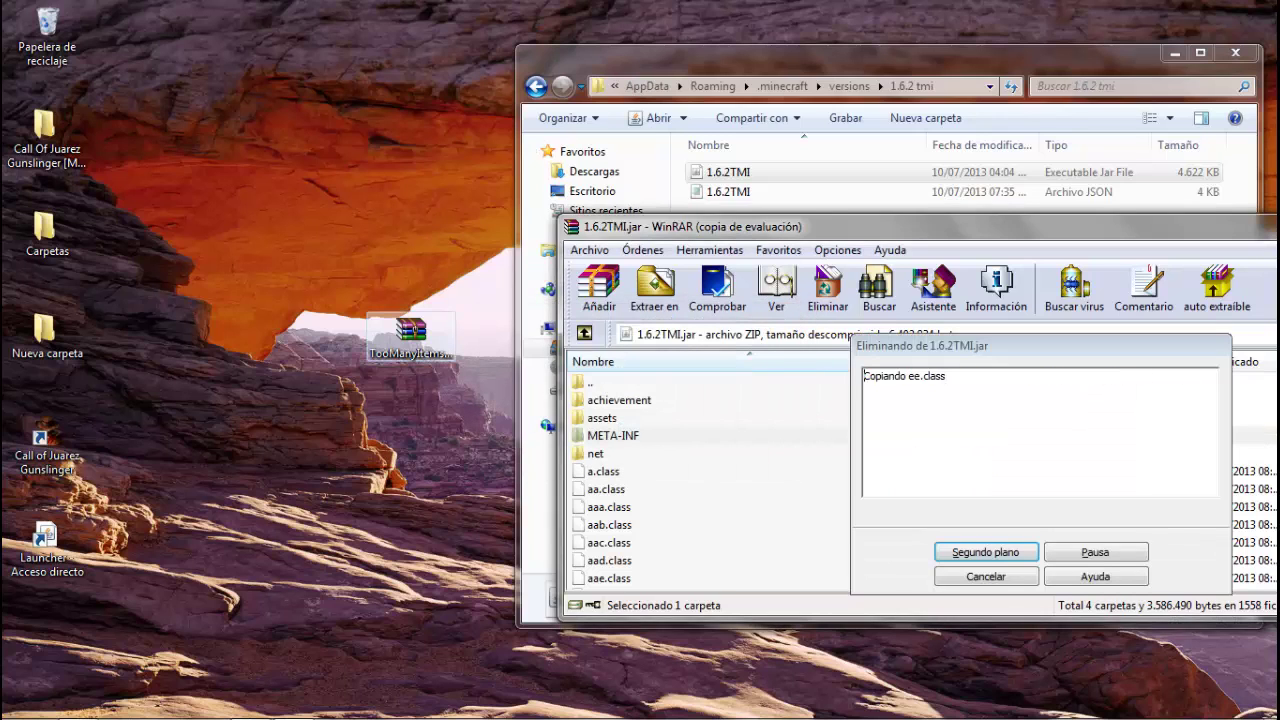
# Open the TooManyItems2013_07_05_1.6.2.zip archive from the desktop and dismiss the licence reminder
pyautogui.rightClick(403, 343)
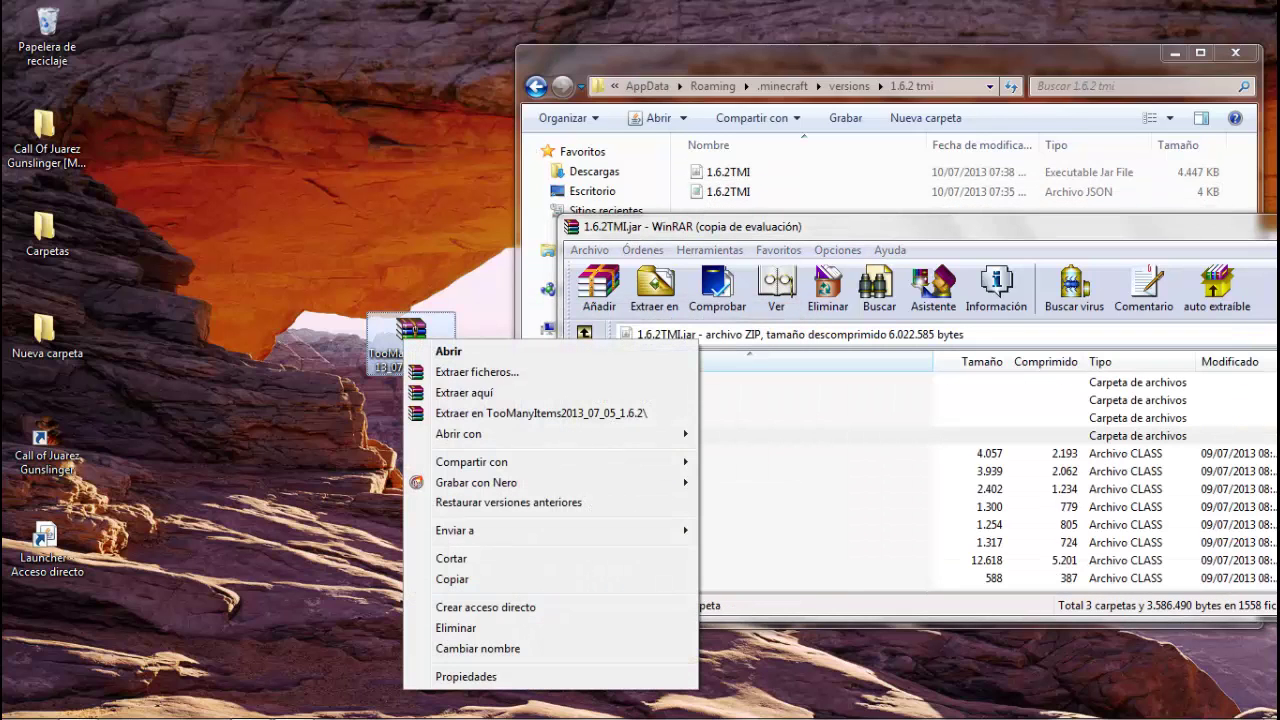
pyautogui.click(448, 351)
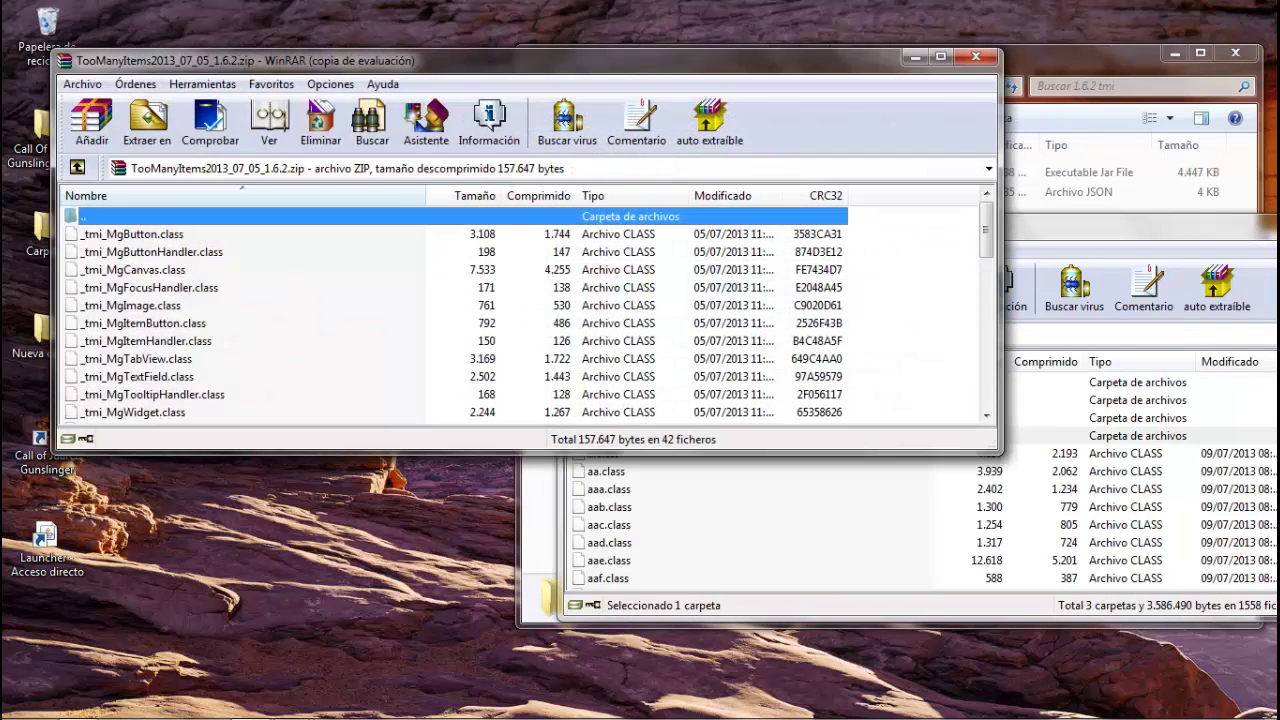
pyautogui.scroll(-8, 520, 314)
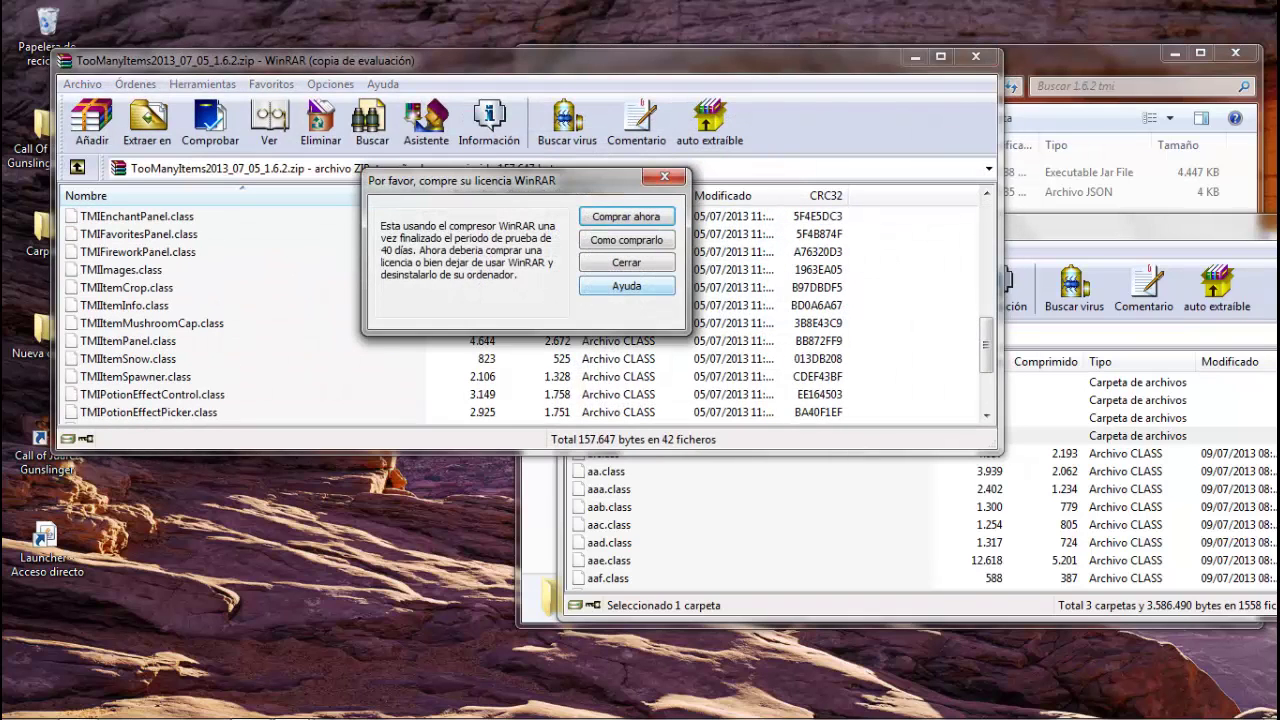
pyautogui.click(627, 263)
# Add all files from the TooManyItems archive to 1.6.2TMI.jar in ZIP format with add-and-replace, and close both archives
pyautogui.scroll(8, 627, 263)
pyautogui.hotkey('ctrl', 'a')
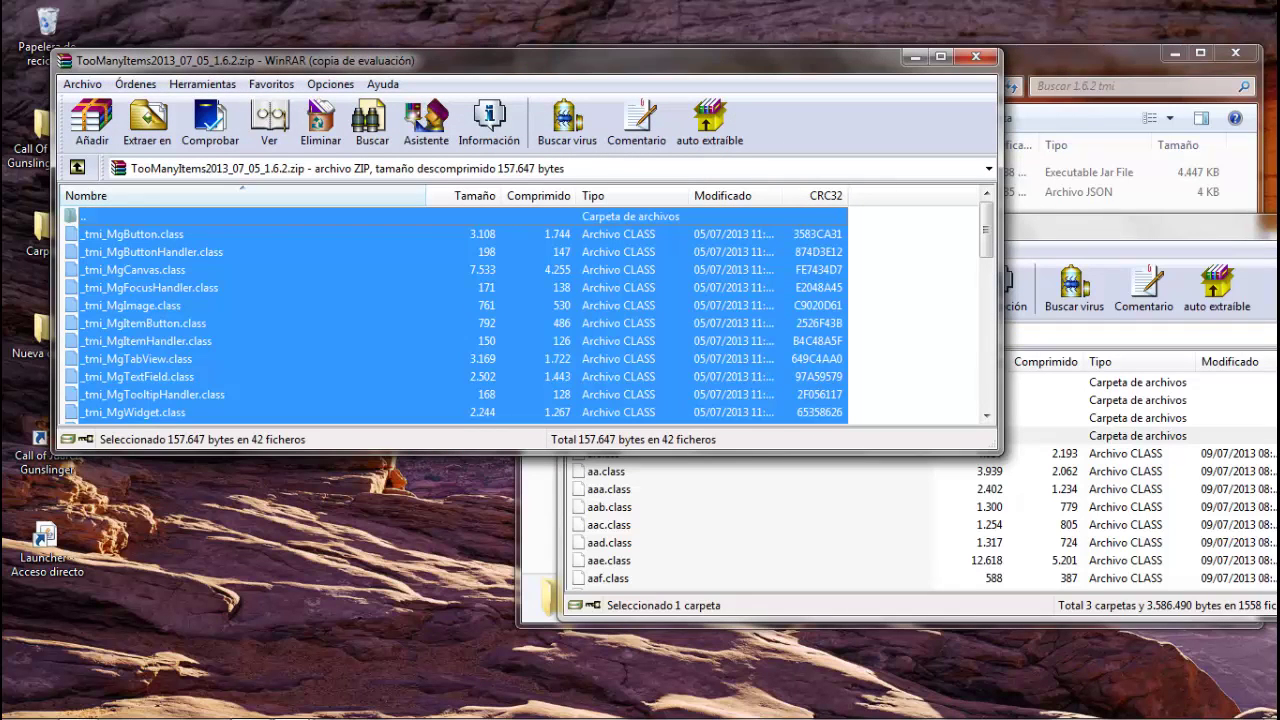
pyautogui.moveTo(500, 305); pyautogui.dragTo(760, 520)
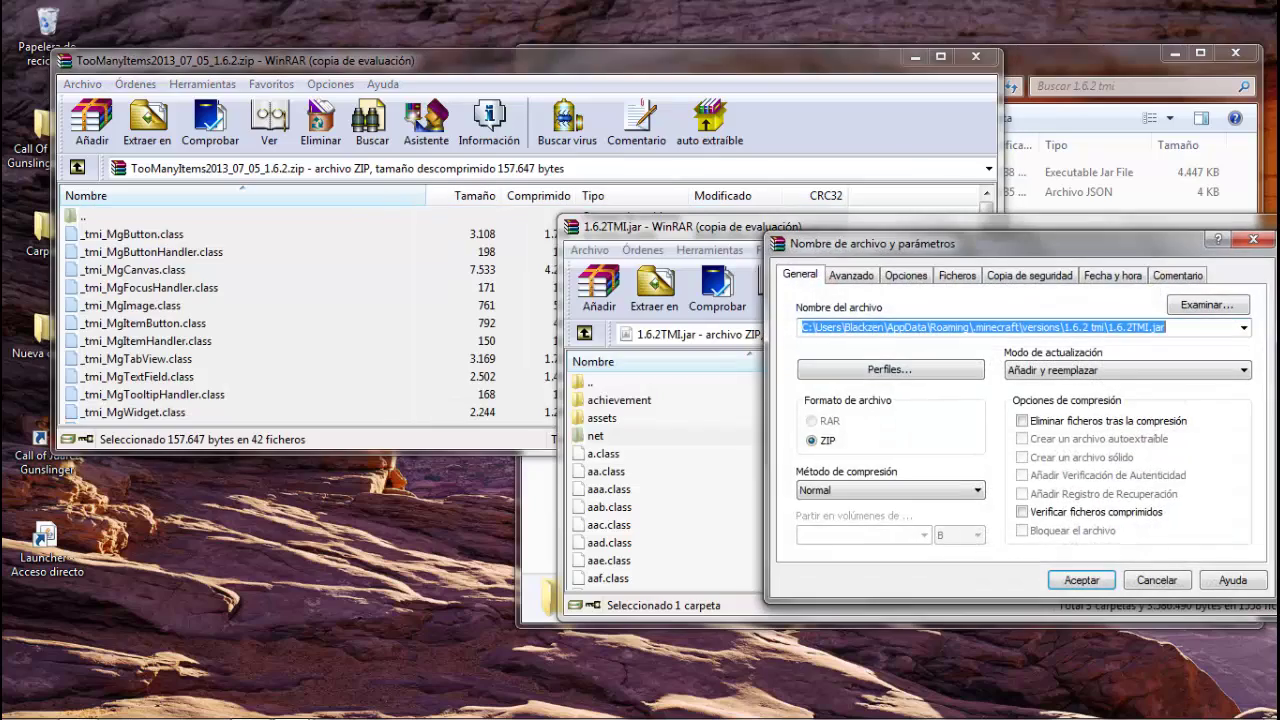
pyautogui.click(1081, 580)
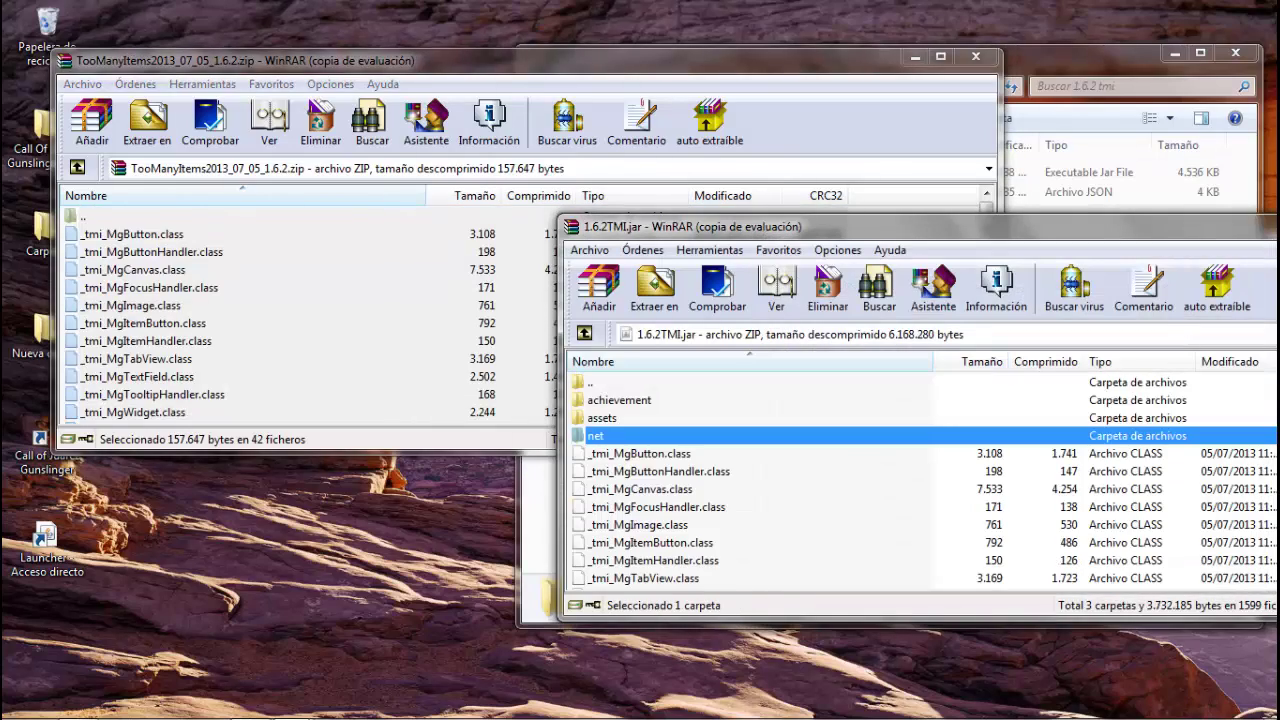
pyautogui.click(976, 57)
pyautogui.moveTo(1000, 227); pyautogui.dragTo(486, 191)
pyautogui.click(976, 189)
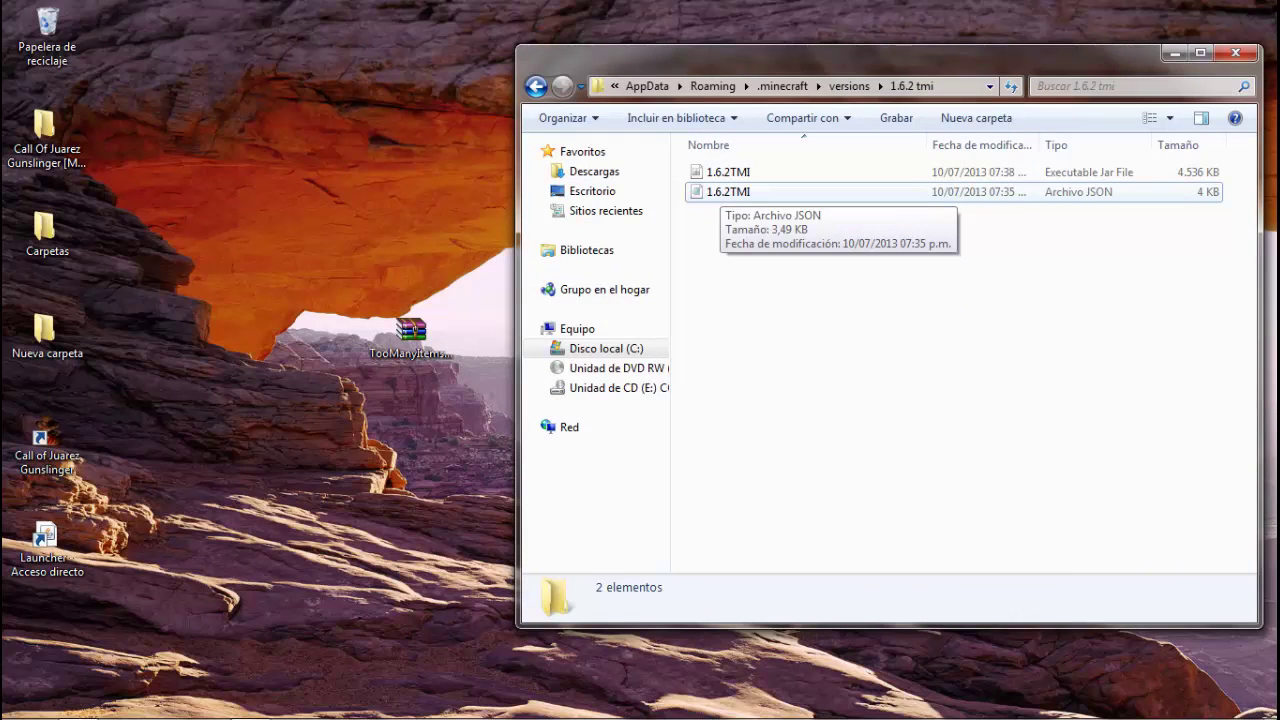
pyautogui.rightClick(748, 191)
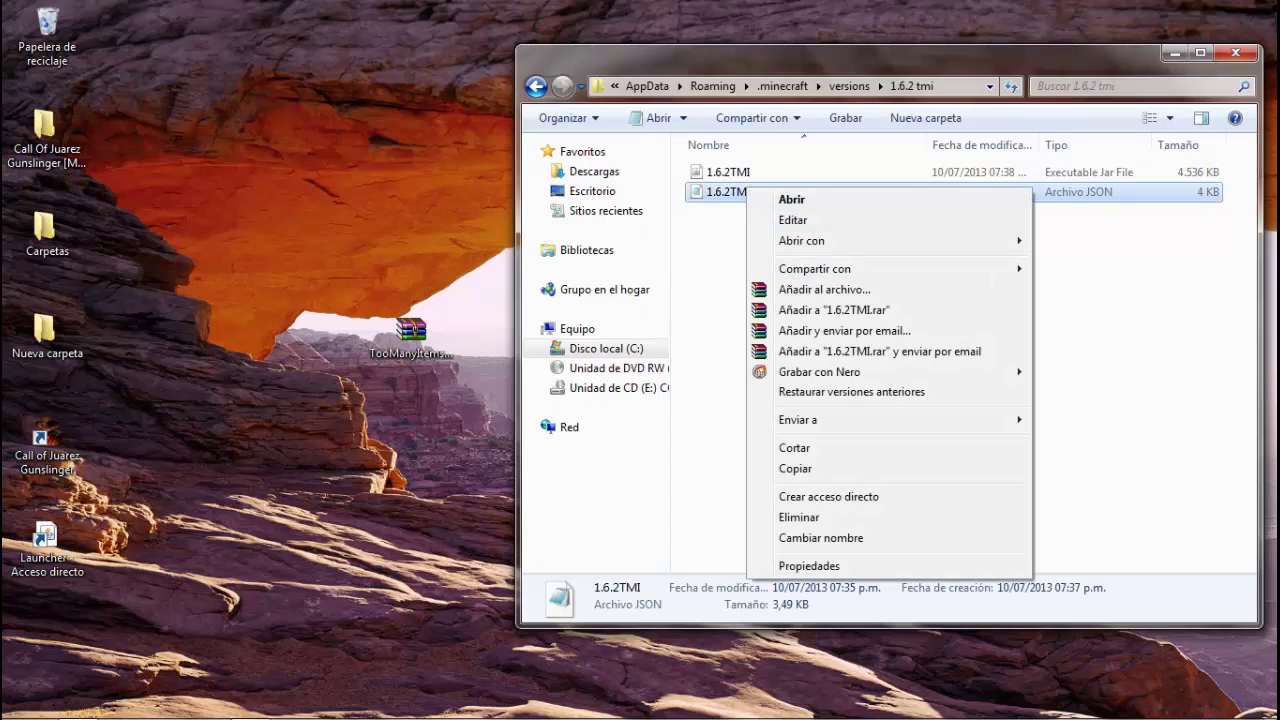
pyautogui.moveTo(802, 241)
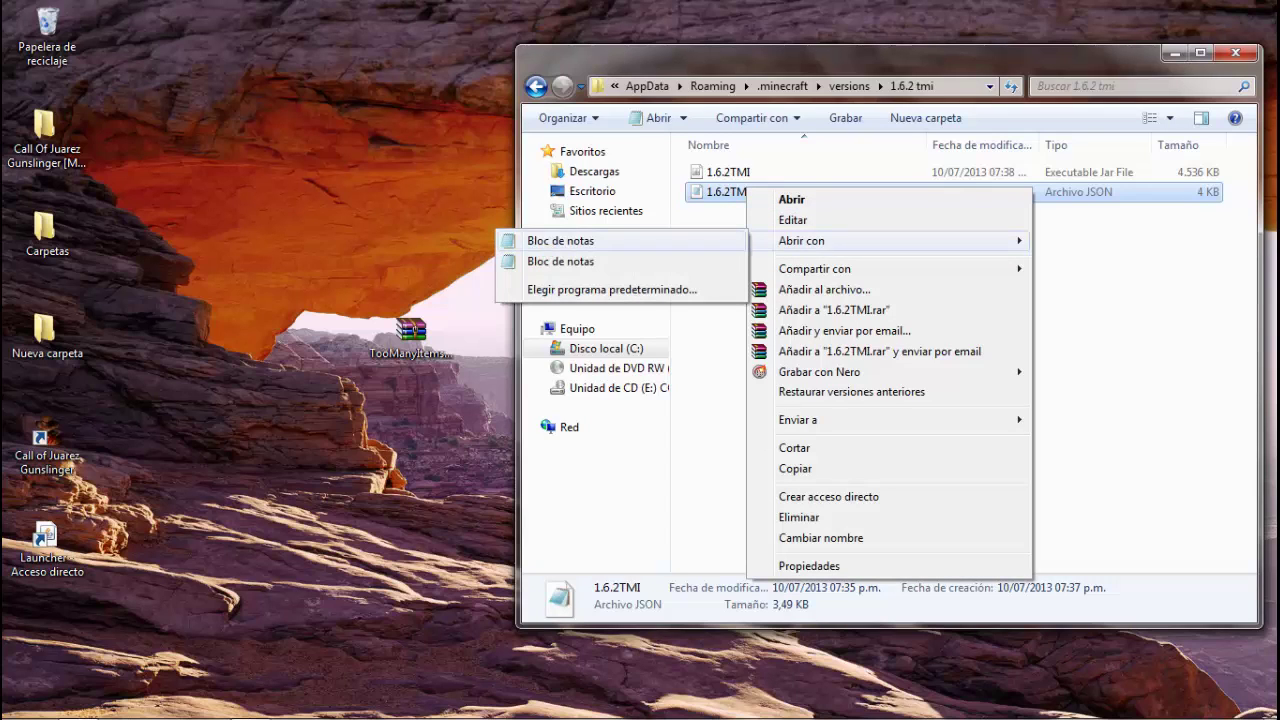
pyautogui.click(1100, 275)
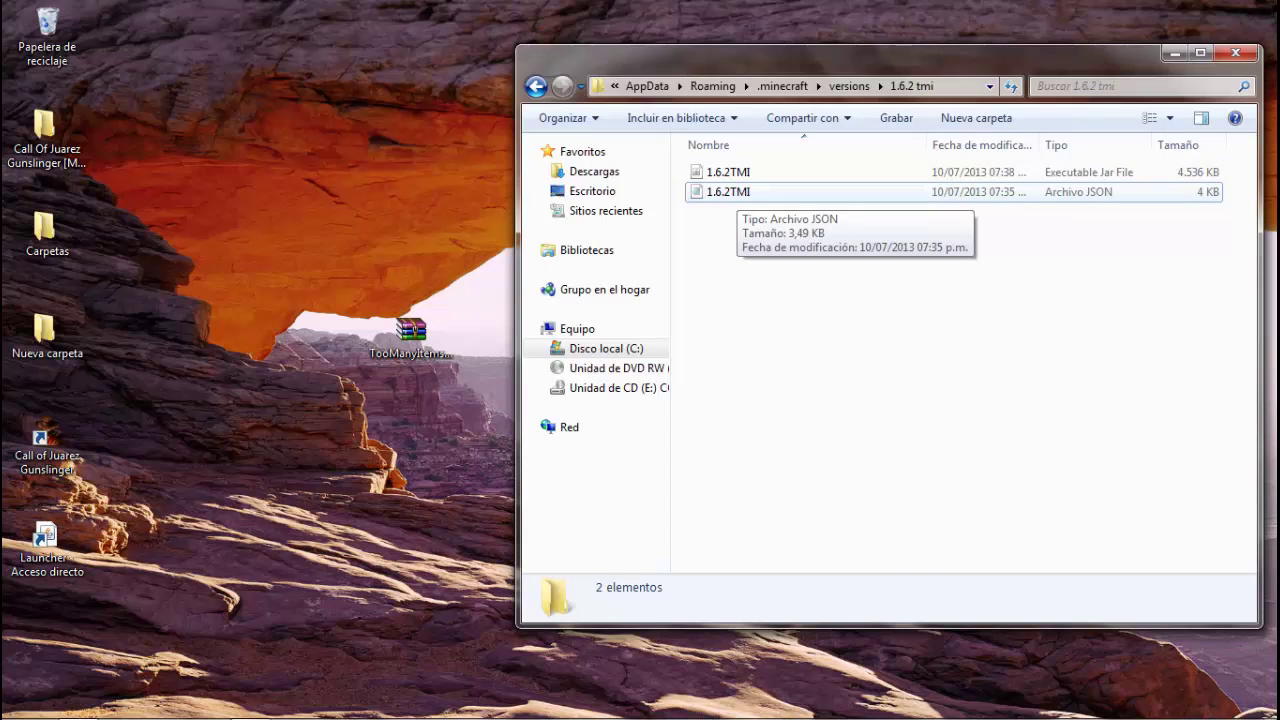
# Open the 1.6.2TMI JSON file in Notepad, set its id value to "1.6.2TMI" and save the change on closing
pyautogui.doubleClick(737, 192)
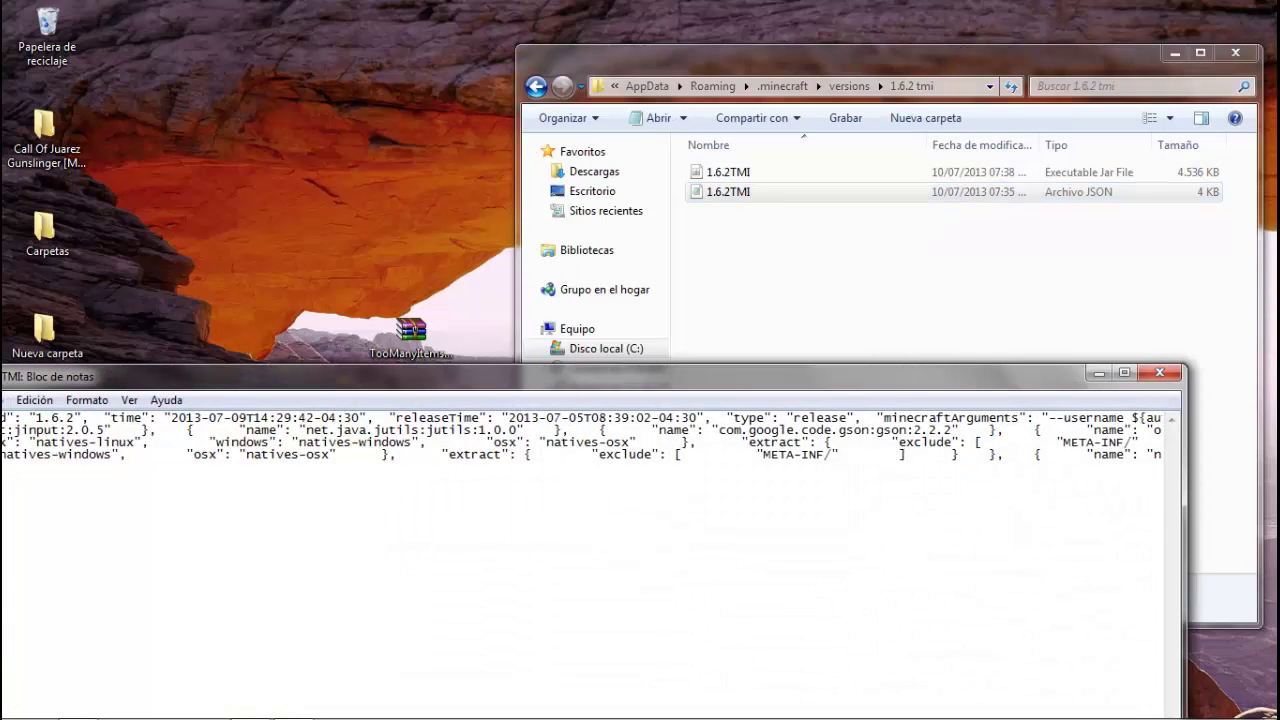
pyautogui.moveTo(640, 376); pyautogui.dragTo(797, 338)
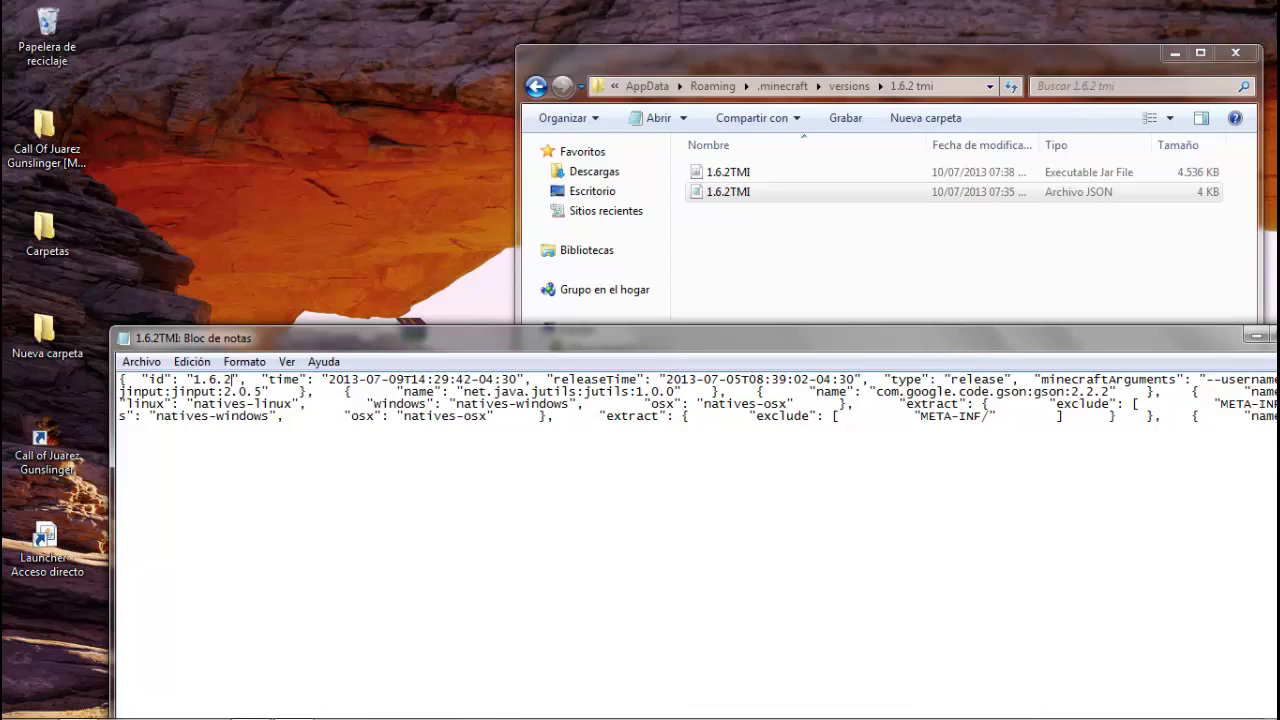
pyautogui.write('TMI')
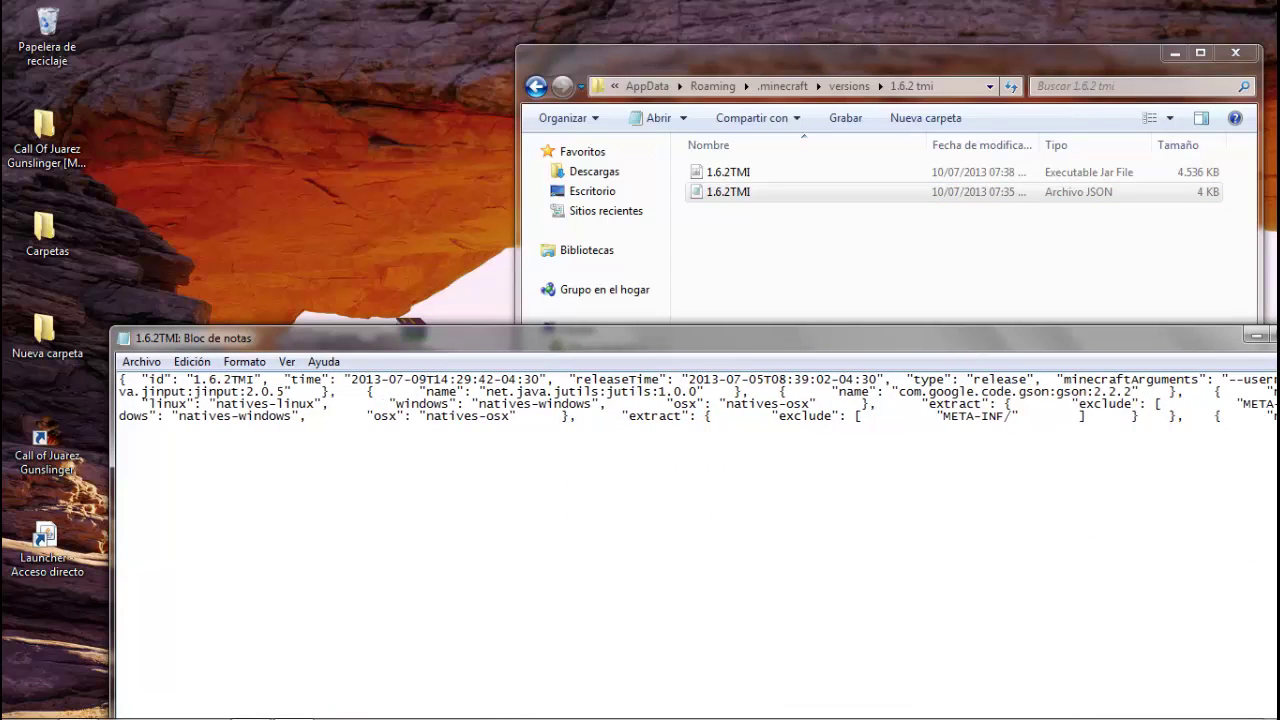
pyautogui.moveTo(410, 325); pyautogui.dragTo(244, 284)
pyautogui.click(1138, 294)
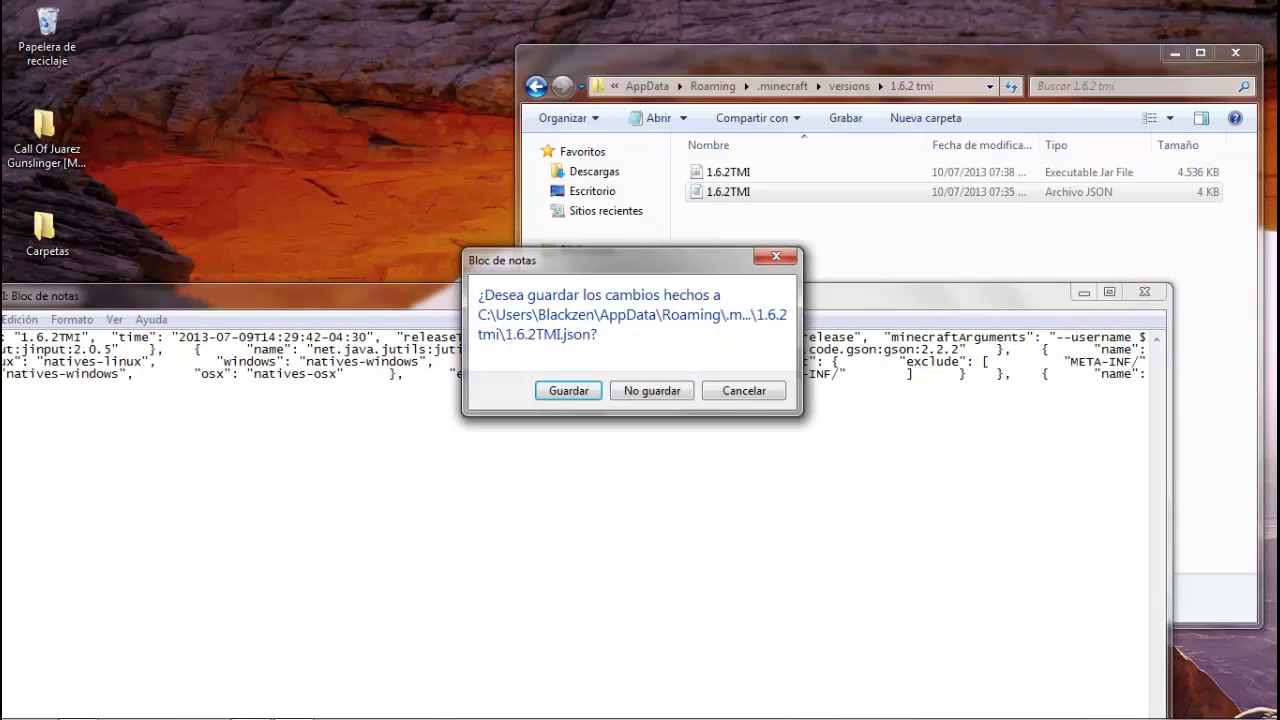
pyautogui.press('Return')
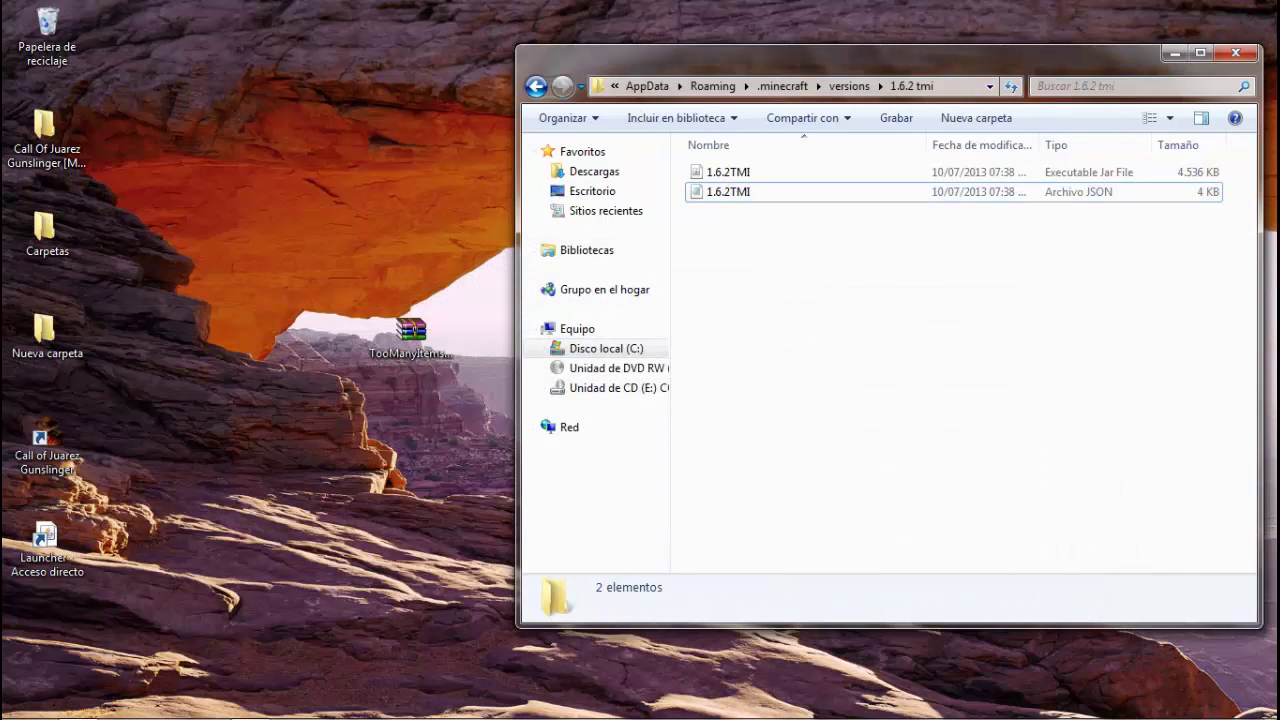
# Return to the versions folder and rename the 1.6.2 tmi folder as 1.6.2TMI
pyautogui.press('BackSpace')
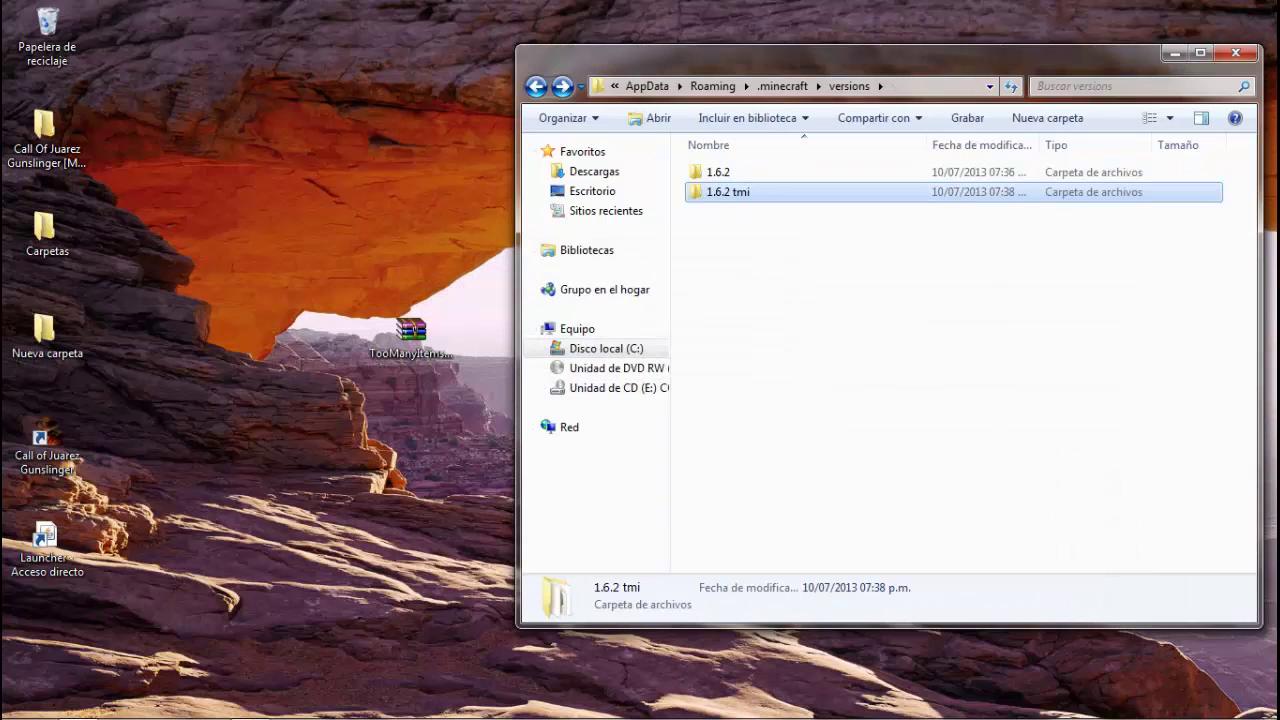
pyautogui.click(730, 173)
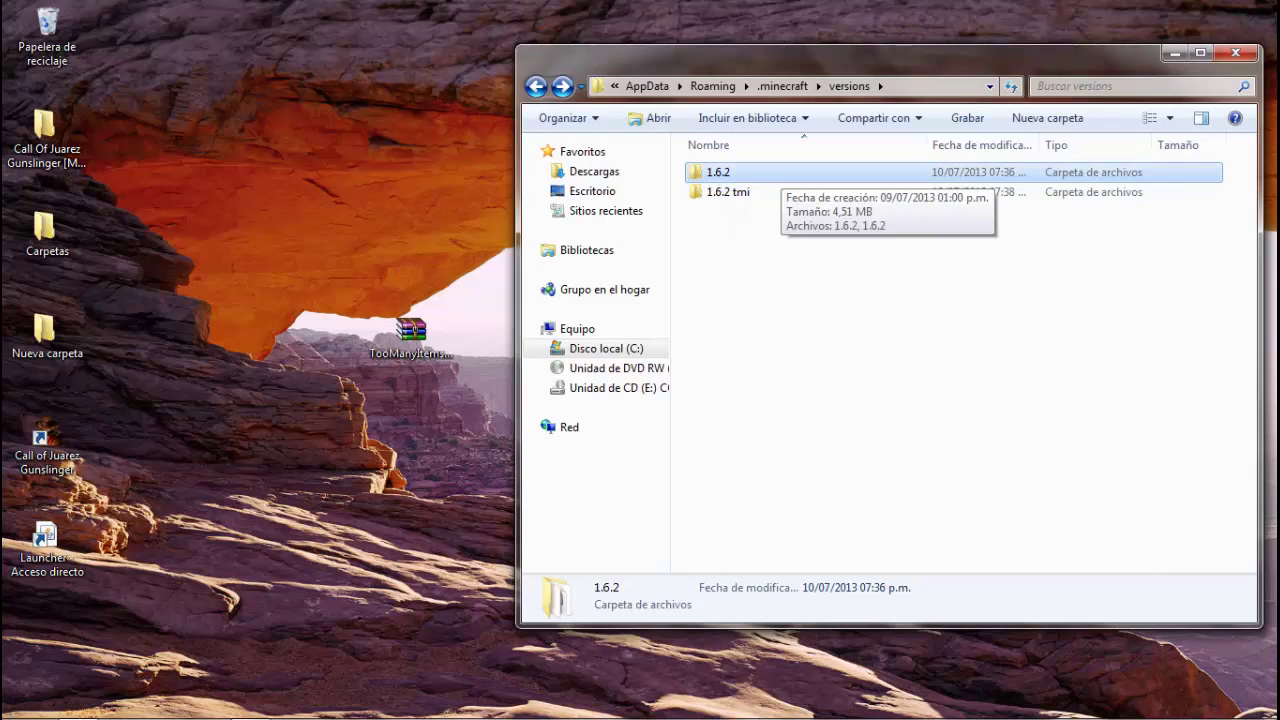
pyautogui.click(774, 192)
pyautogui.click(800, 258)
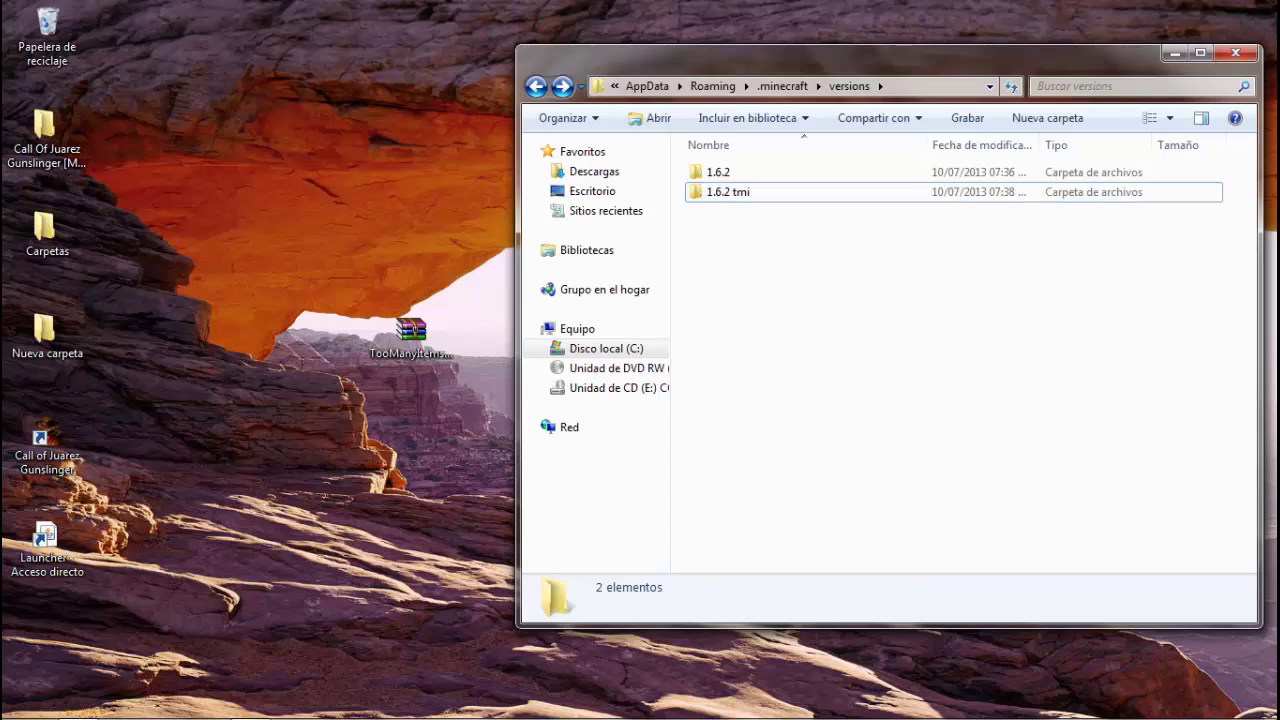
pyautogui.click(774, 192)
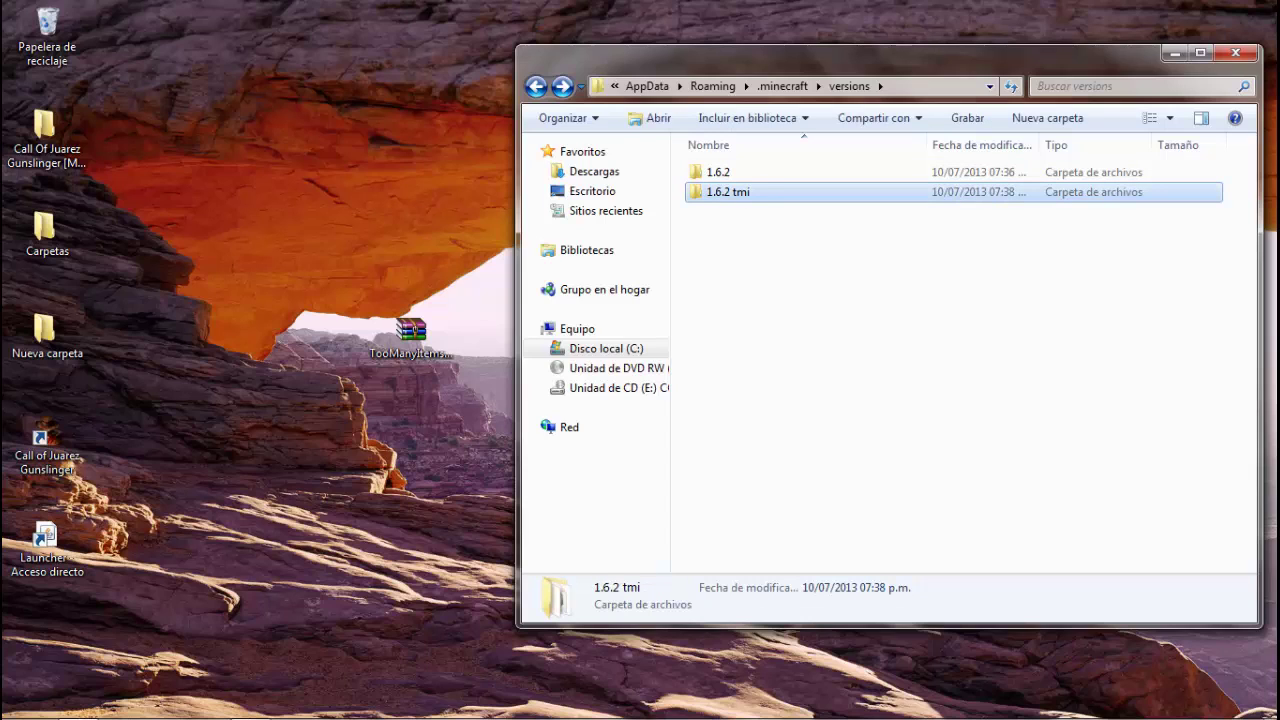
pyautogui.press('F2')
pyautogui.press('End')
pyautogui.press('BackSpace')
pyautogui.press('BackSpace')
pyautogui.press('BackSpace')
pyautogui.press('BackSpace')
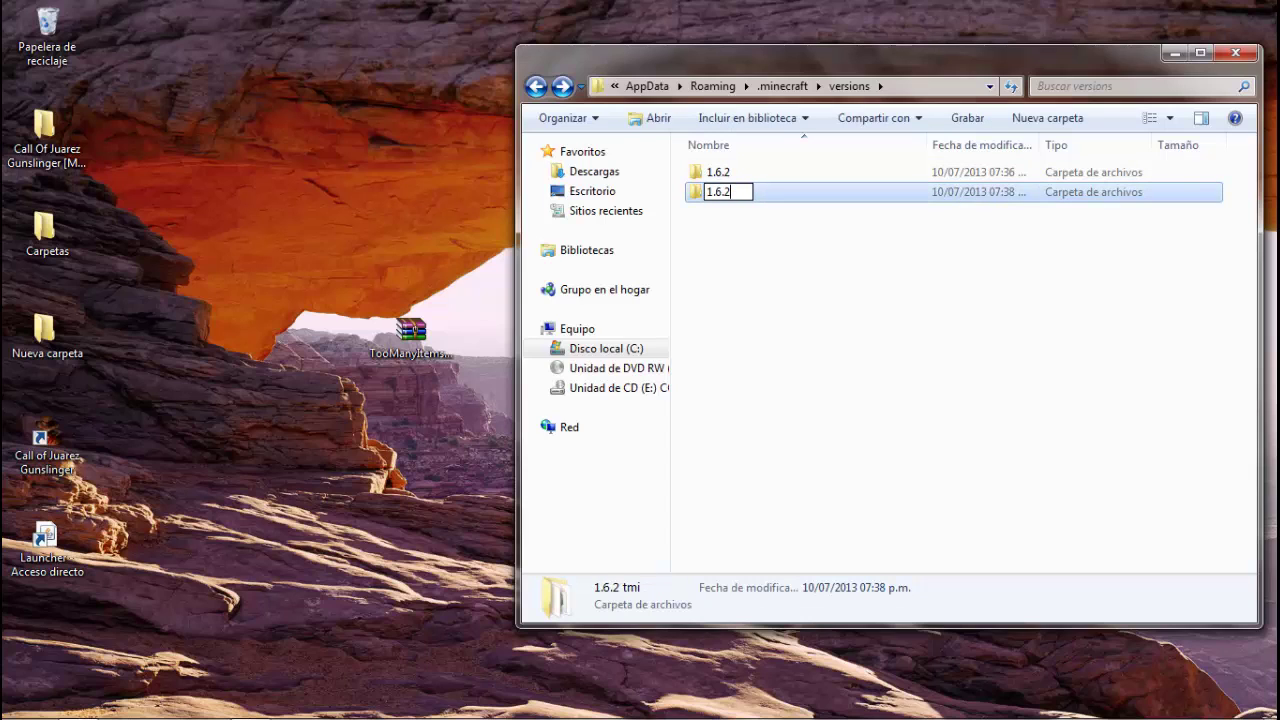
pyautogui.write('TMI')
pyautogui.press('Return')
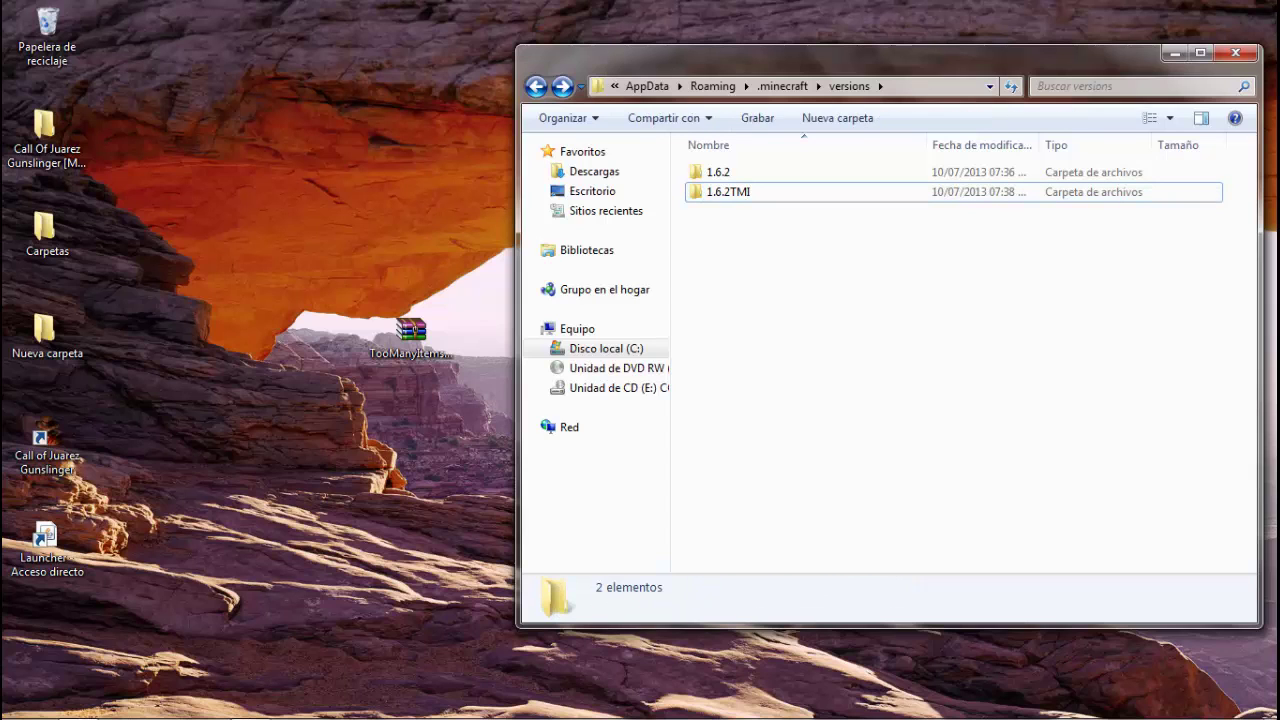
# Start the Minecraft launcher from its desktop shortcut and begin a new profile named TMI
pyautogui.click(1236, 52)
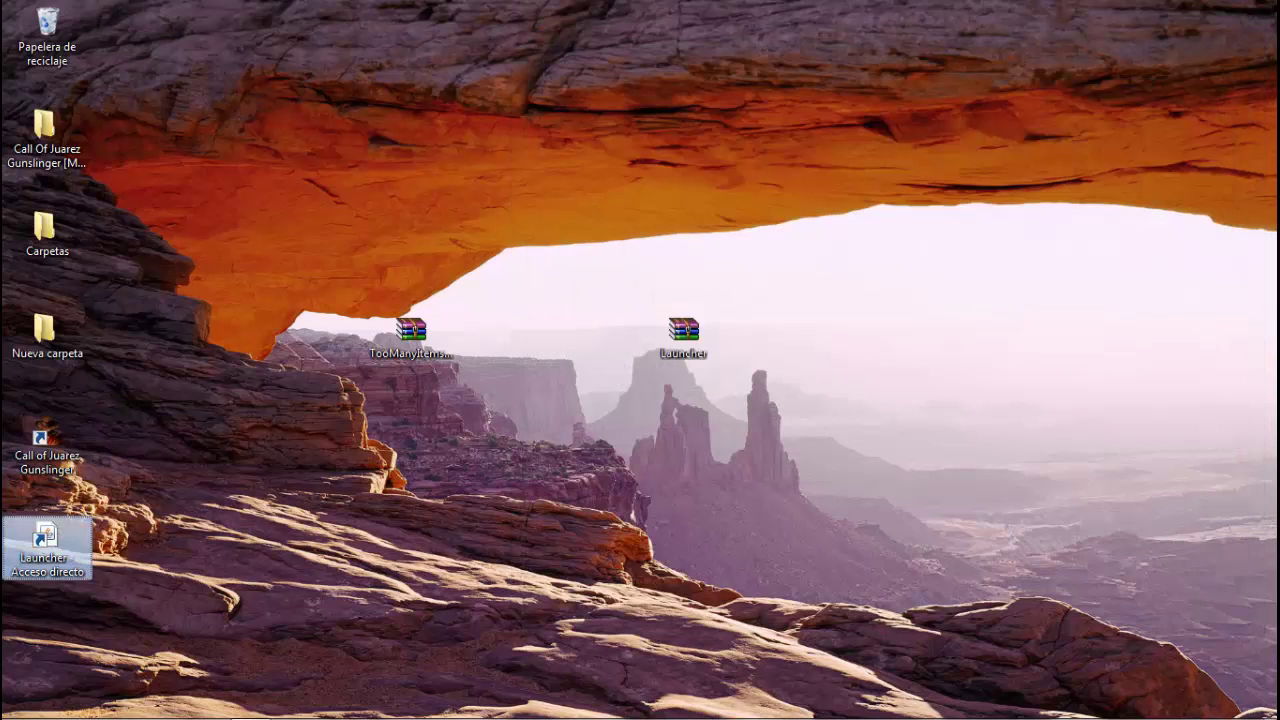
pyautogui.press('Return')
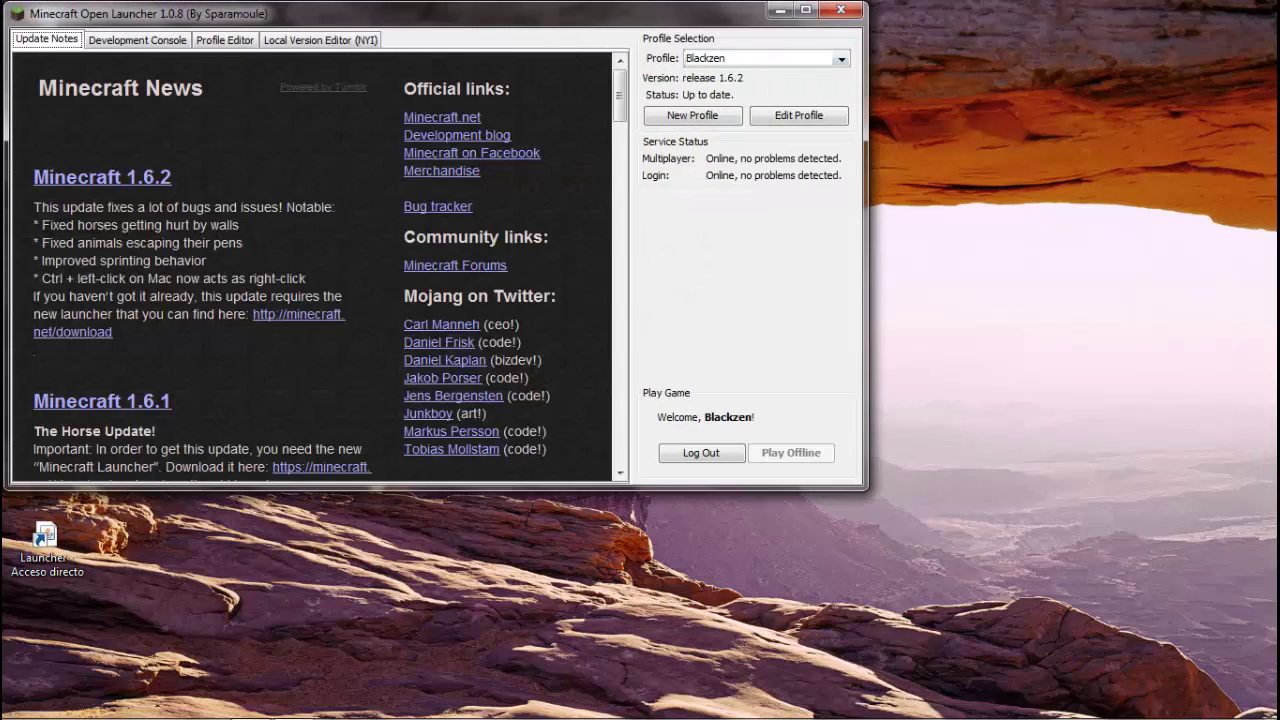
pyautogui.click(692, 116)
pyautogui.moveTo(431, 162); pyautogui.dragTo(376, 162)
pyautogui.write('tuto')
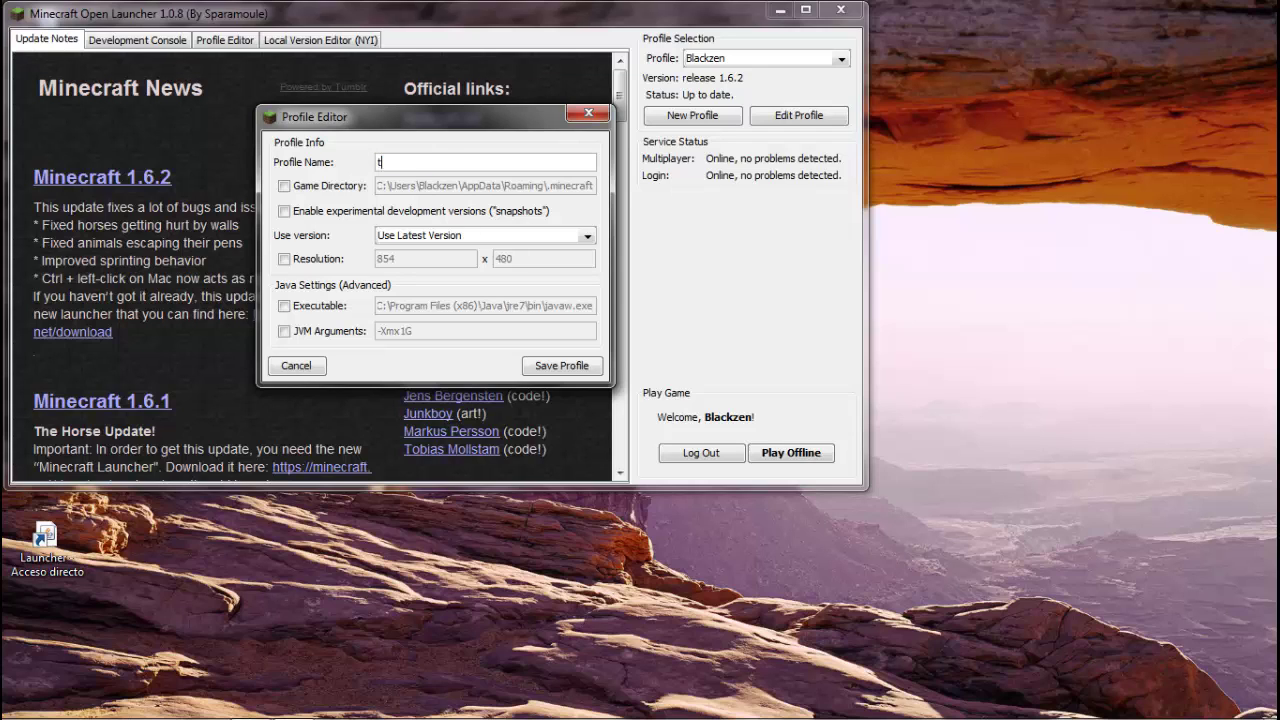
pyautogui.press('BackSpace')
pyautogui.press('BackSpace')
pyautogui.press('BackSpace')
pyautogui.press('BackSpace')
pyautogui.write('TMI')
# Set the TMI profile to use version release 1.6.2TMI and save the profile
pyautogui.click(588, 236)
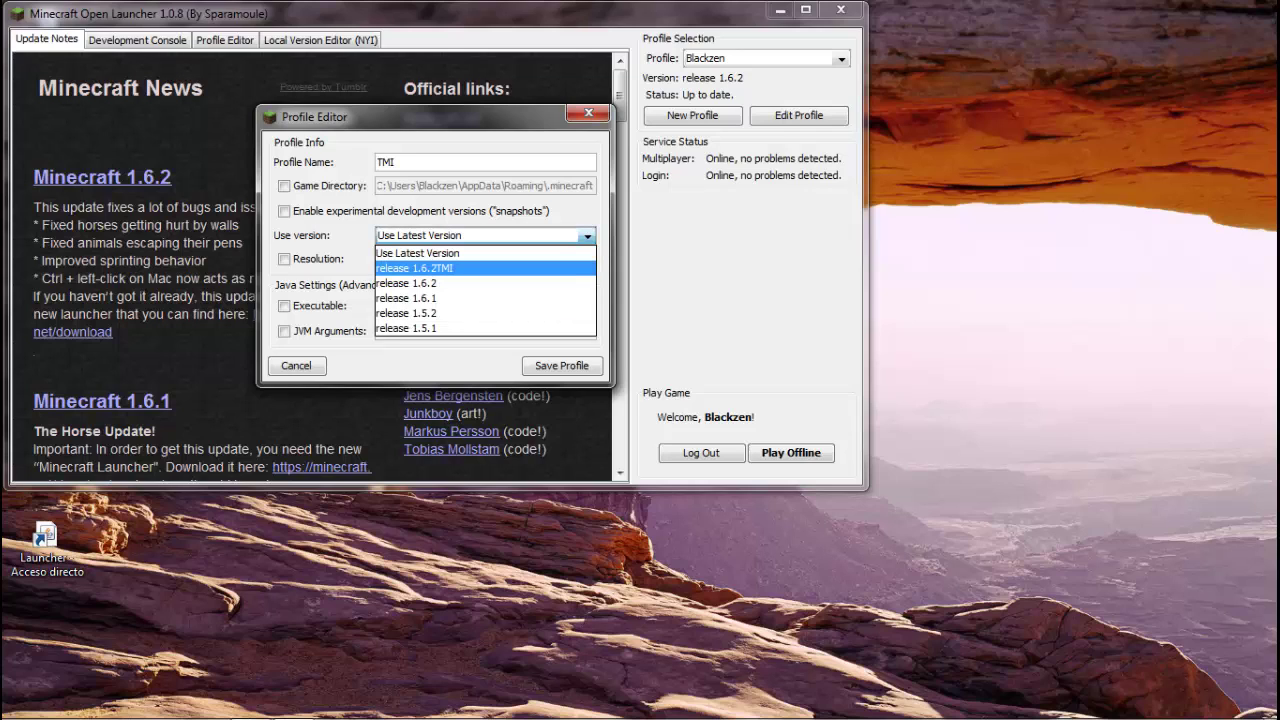
pyautogui.click(415, 268)
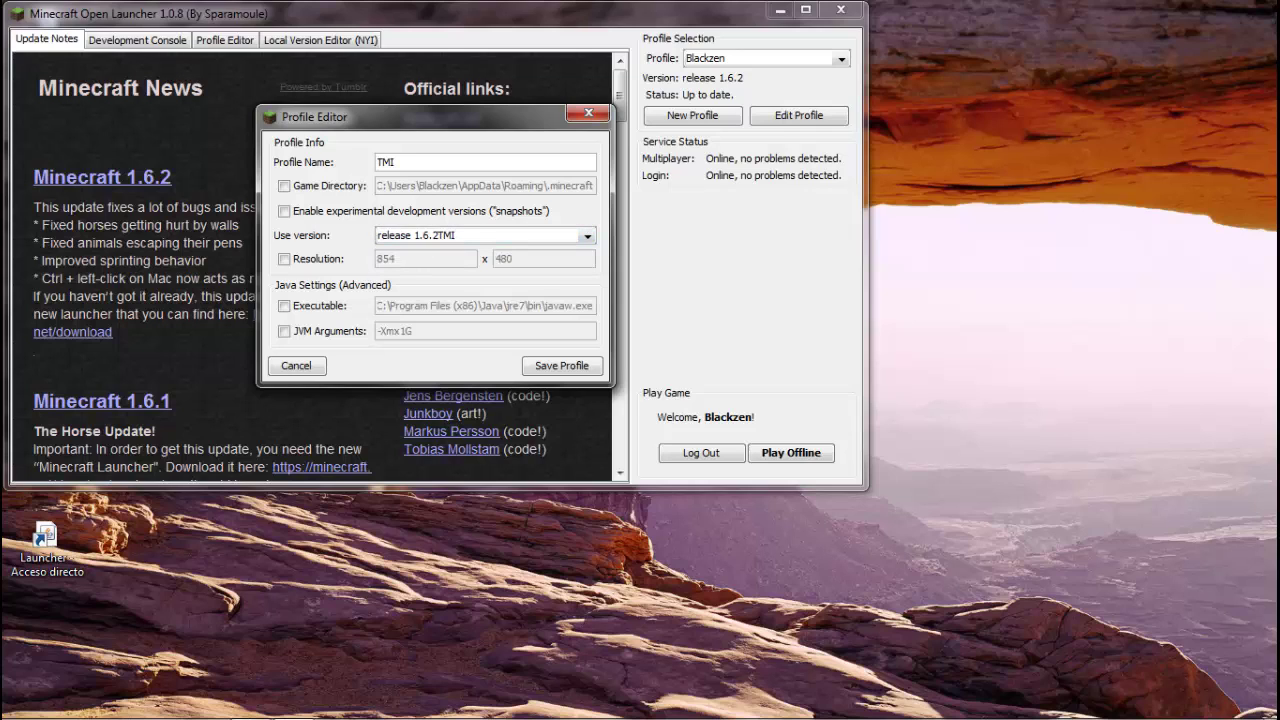
pyautogui.click(562, 366)
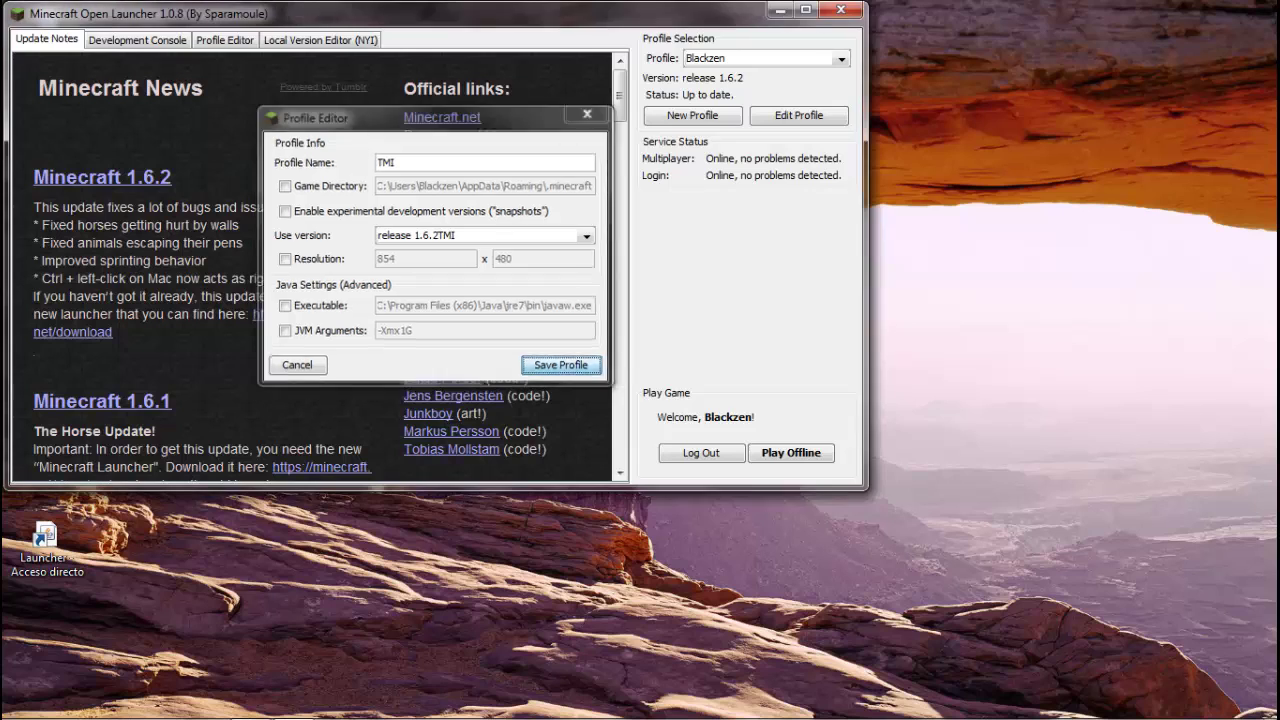
# Select the TMI profile in the launcher and log in with the player's username
pyautogui.click(841, 59)
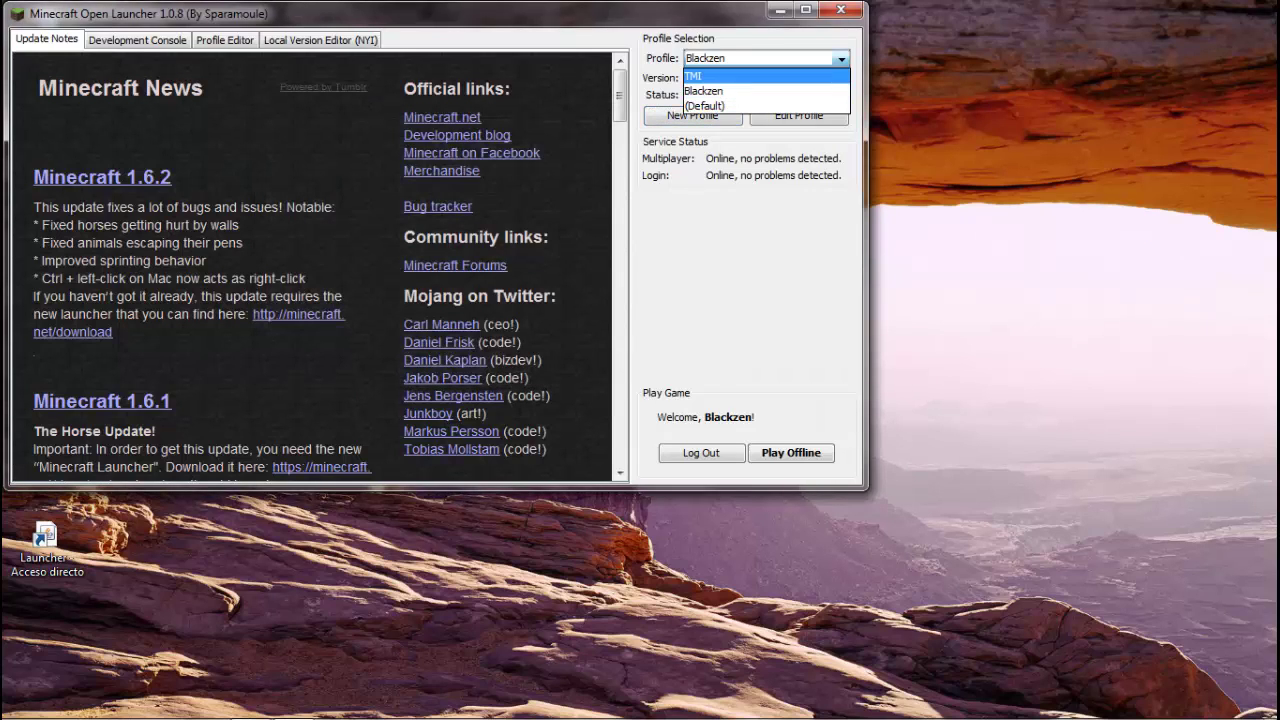
pyautogui.click(766, 76)
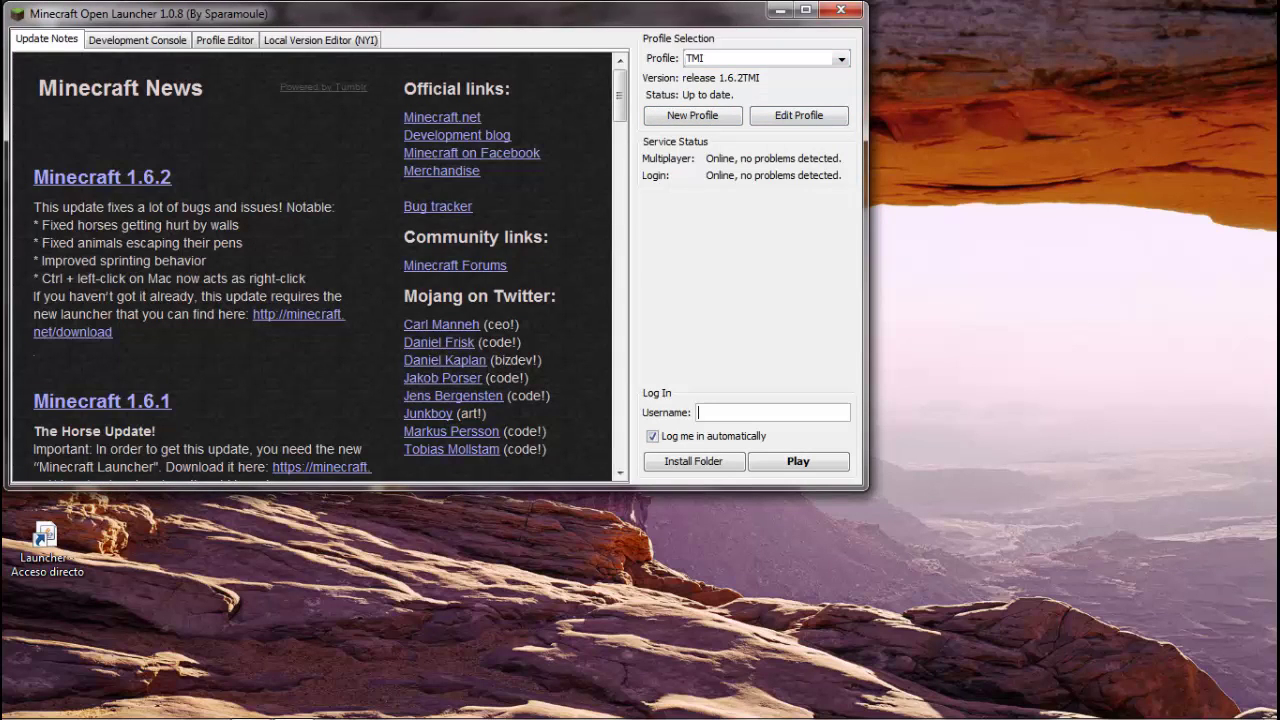
pyautogui.write('BLACKZE')
pyautogui.press('BackSpace')
pyautogui.press('BackSpace')
pyautogui.press('BackSpace')
pyautogui.press('BackSpace')
pyautogui.press('BackSpace')
pyautogui.press('BackSpace')
pyautogui.press('BackSpace')
pyautogui.write('blackzen')
pyautogui.press('Return')
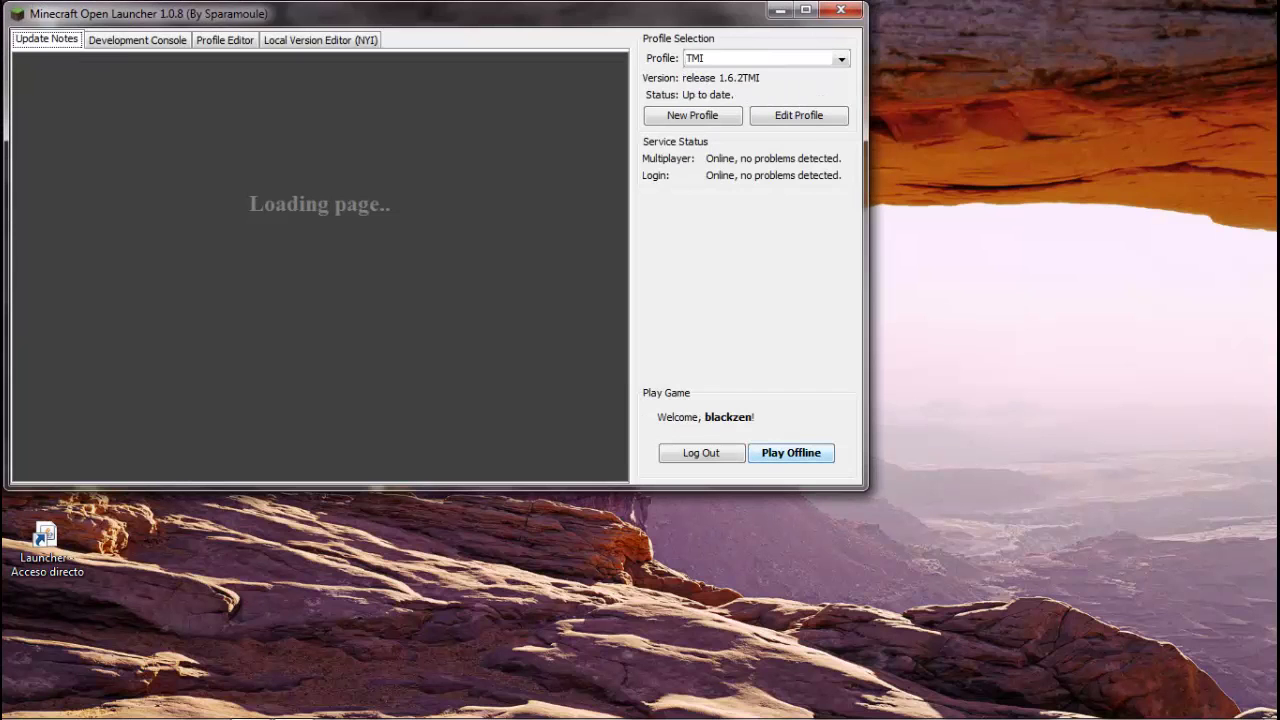
# Launch the game offline and load the single-player New World saved 10/07/13 07:28 PM
pyautogui.click(791, 453)
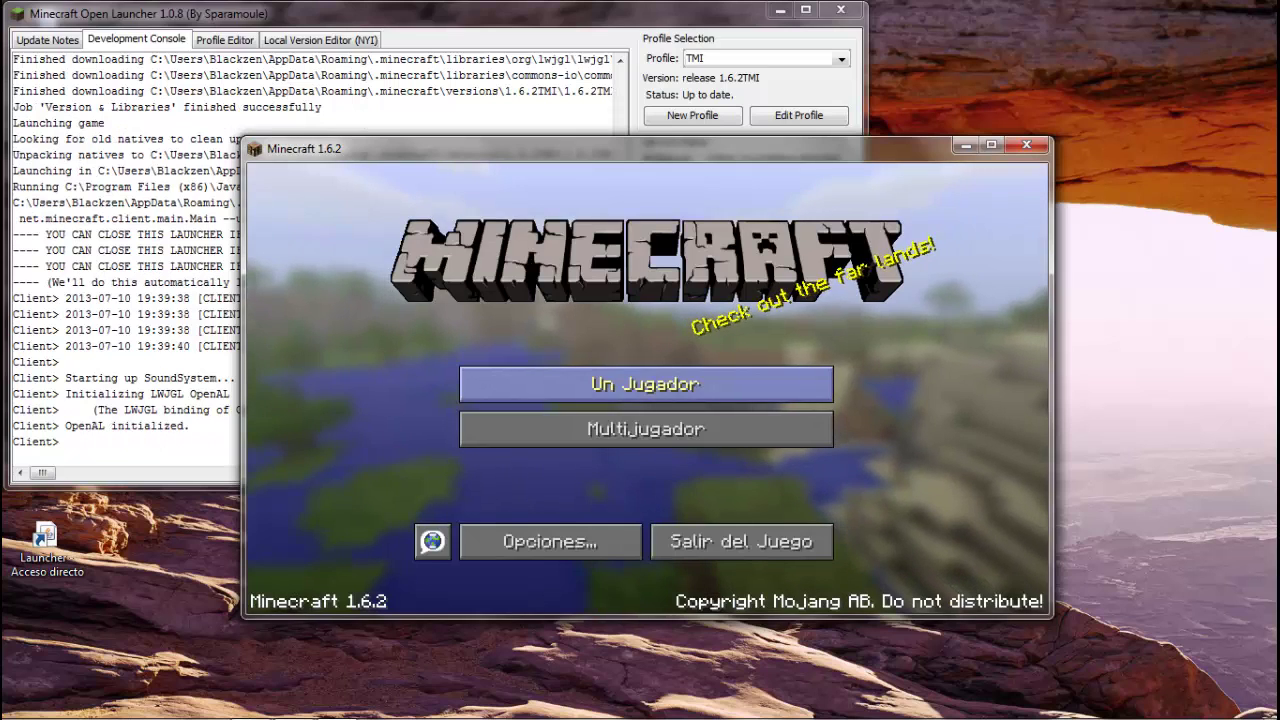
pyautogui.click(645, 384)
pyautogui.doubleClick(645, 389)
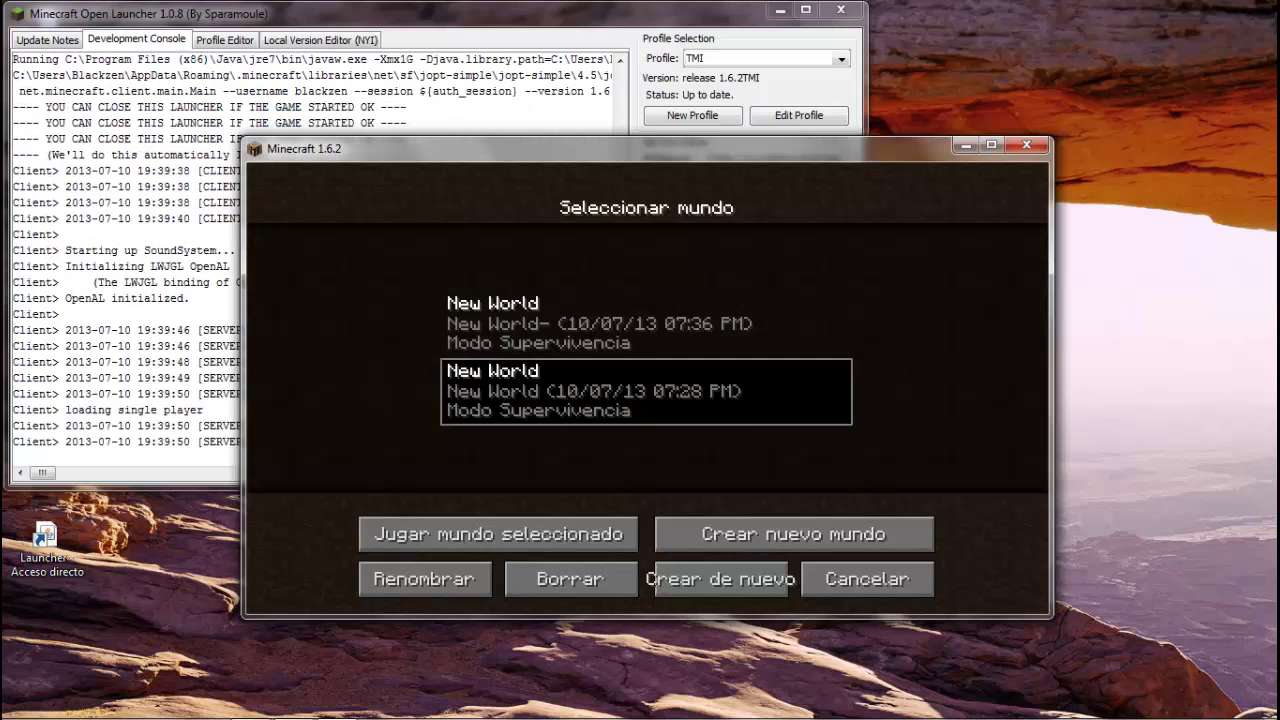
pyautogui.press('Escape')
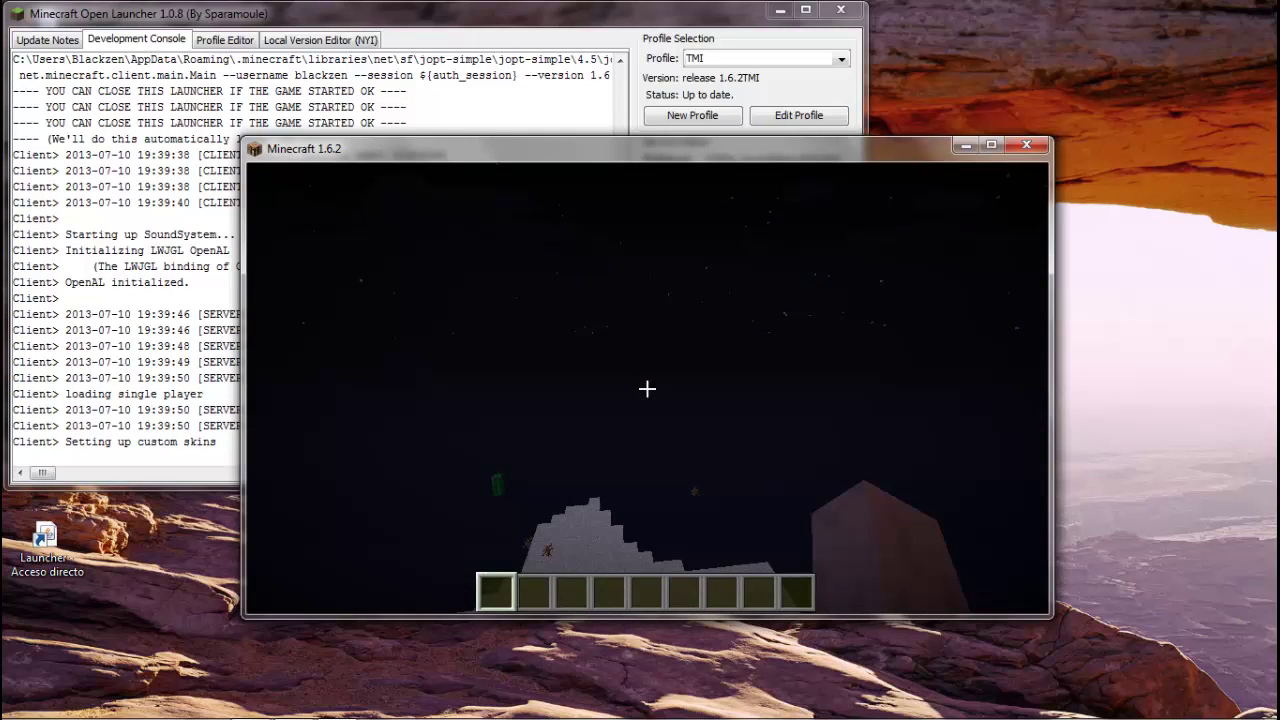
# Set the world time to noon with TooManyItems from the inventory, and switch the camera to the front third-person view
pyautogui.press('e')
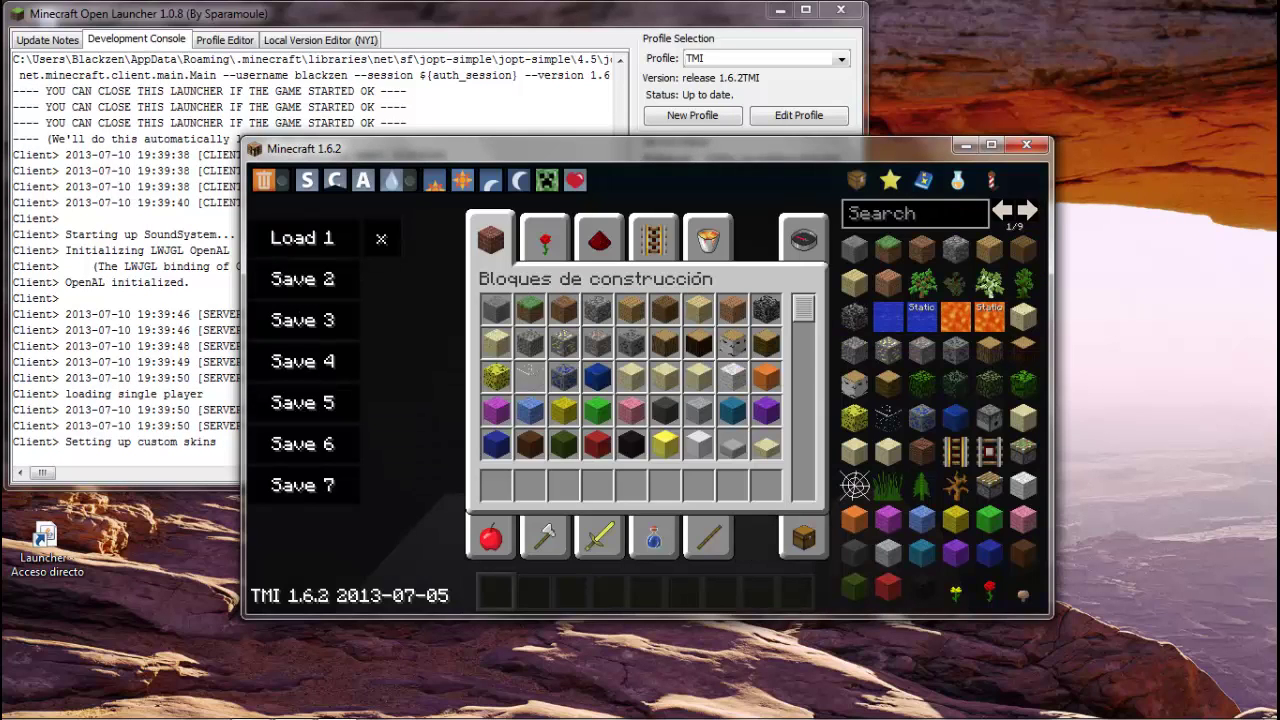
pyautogui.click(470, 178)
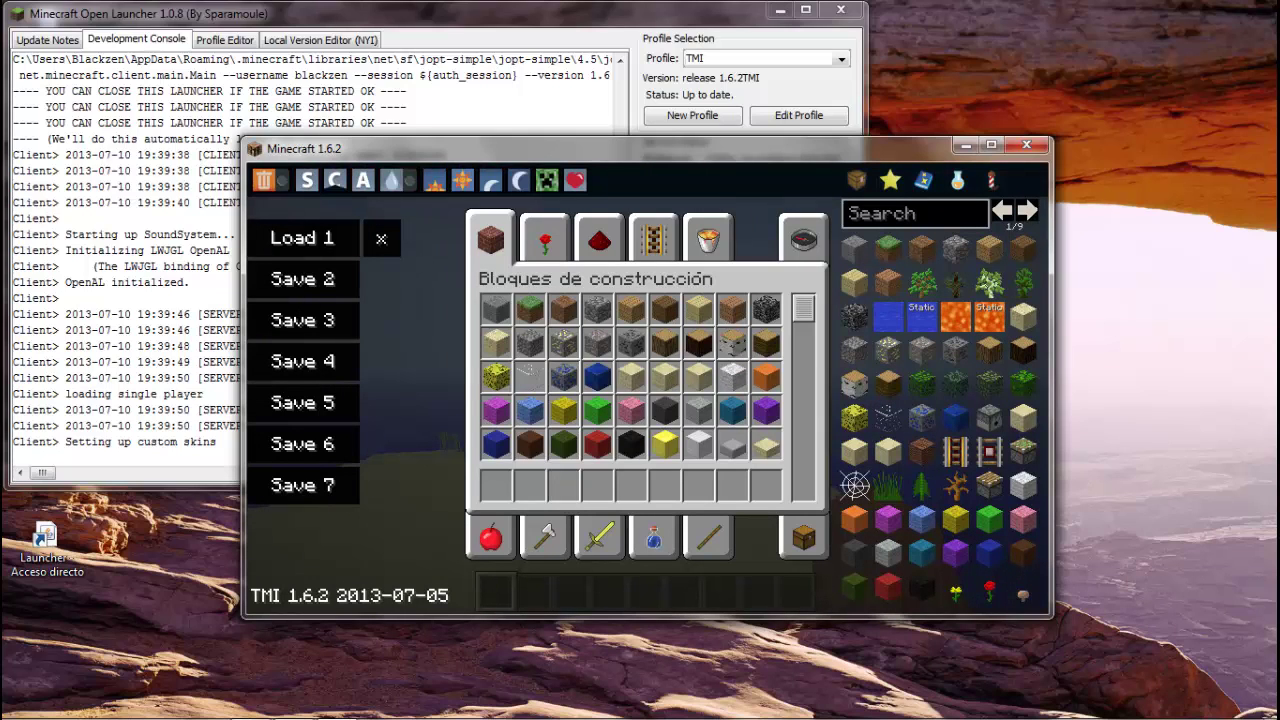
pyautogui.press('e')
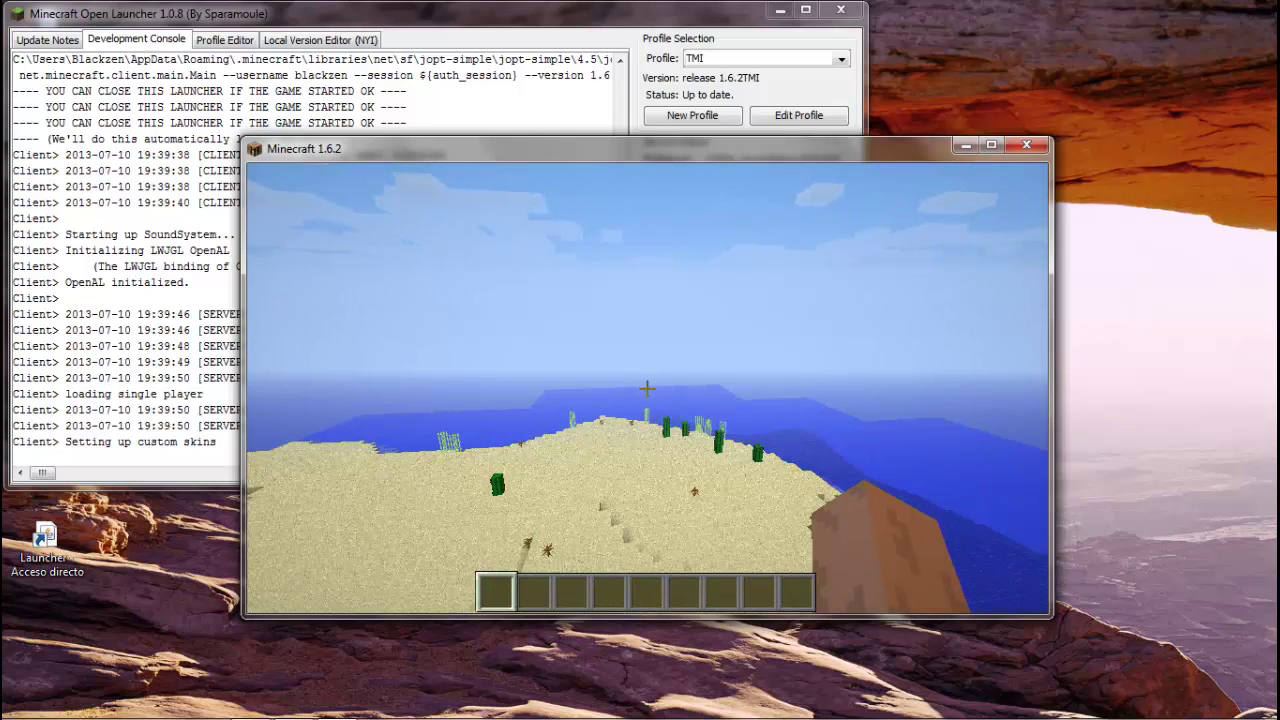
pyautogui.press('F5')
pyautogui.press('F5')
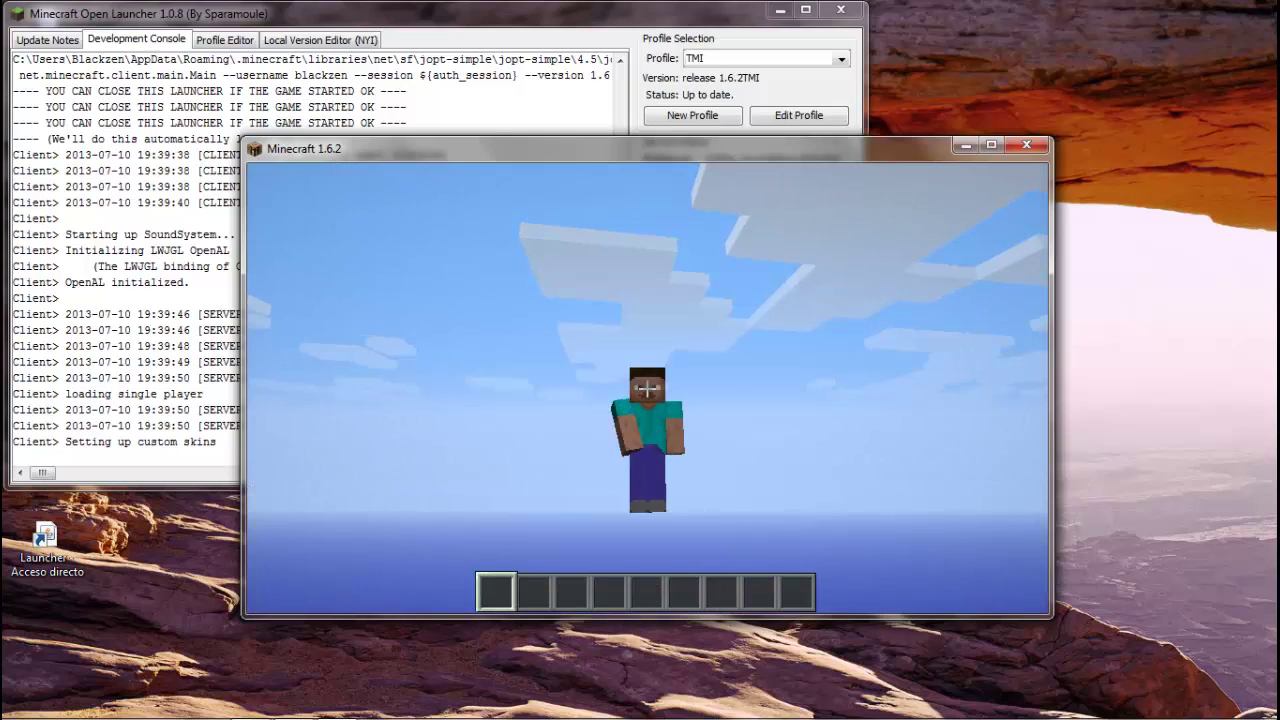